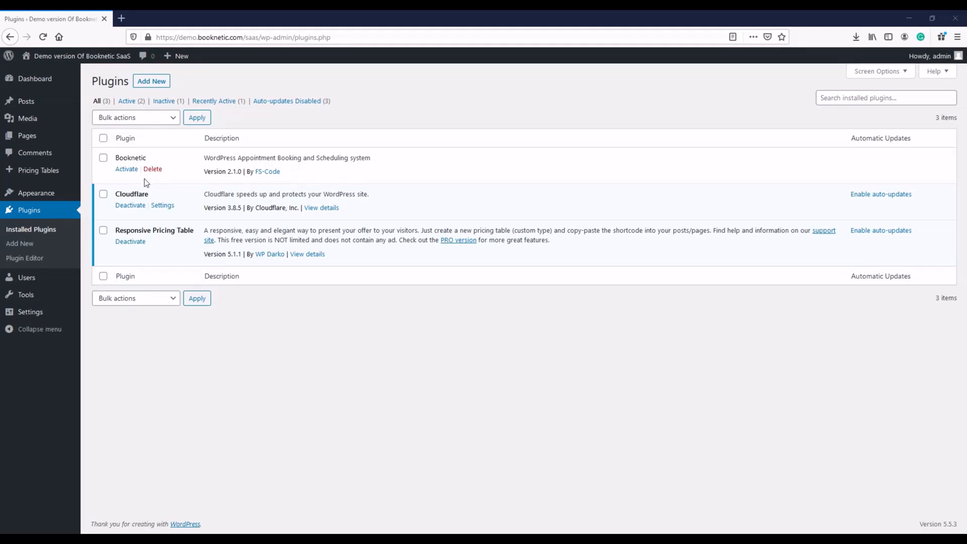
Activate the uploaded Booknetic plugin on the Plugins page.
left_click(126, 169)
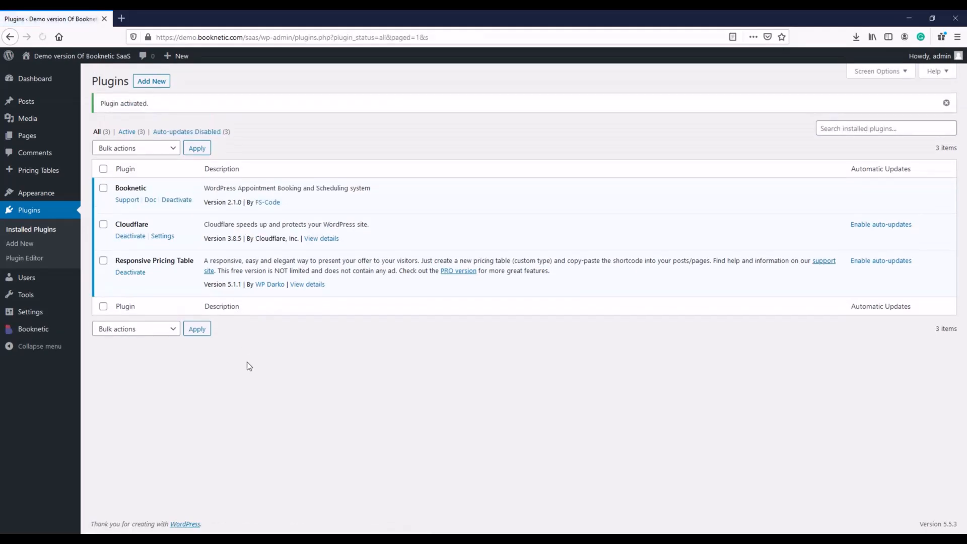
Install Booknetic SaaS with the pasted purchase code, referral answer Other and a contact email.
left_click(51, 330)
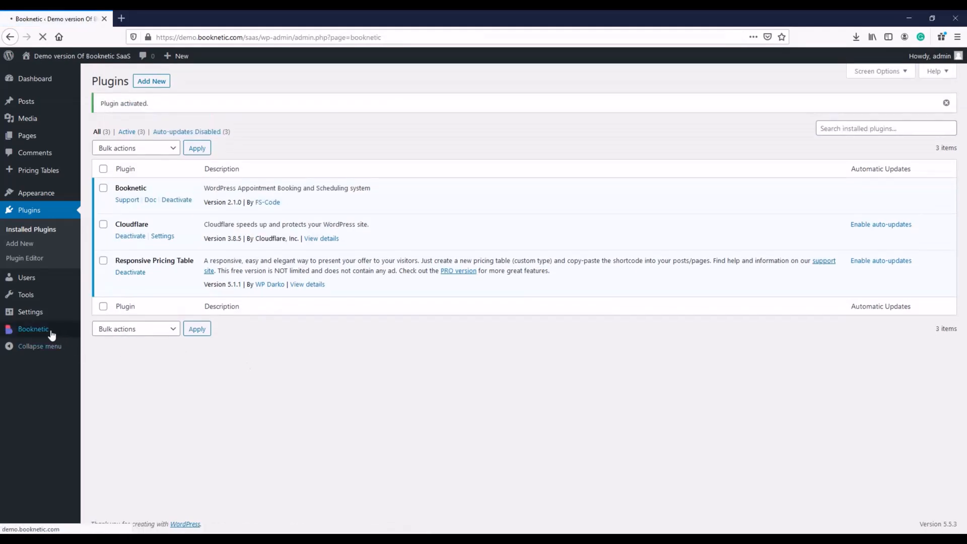
right_click(473, 237)
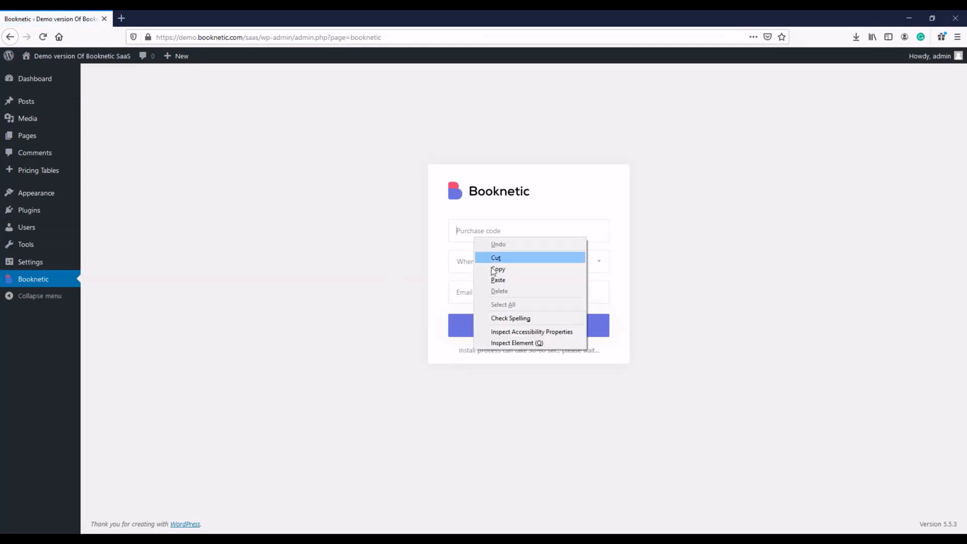
left_click(504, 285)
left_click(495, 267)
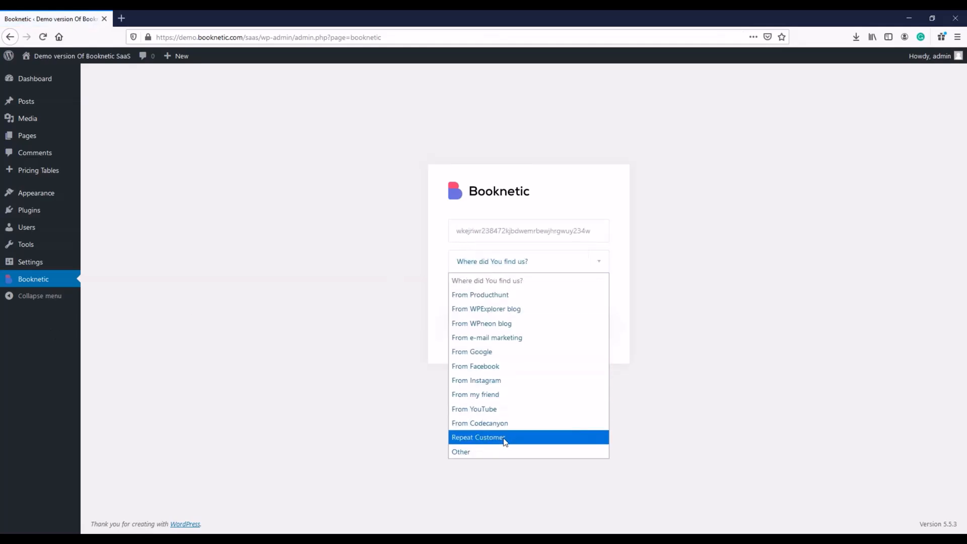
left_click(513, 449)
left_click(498, 298)
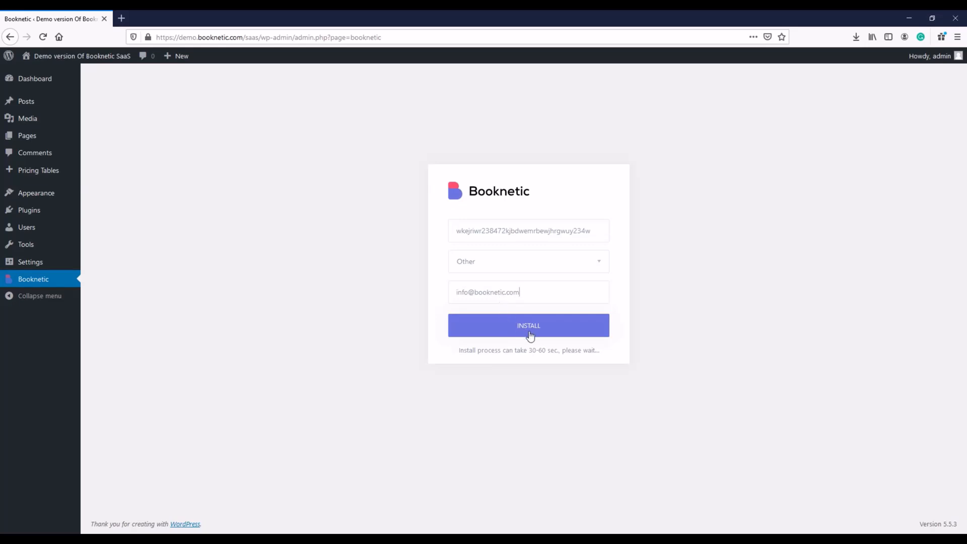
left_click(530, 336)
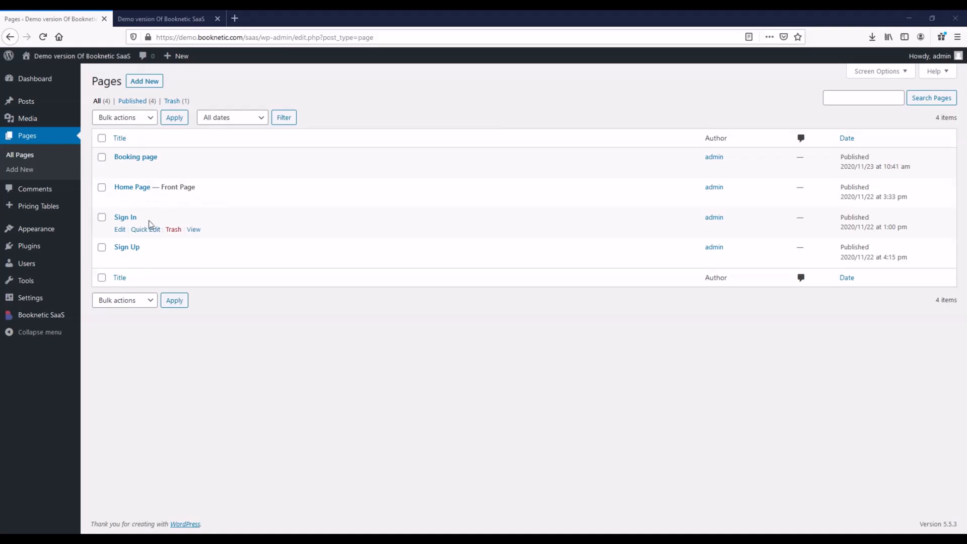
Add the Booknetic Sign In block to the Sign In page and update it.
left_click(120, 229)
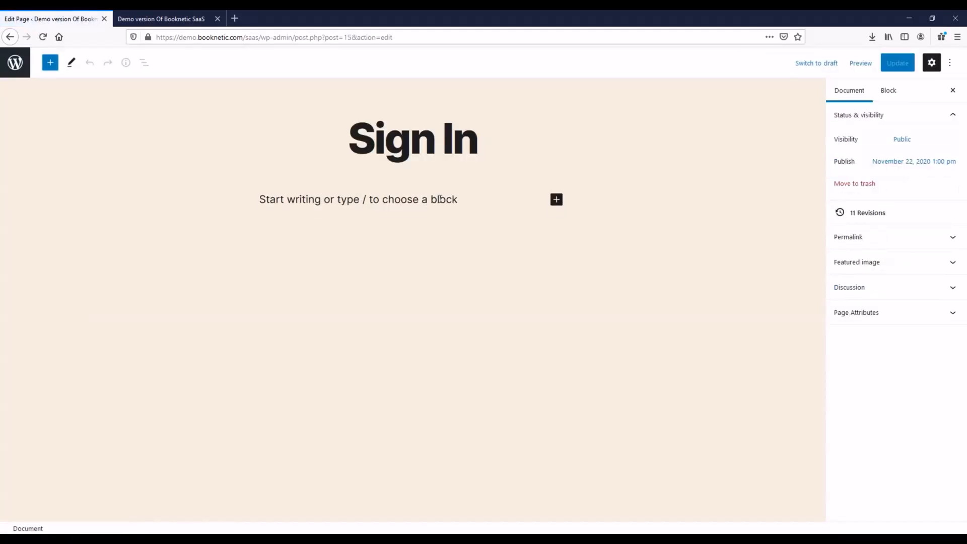
left_click(440, 199)
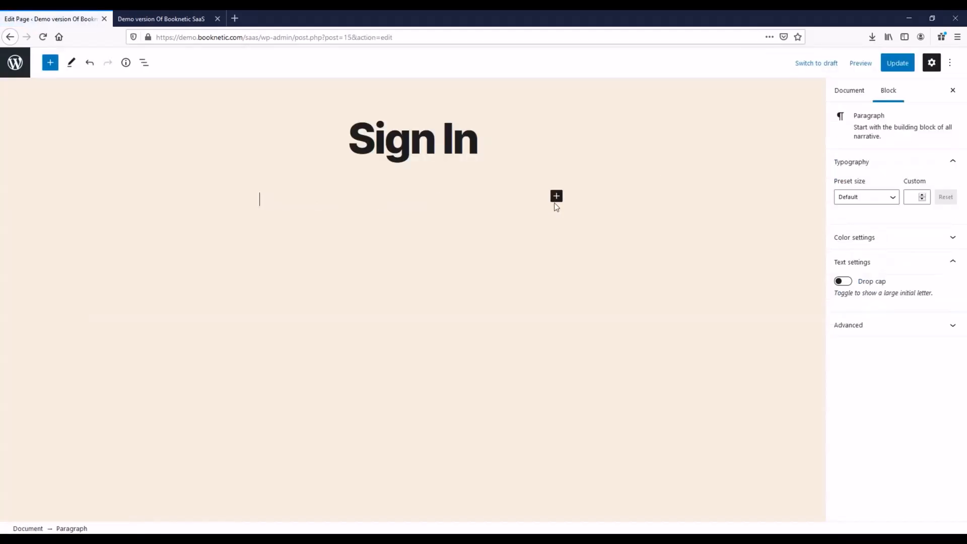
left_click(556, 198)
left_click(696, 280)
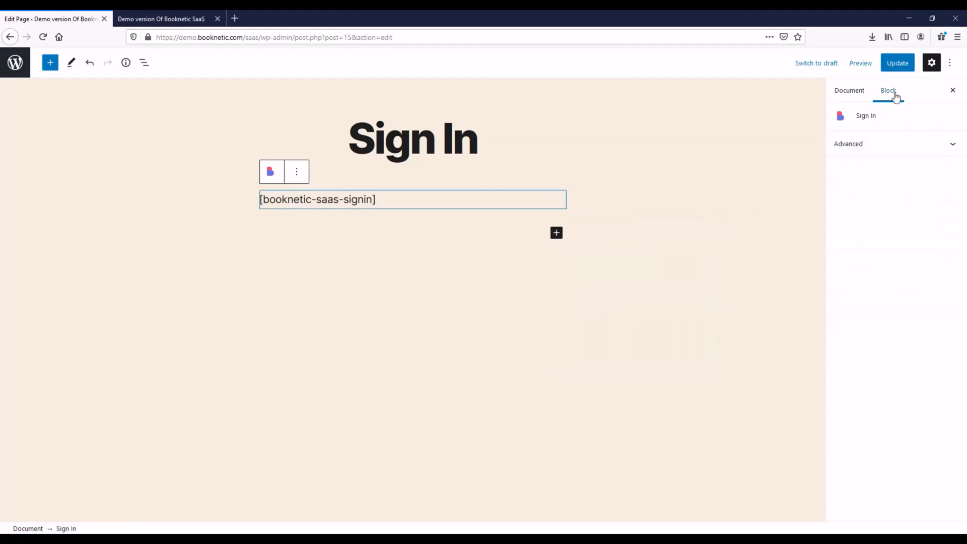
left_click(898, 62)
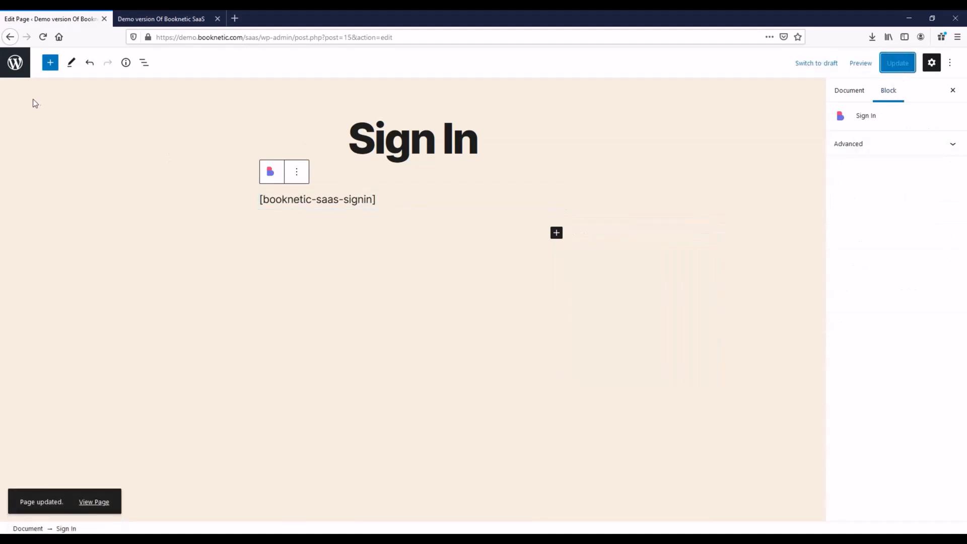
left_click(15, 63)
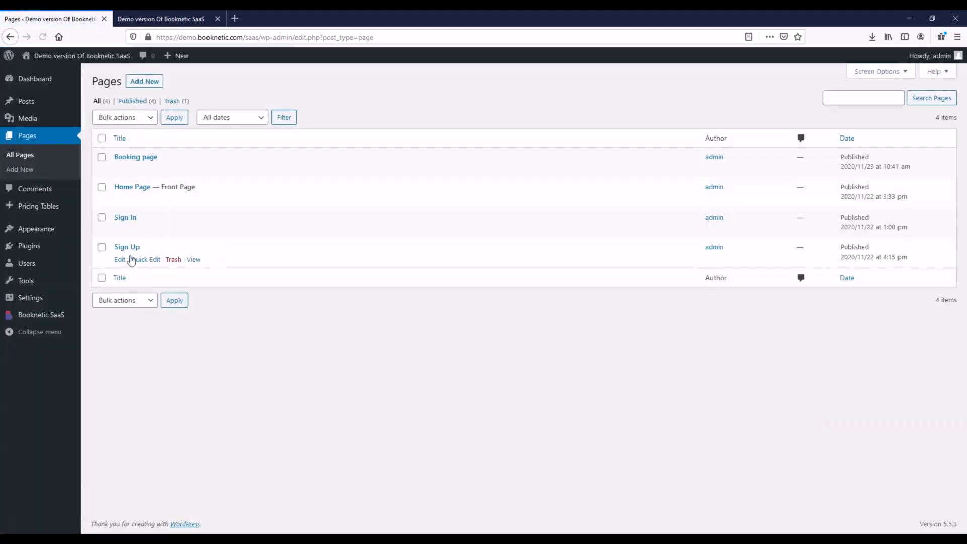
Add the Booknetic Sign Up block to the Sign Up page and update it.
left_click(120, 260)
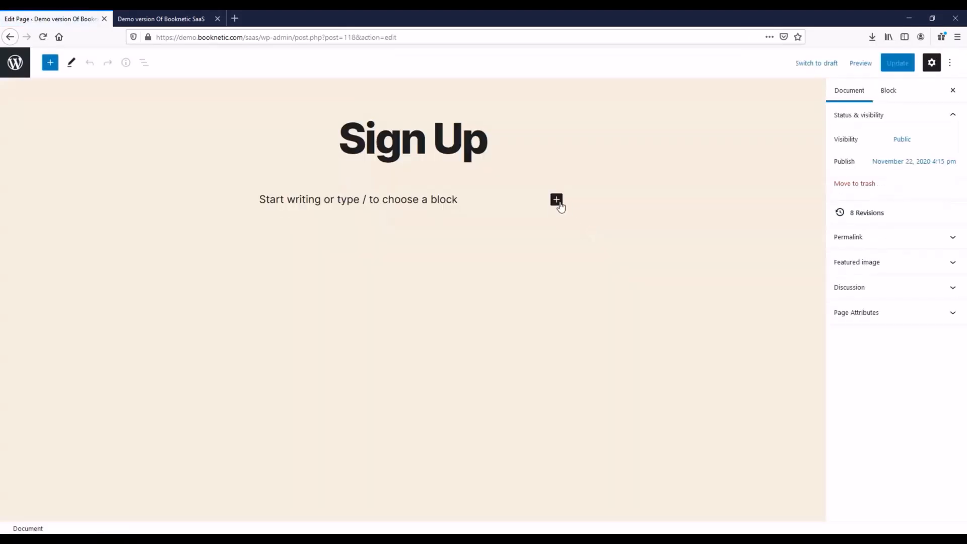
left_click(557, 200)
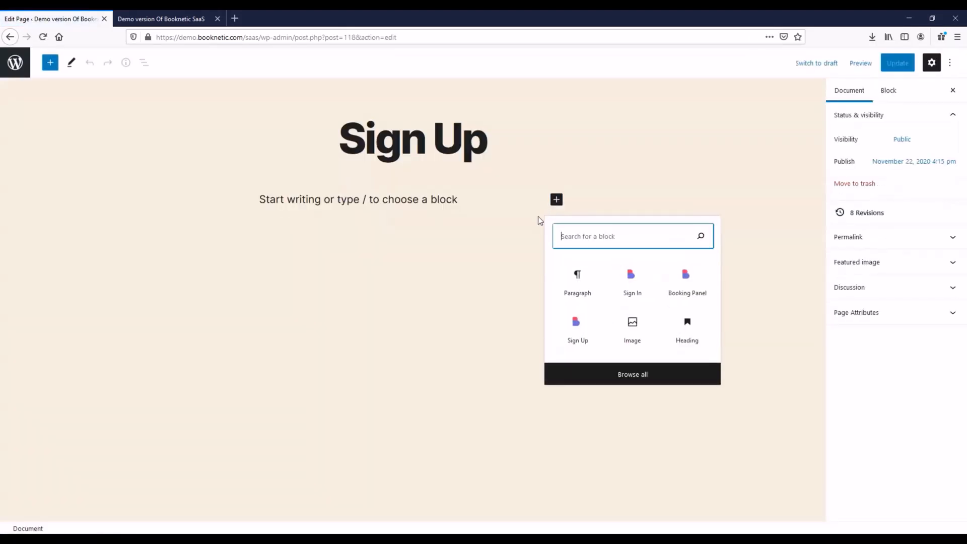
left_click(578, 329)
left_click(898, 63)
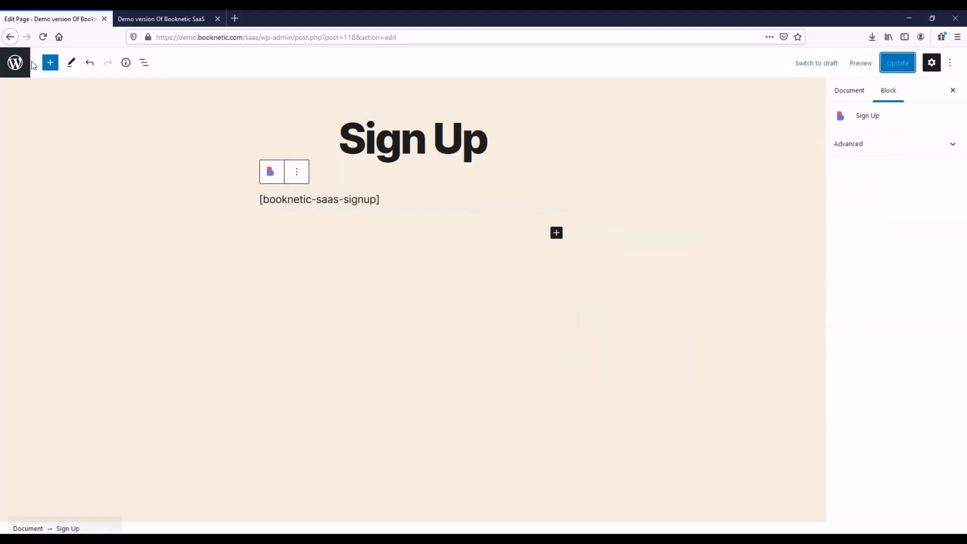
left_click(15, 62)
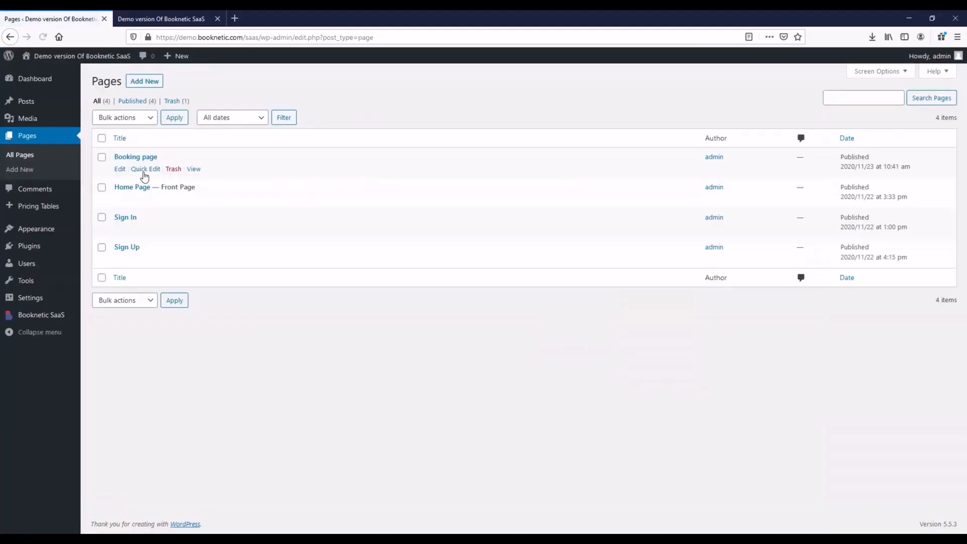
Add the Booknetic Booking Panel block to the Booking page and update it.
left_click(120, 169)
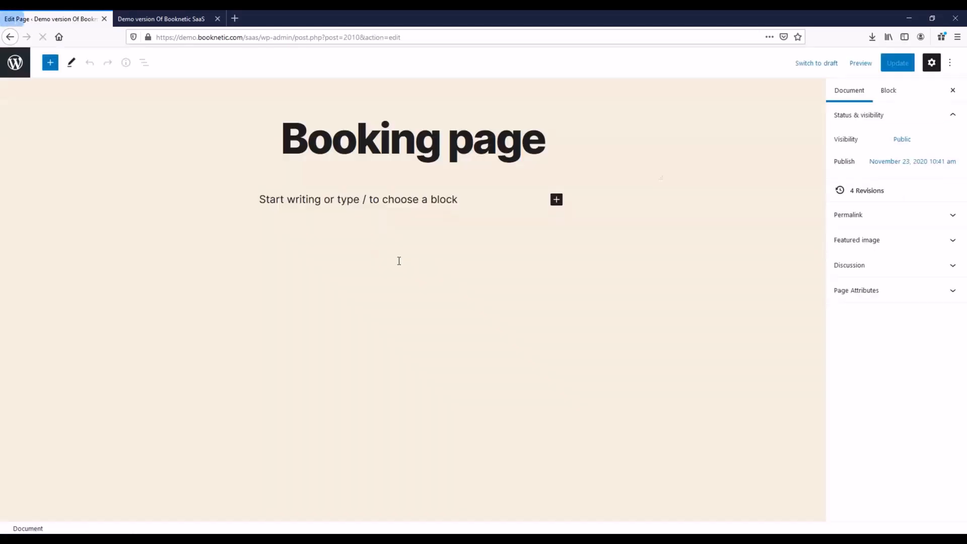
left_click(557, 199)
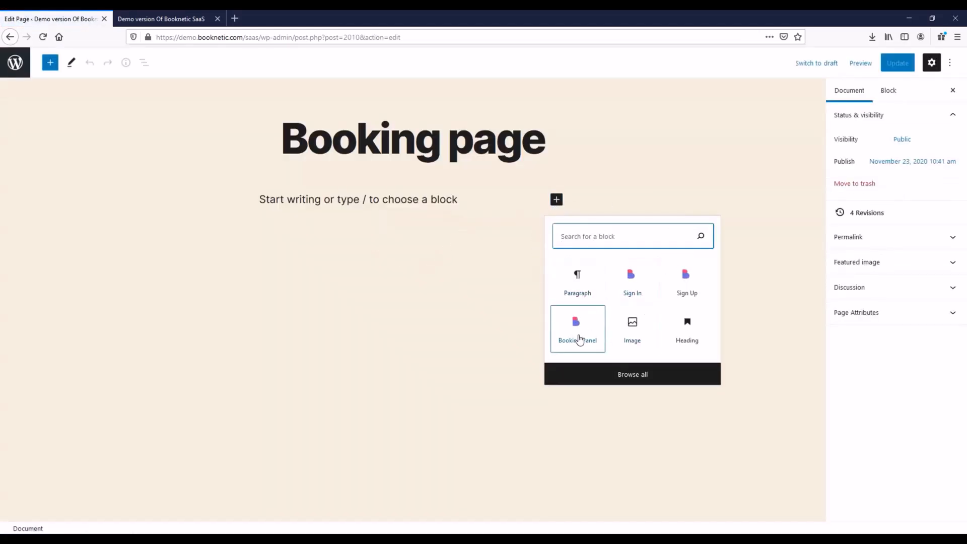
left_click(594, 343)
left_click(895, 64)
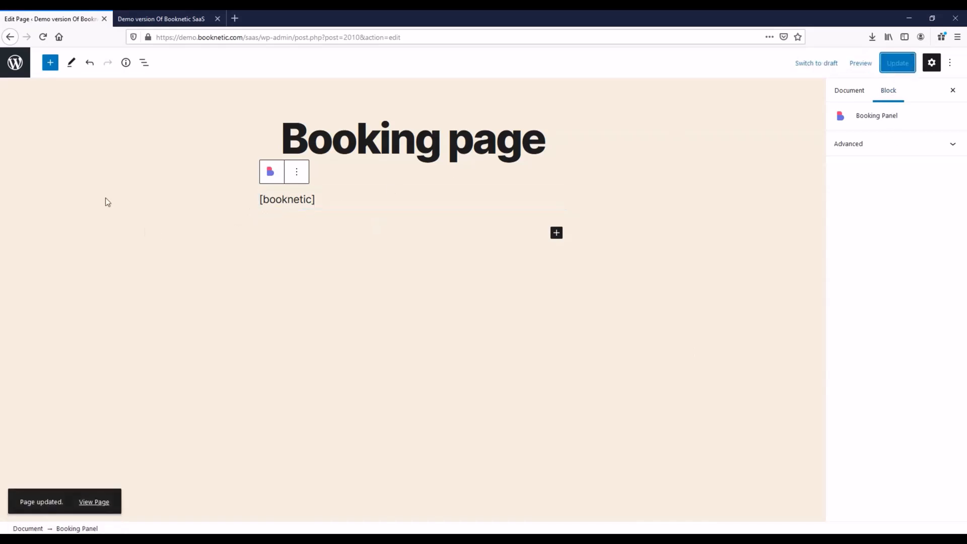
left_click(15, 62)
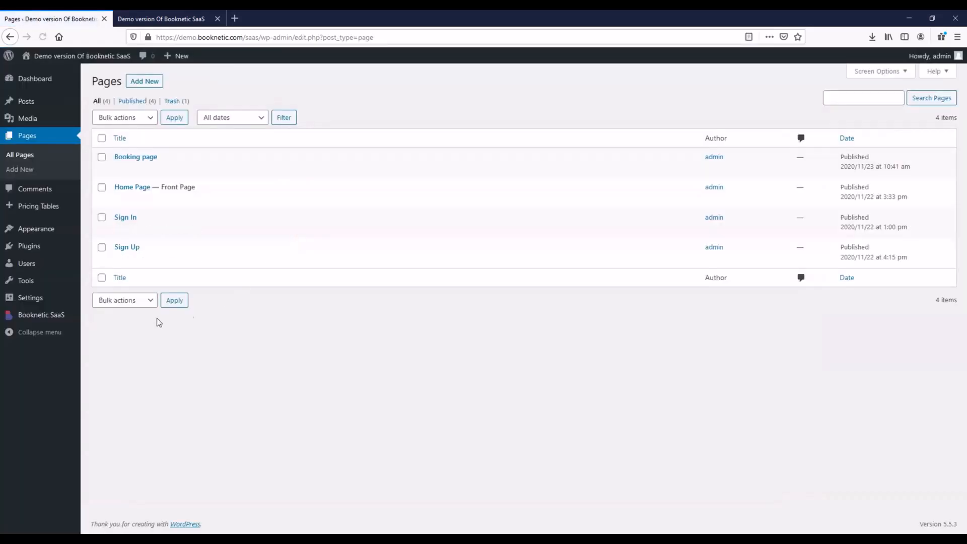
In Booknetic SaaS general settings, set the booking page to Booking page.
left_click(63, 318)
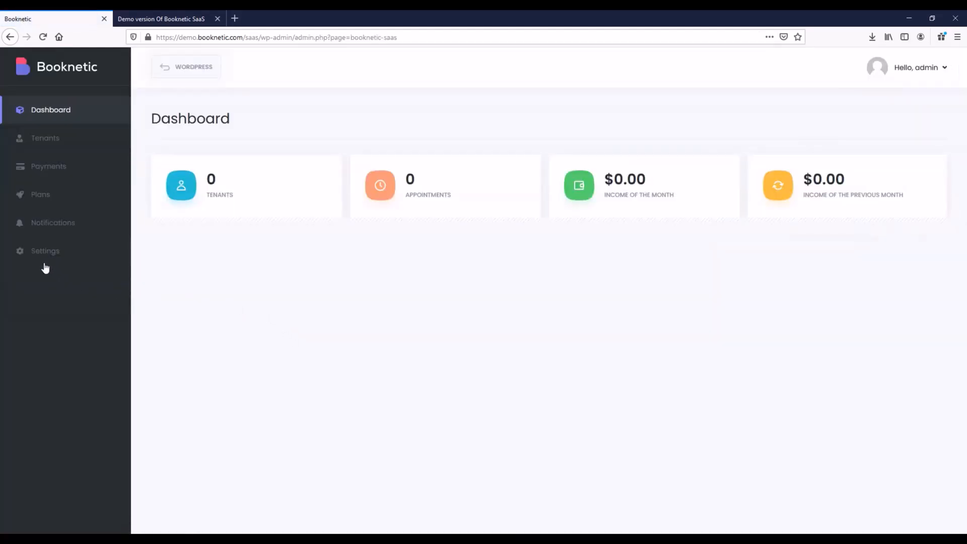
left_click(38, 253)
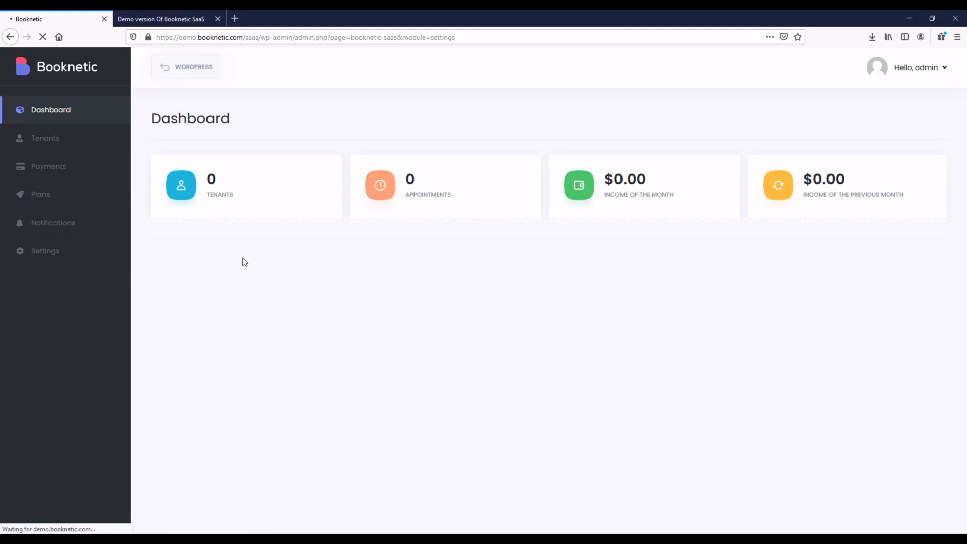
left_click(247, 193)
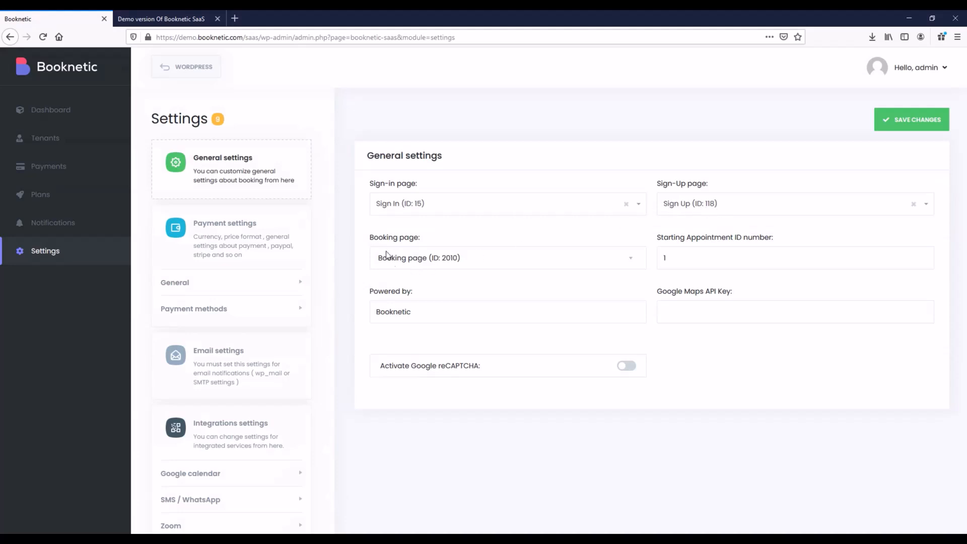
left_click_drag(371, 238, 428, 253)
left_click(427, 255)
left_click(425, 239)
Assign the Sign In and Sign Up pages, save, and view the site's pricing page.
left_click_drag(366, 186, 429, 181)
left_click(431, 182)
left_click(425, 203)
left_click(438, 190)
left_click(726, 204)
left_click(726, 204)
left_click(889, 124)
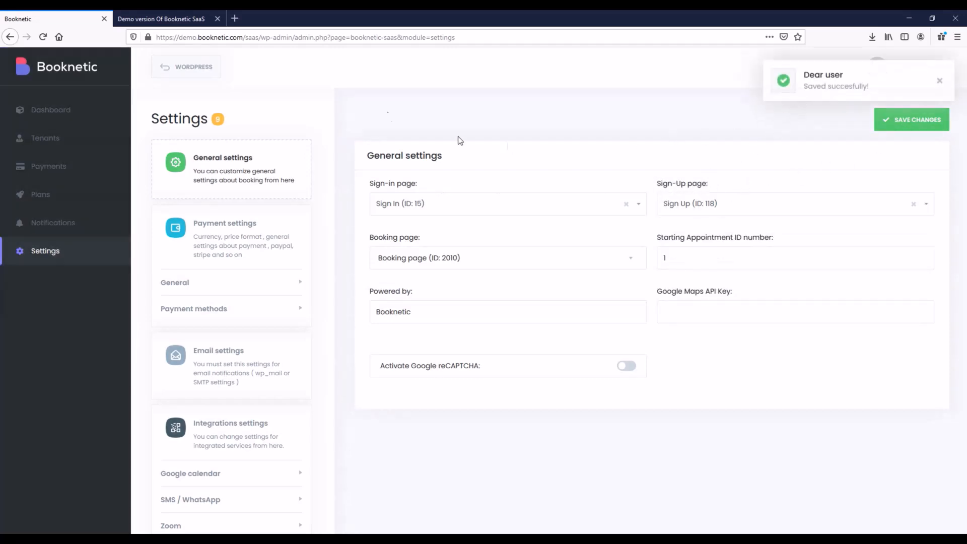
left_click(197, 20)
Reload the site and view its new Sign In and Sign Up pages.
left_click(43, 38)
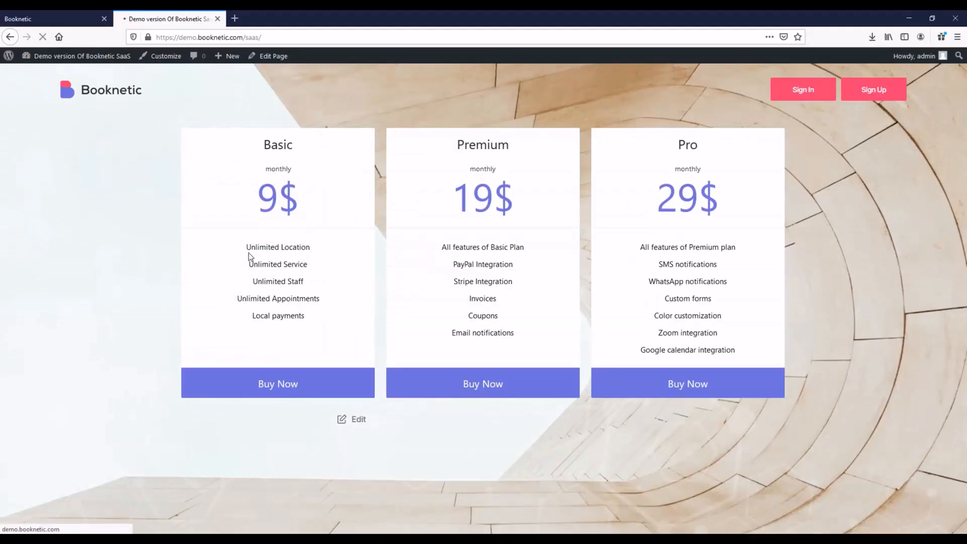
left_click(798, 97)
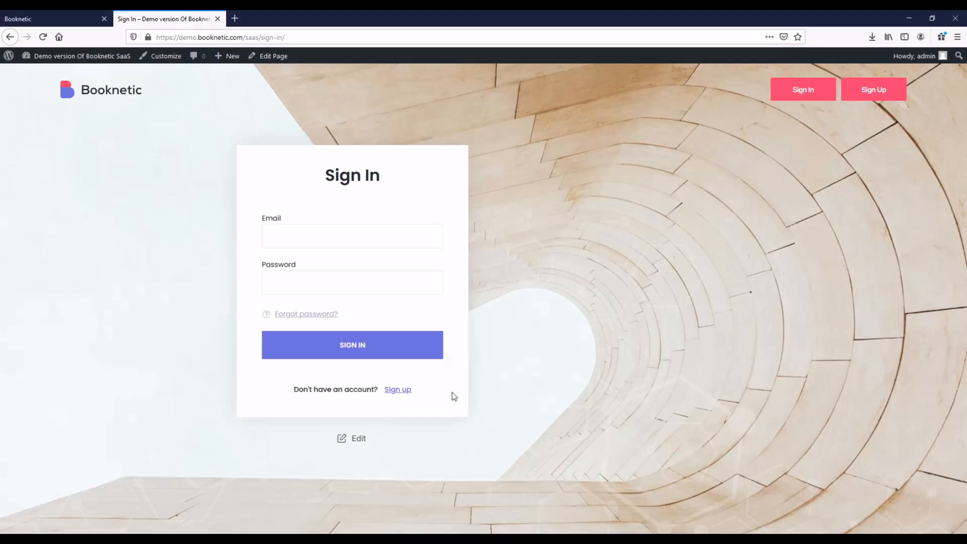
left_click(874, 91)
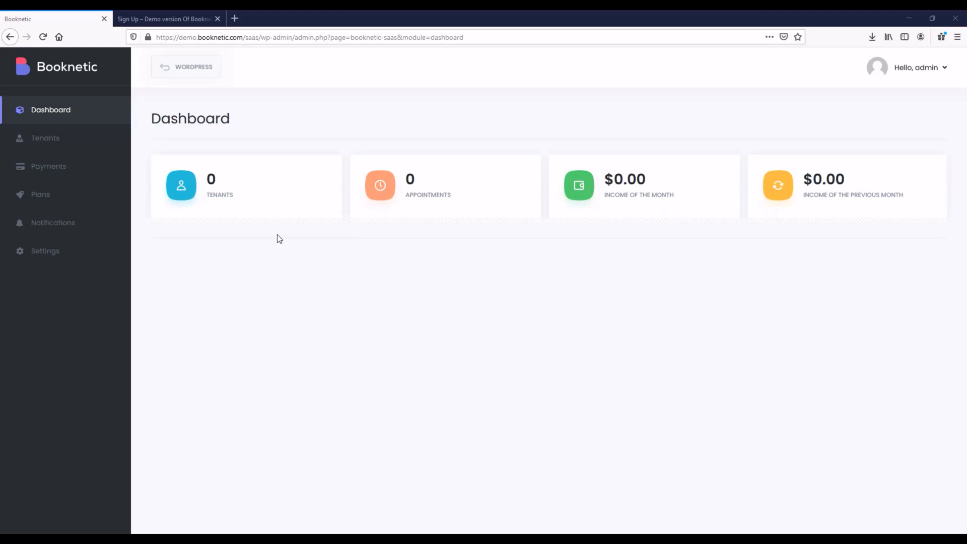
Open the tenants list, start a new tenant, then cancel it without saving.
left_click(87, 144)
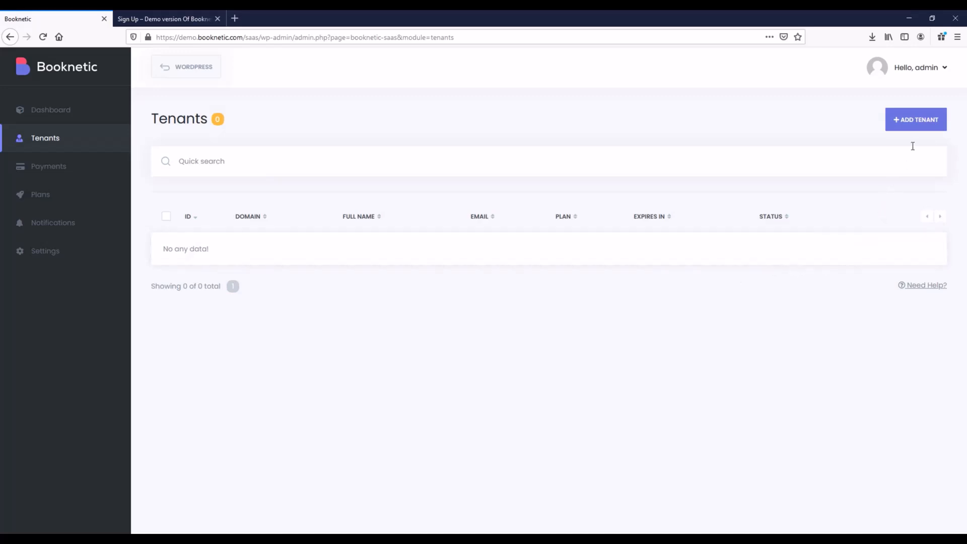
left_click(917, 124)
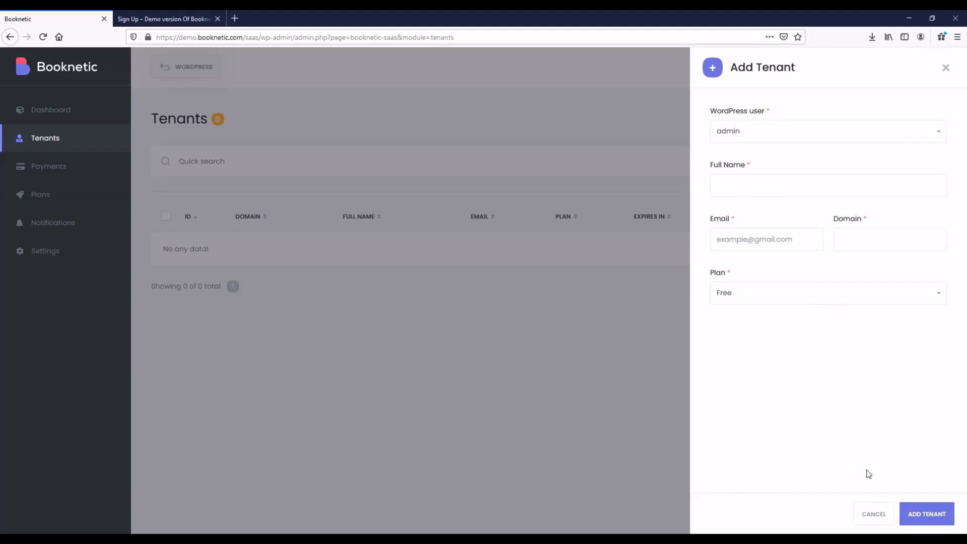
left_click(874, 513)
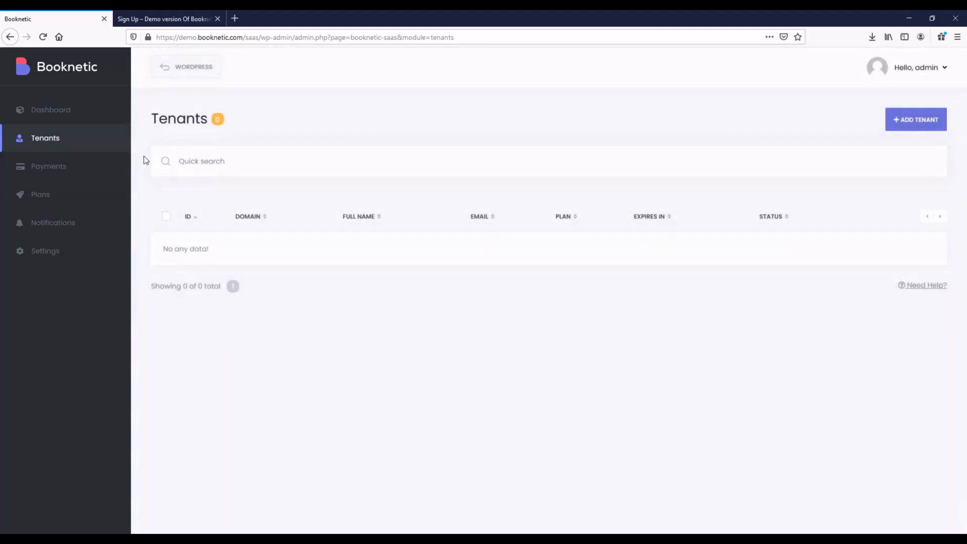
Review the empty Payments list's Status, Payment method and Payment cycle filters, then open Plans.
left_click(76, 174)
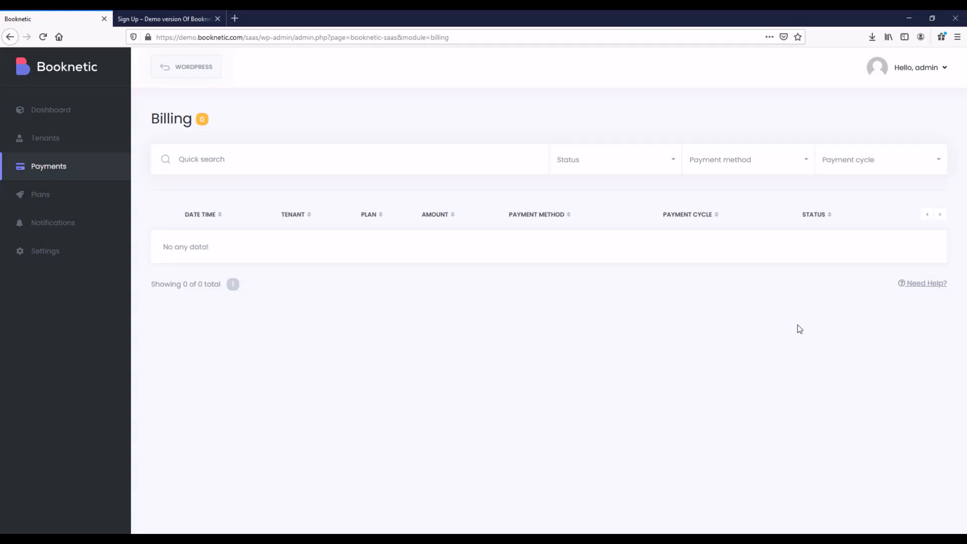
left_click(636, 170)
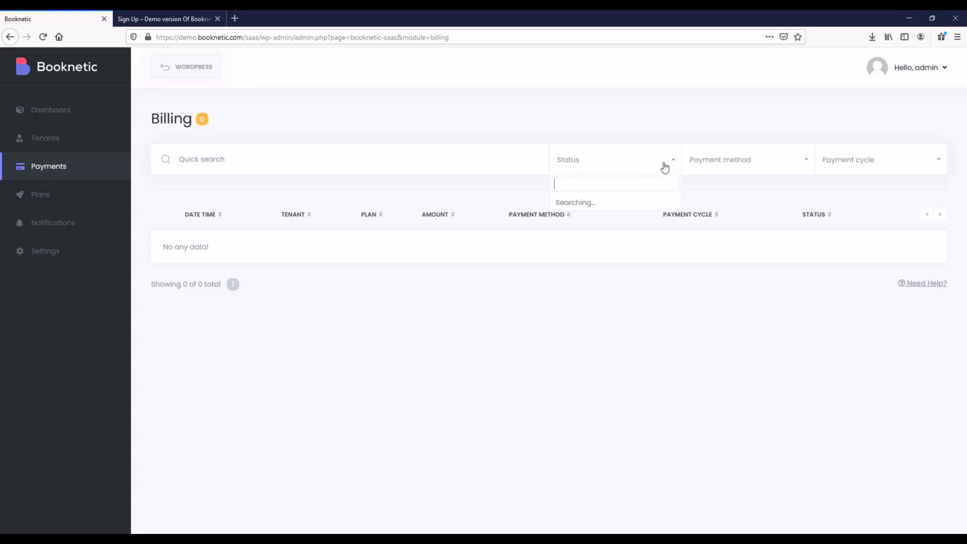
left_click(774, 168)
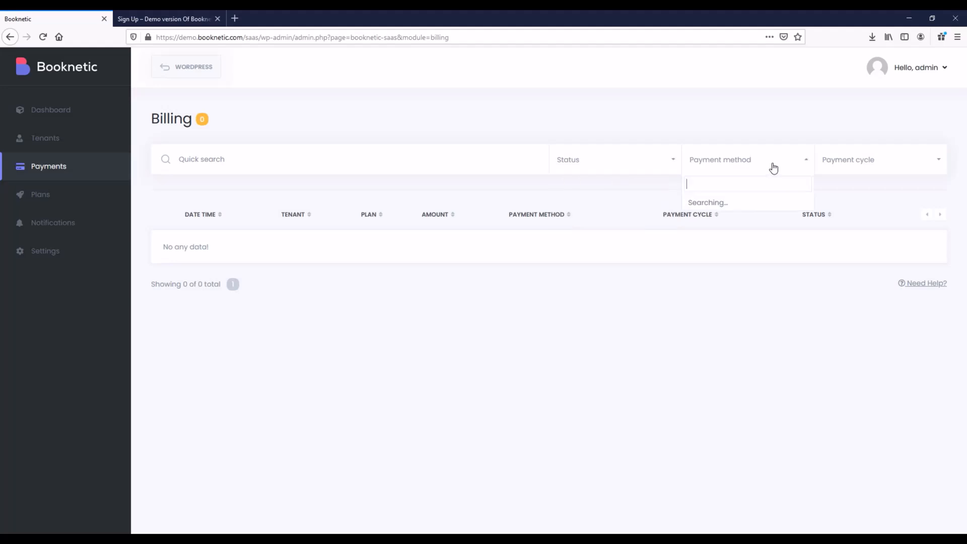
left_click(852, 166)
left_click(624, 313)
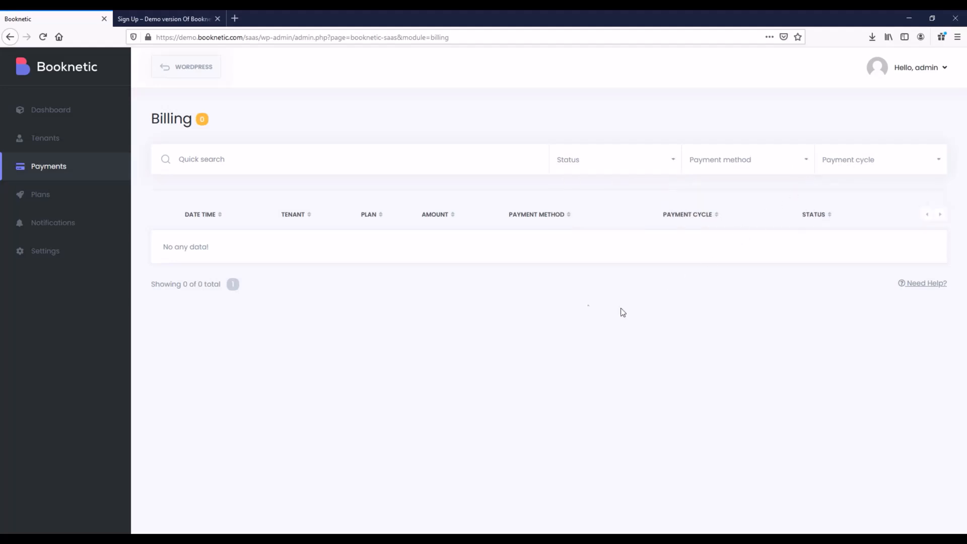
left_click(47, 205)
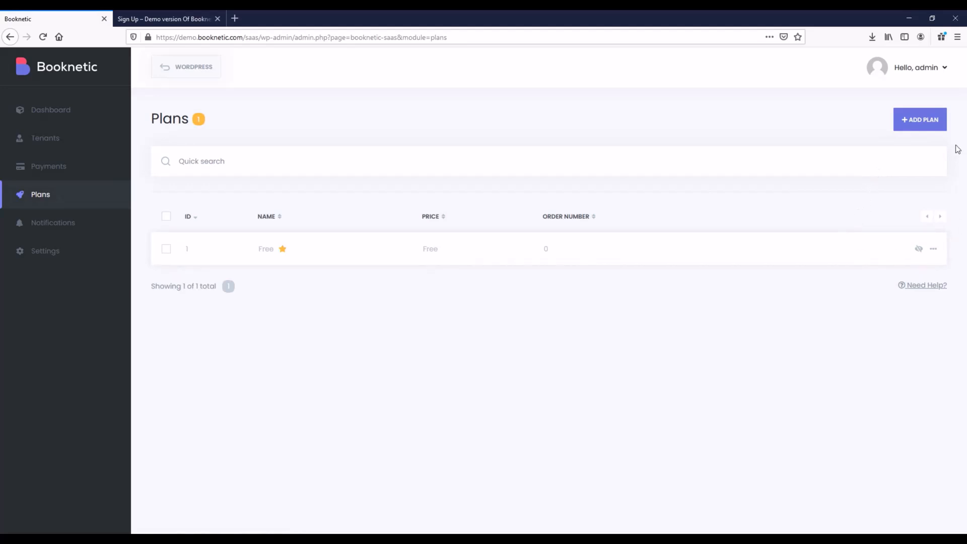
Start a new plan and scroll through its Details tab.
left_click(922, 134)
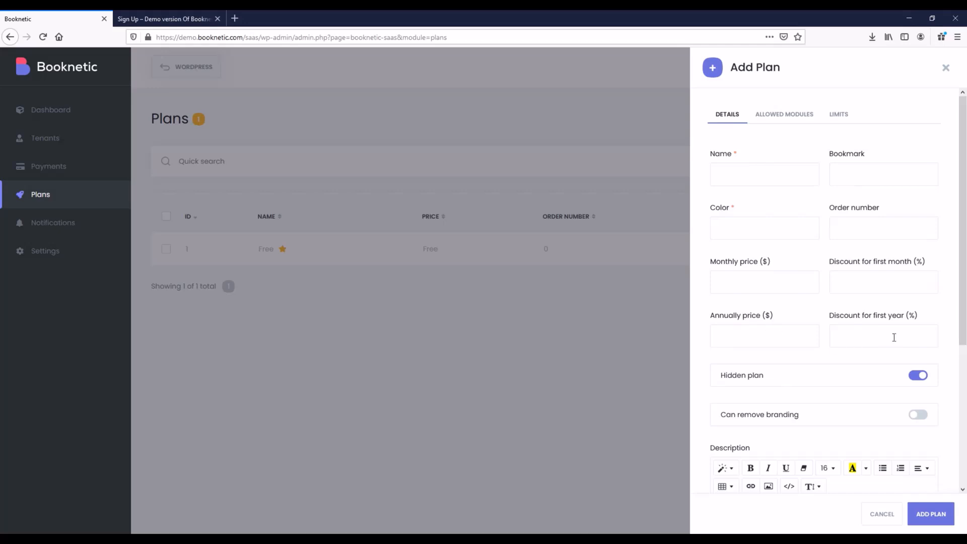
scroll(897, 332, "down", 3)
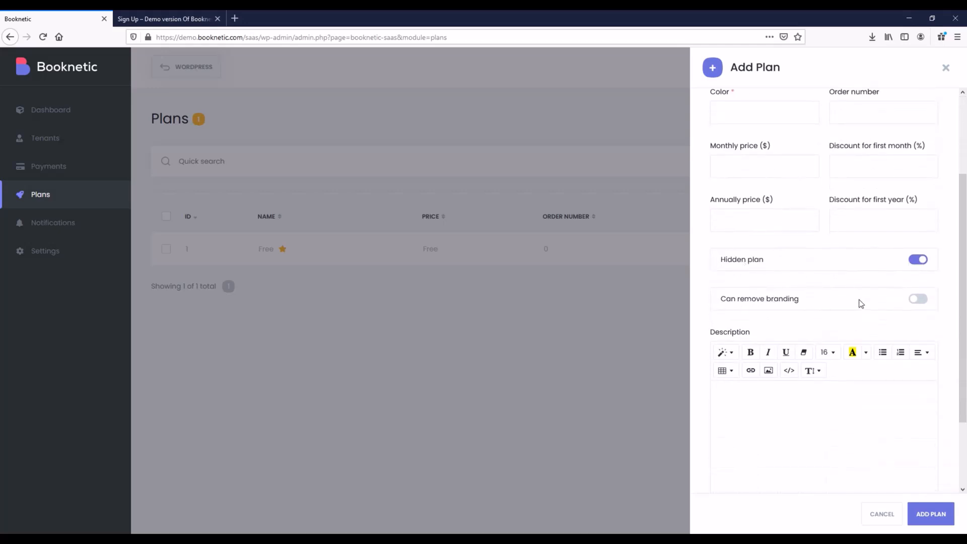
scroll(807, 330, "down", 2)
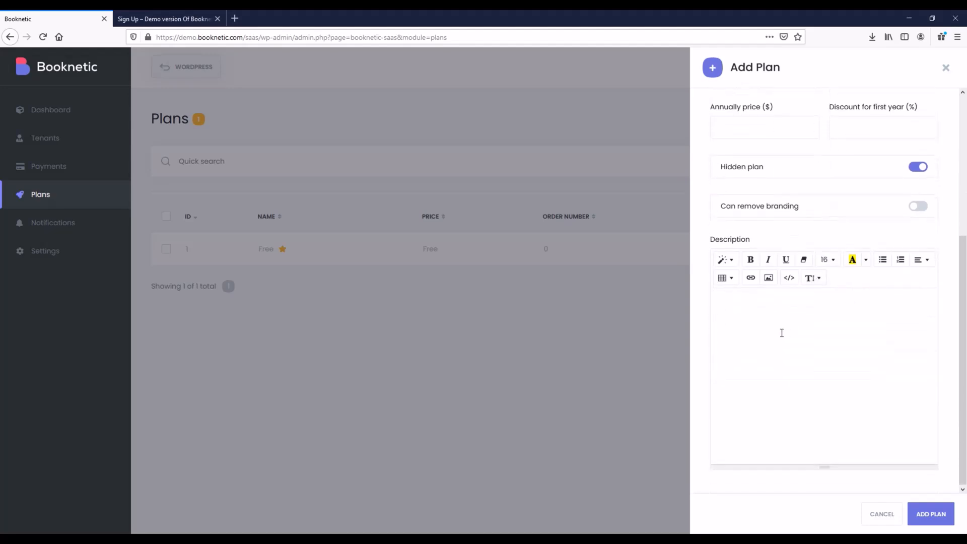
scroll(753, 330, "up", 4)
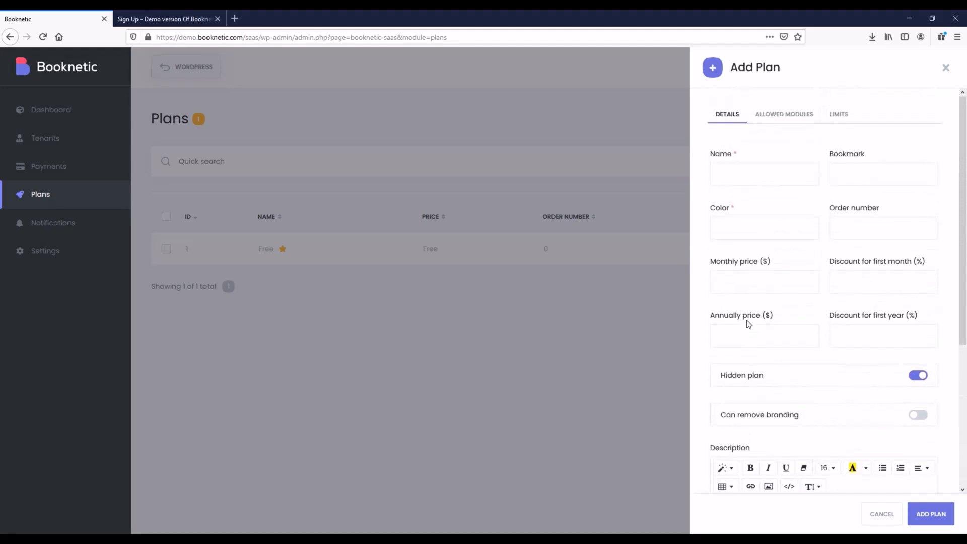
Review the Allowed Modules and Limits tabs, then return to the Details name field.
left_click(781, 121)
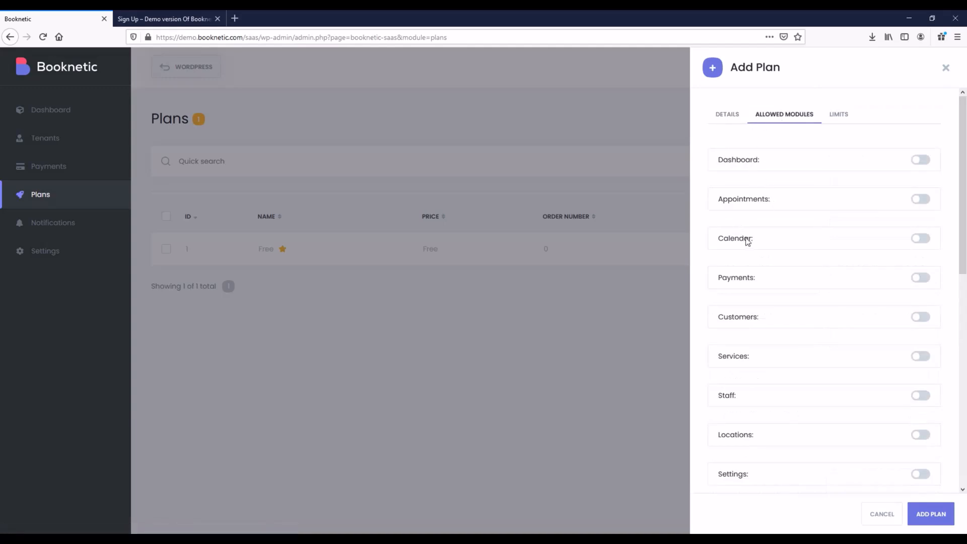
scroll(725, 339, "down", 2)
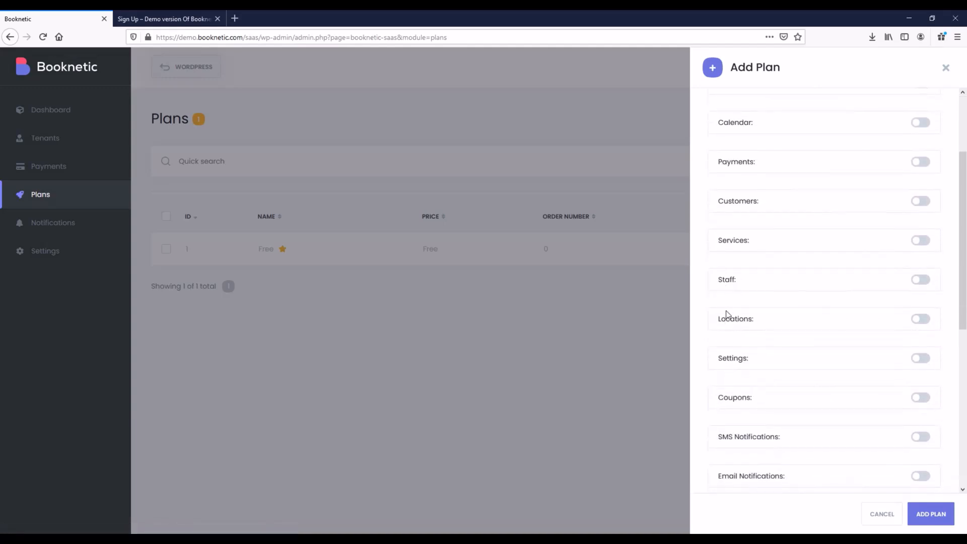
scroll(733, 344, "down", 5)
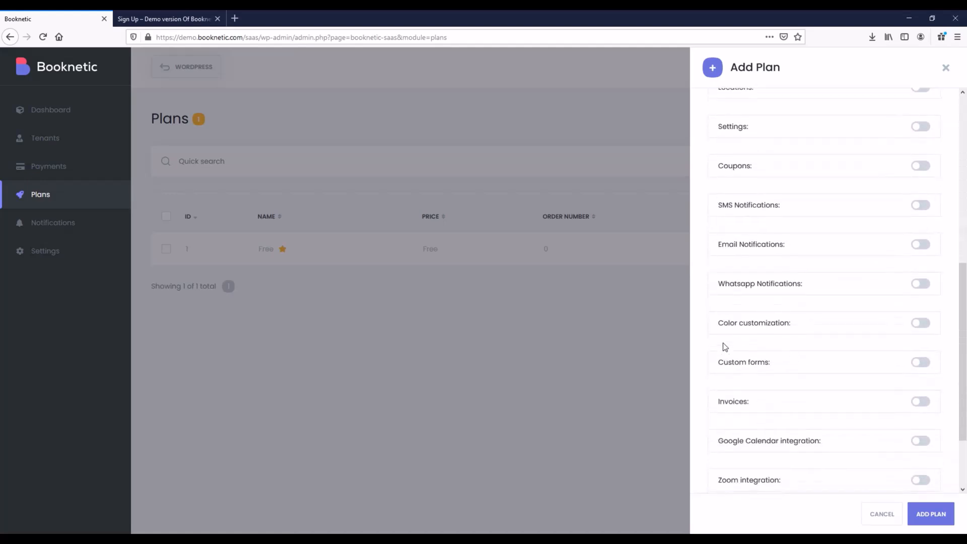
scroll(725, 349, "down", 1)
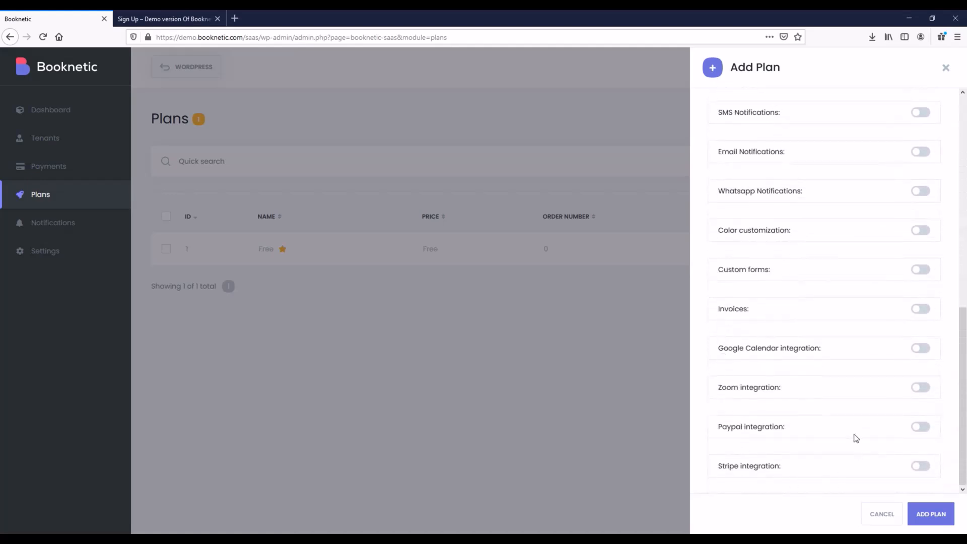
scroll(862, 455, "up", 8)
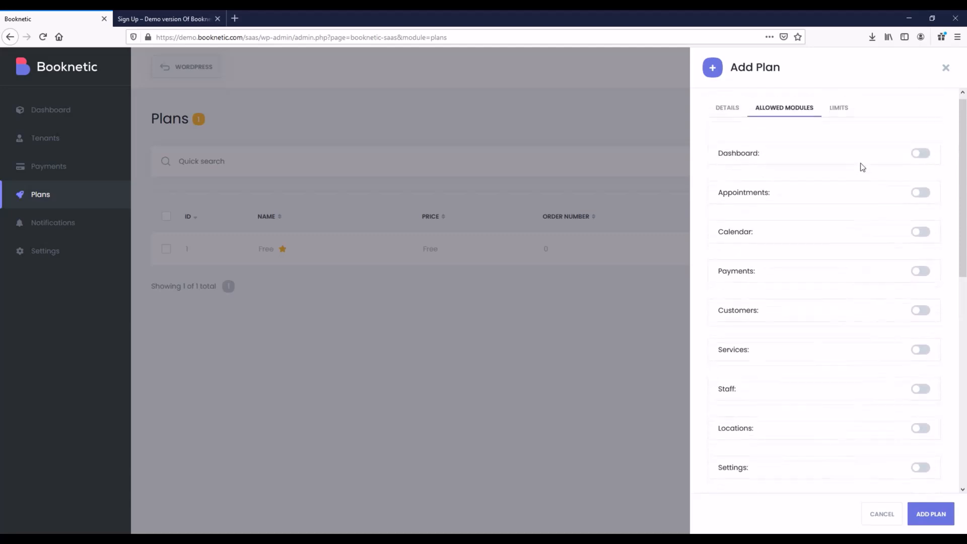
left_click(842, 118)
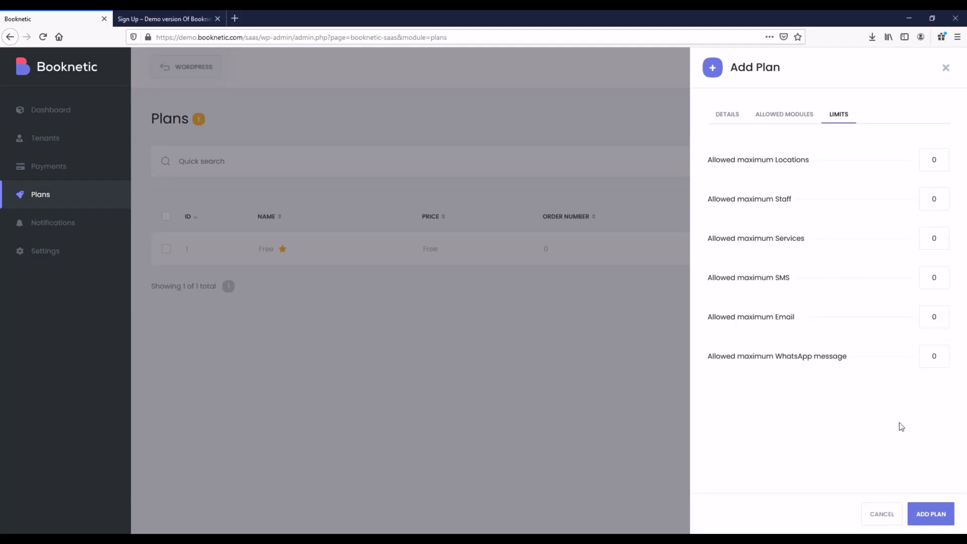
left_click(728, 125)
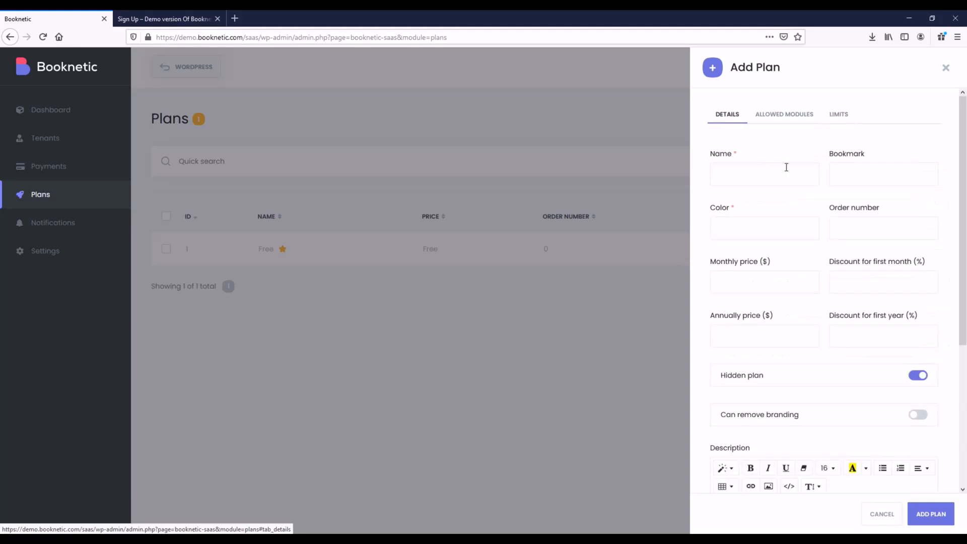
left_click(778, 171)
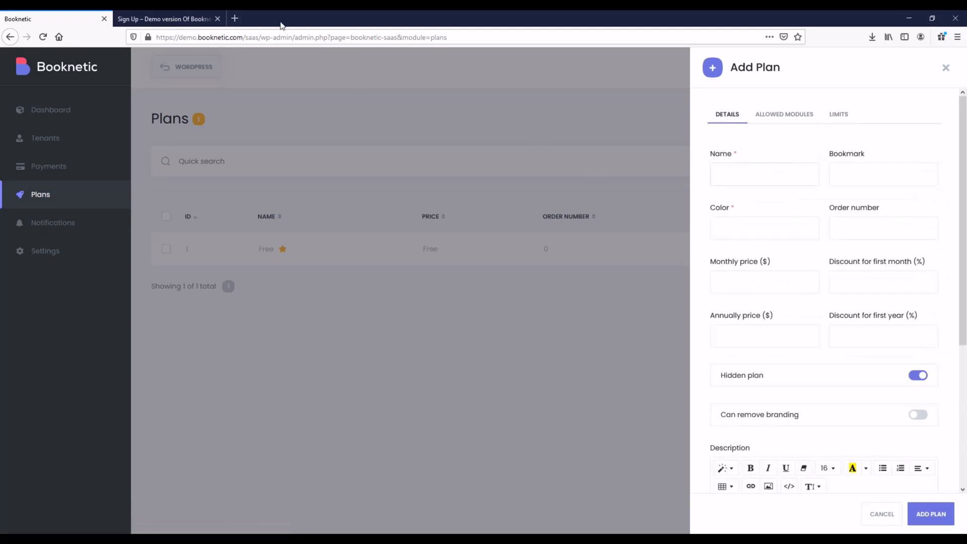
left_click(187, 18)
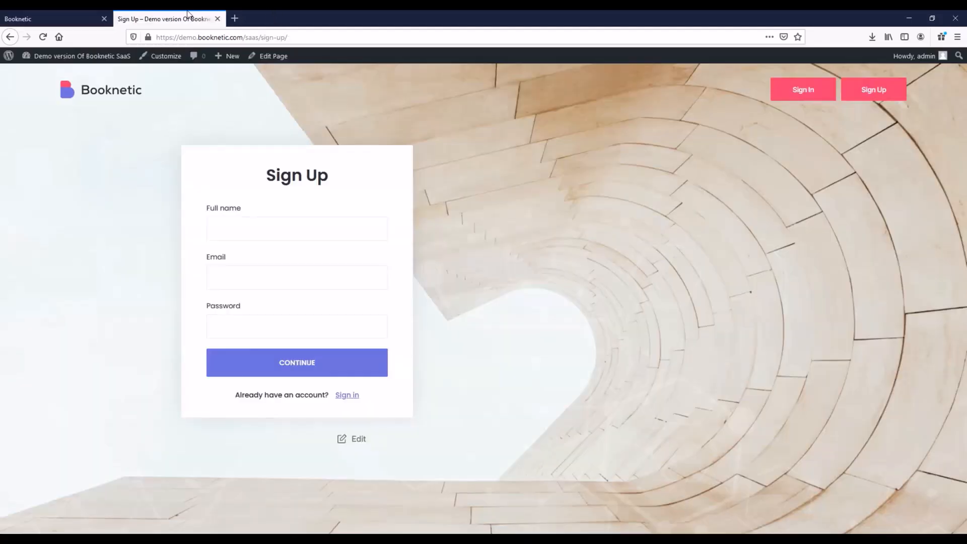
Name the new plan 'Basic', copied from the public pricing page.
left_click(122, 94)
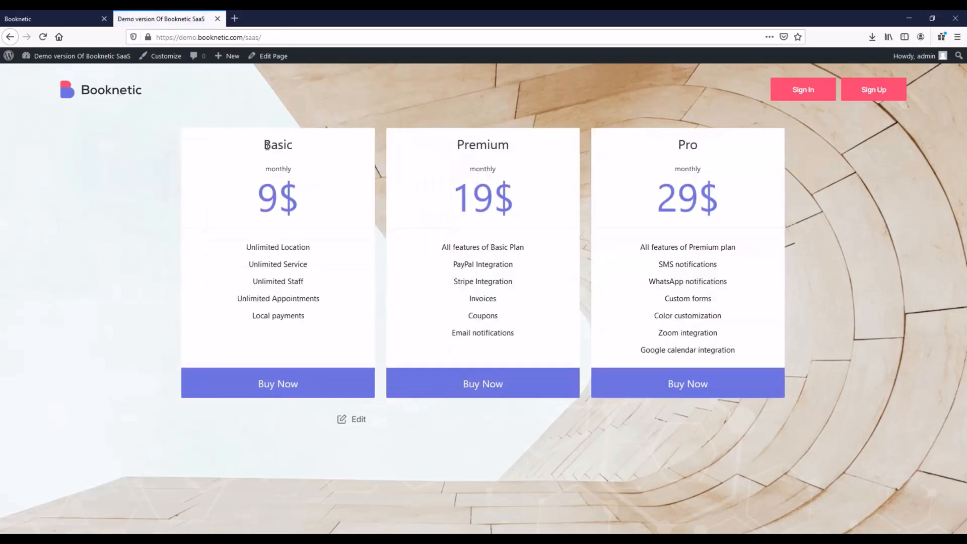
double_click(267, 146)
key("ctrl+c")
left_click(80, 19)
key("ctrl+v")
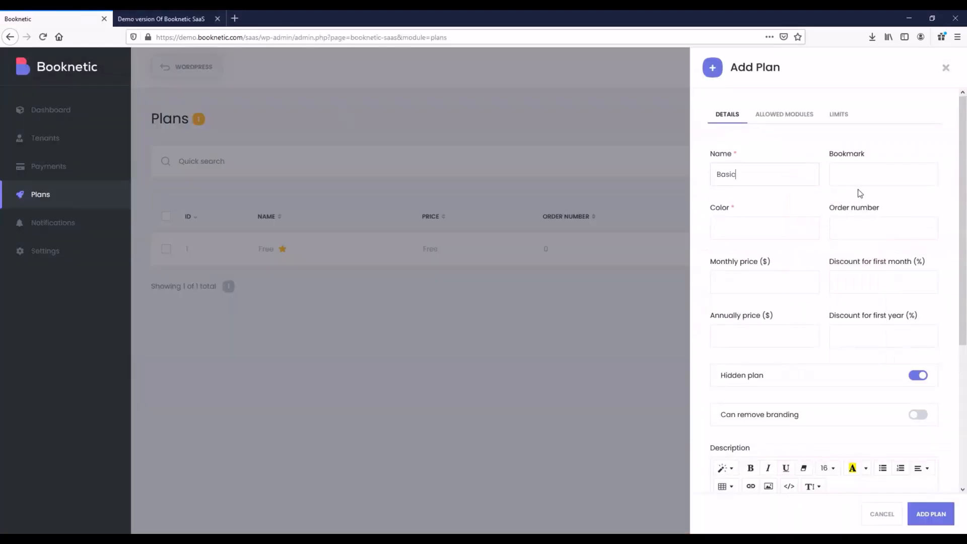
Give the Basic plan a purple colour and make it visible.
left_click(757, 229)
left_click(784, 323)
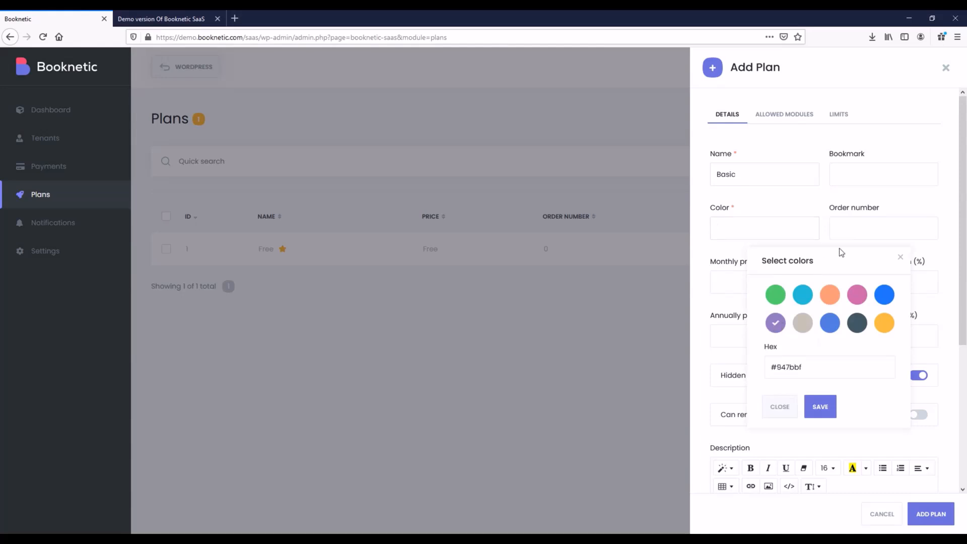
left_click(827, 406)
left_click(860, 241)
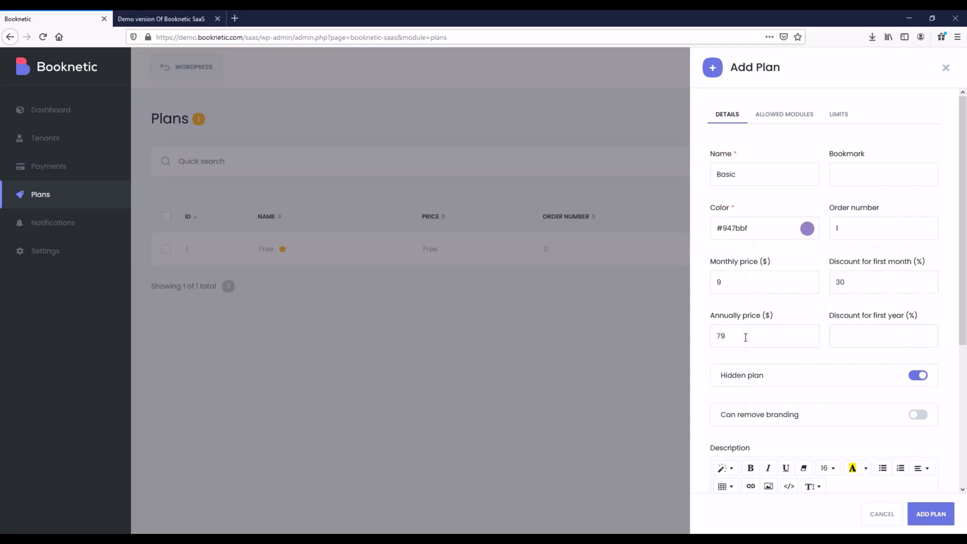
left_click(917, 376)
scroll(745, 395, "down", 2)
Use the pricing page's five Basic plan feature lines as the plan description.
key("ctrl+Tab")
left_click_drag(243, 248, 321, 326)
key("ctrl+c")
left_click(68, 15)
left_click(842, 420)
key("ctrl+v")
scroll(851, 417, "down", 2)
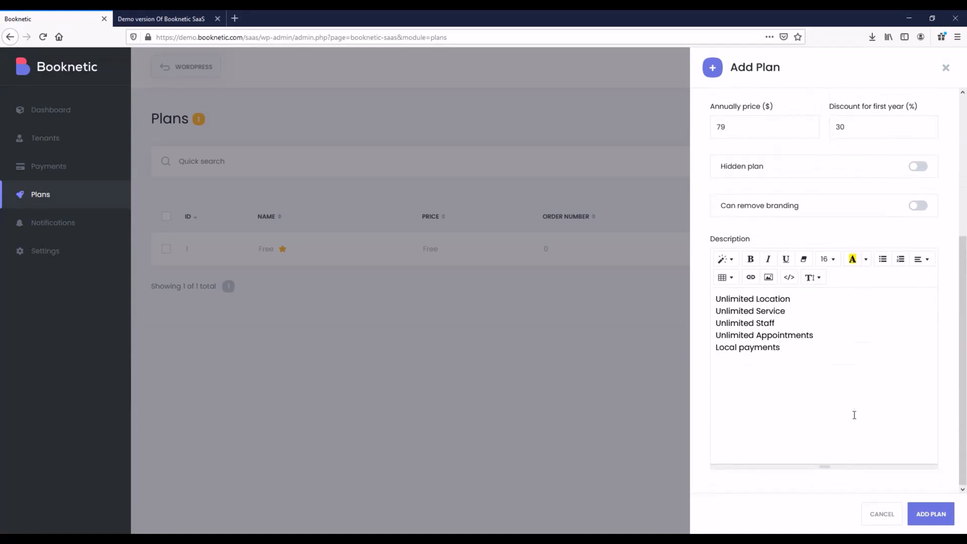
scroll(855, 415, "up", 5)
Allow Dashboard, Appointments, Calendar, Payments, Customers, Services, Staff, Locations and Settings modules.
left_click(778, 115)
left_click(734, 168)
left_click(750, 202)
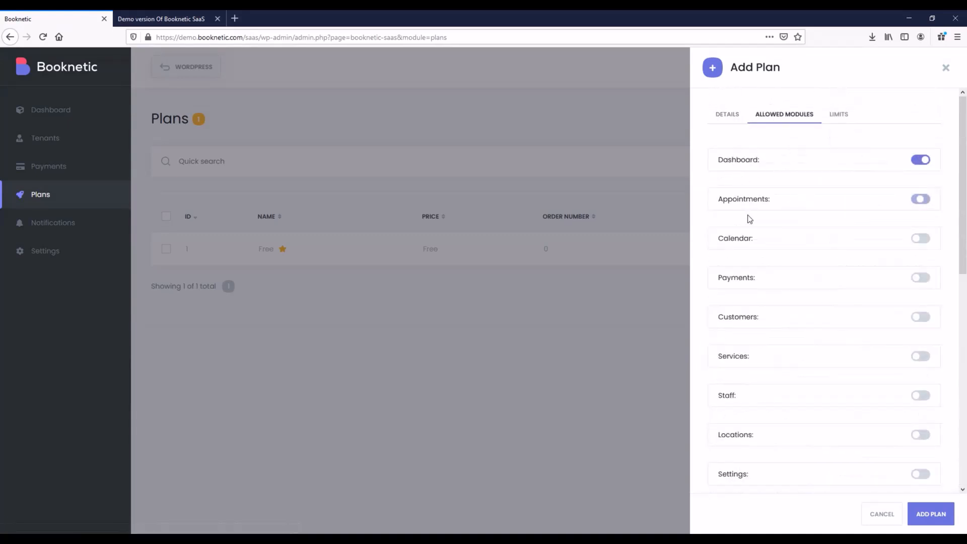
left_click(744, 245)
left_click(748, 278)
left_click(749, 320)
scroll(747, 346, "down", 3)
left_click(732, 248)
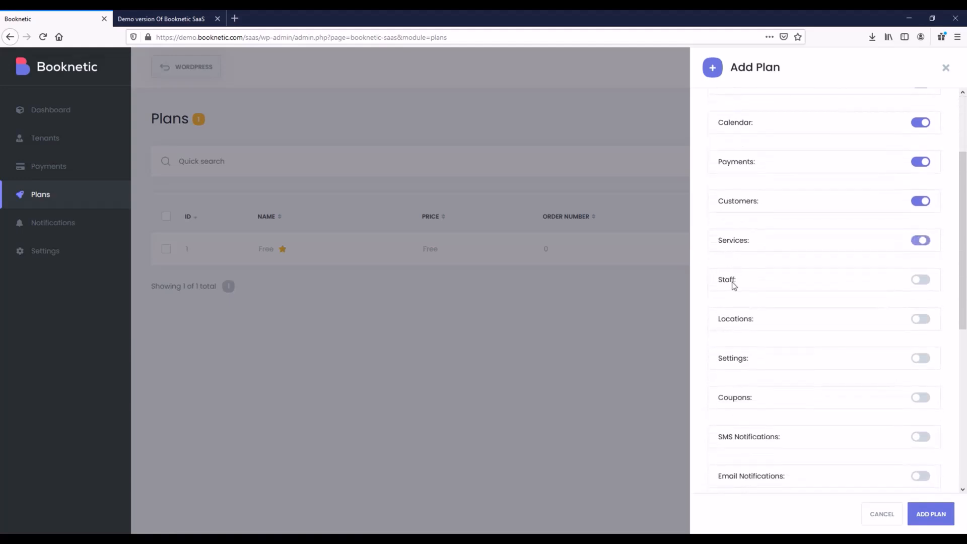
left_click(733, 282)
left_click(736, 323)
left_click(739, 358)
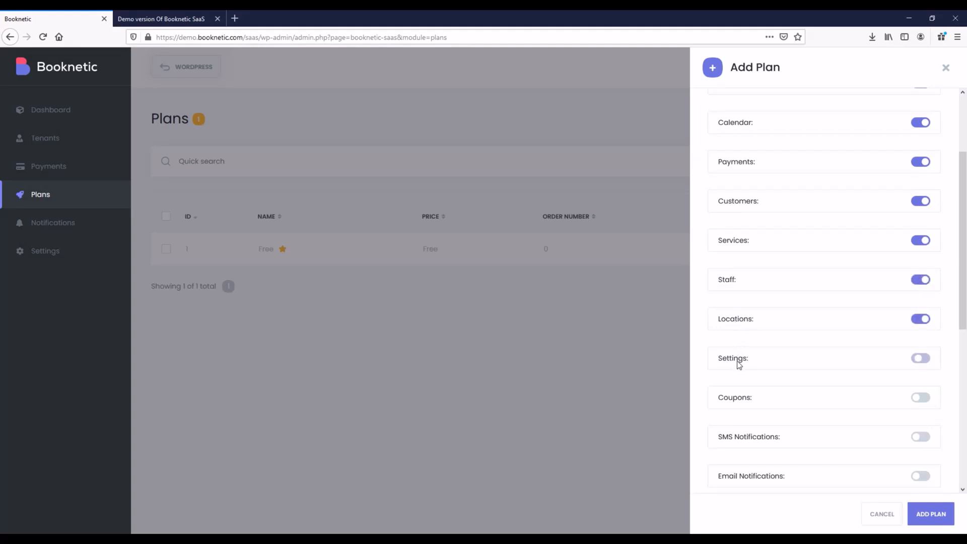
scroll(738, 362, "down", 8)
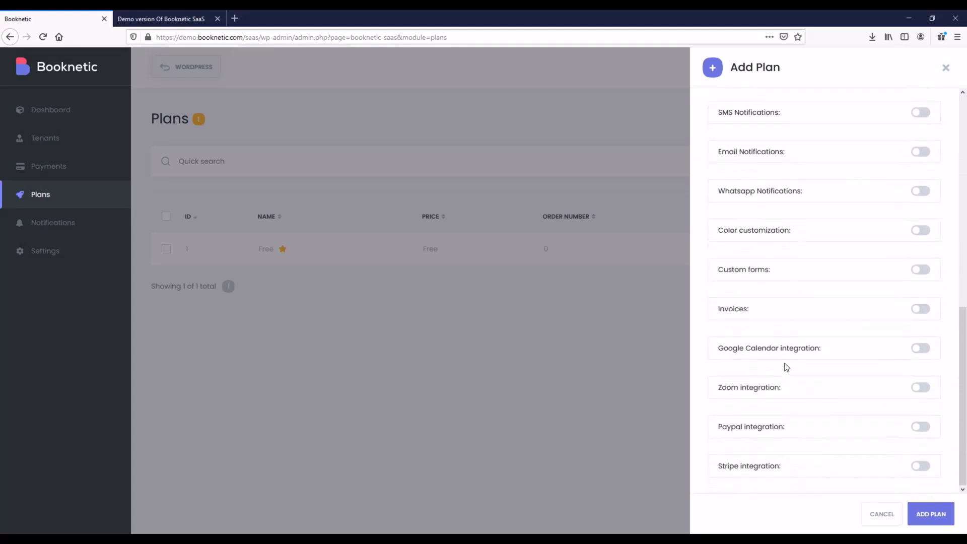
scroll(792, 352, "up", 11)
Set the Locations, Staff and Services limits to 1 and save the Basic plan.
left_click(839, 115)
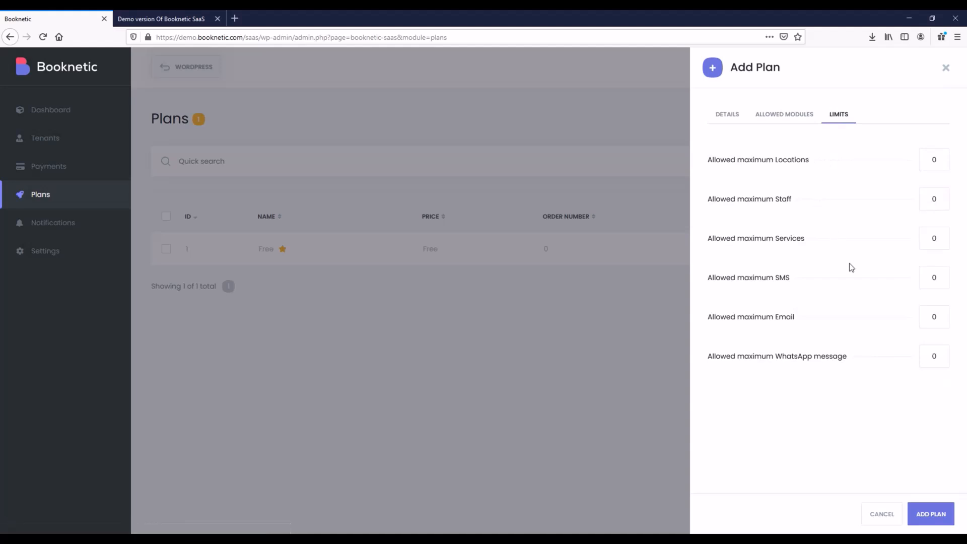
double_click(940, 162)
type("1")
key("Tab")
type("1")
key("Tab")
type("1")
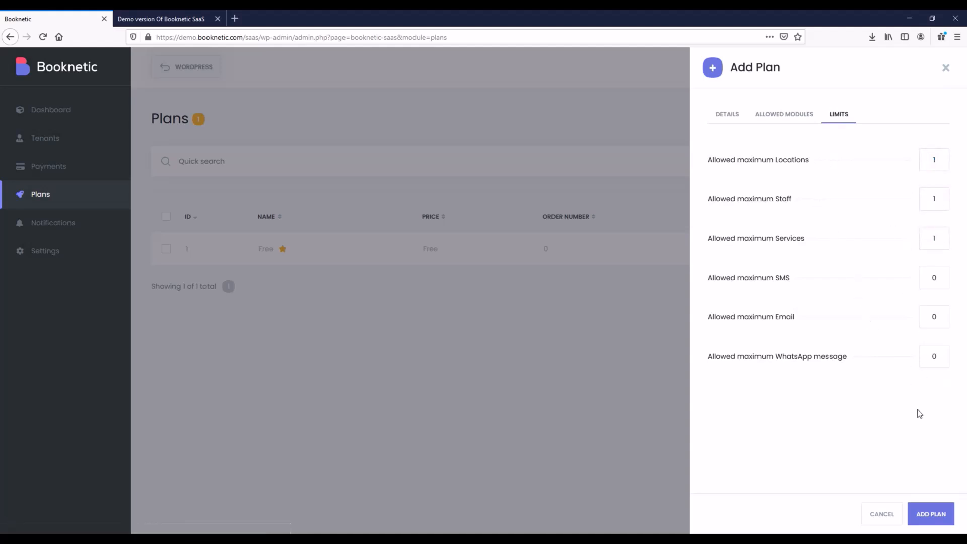
left_click(936, 513)
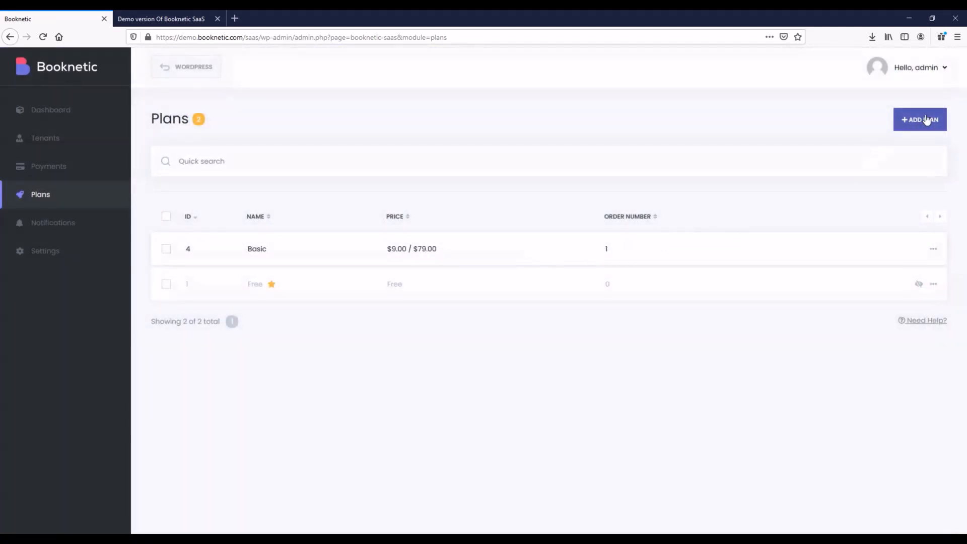
left_click(928, 119)
Name the new plan Premium, colour it purple #947bbf, and enter its $19/$129 prices.
left_click(161, 18)
left_click(486, 145)
double_click(486, 144)
key("ctrl+c")
left_click(55, 19)
key("ctrl+v")
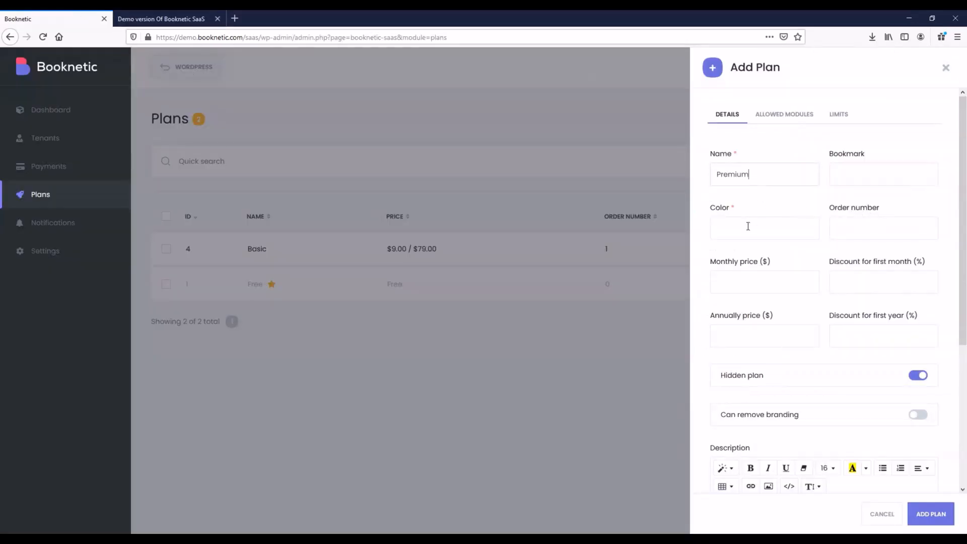
left_click(748, 226)
left_click(775, 322)
left_click(818, 406)
left_click(758, 341)
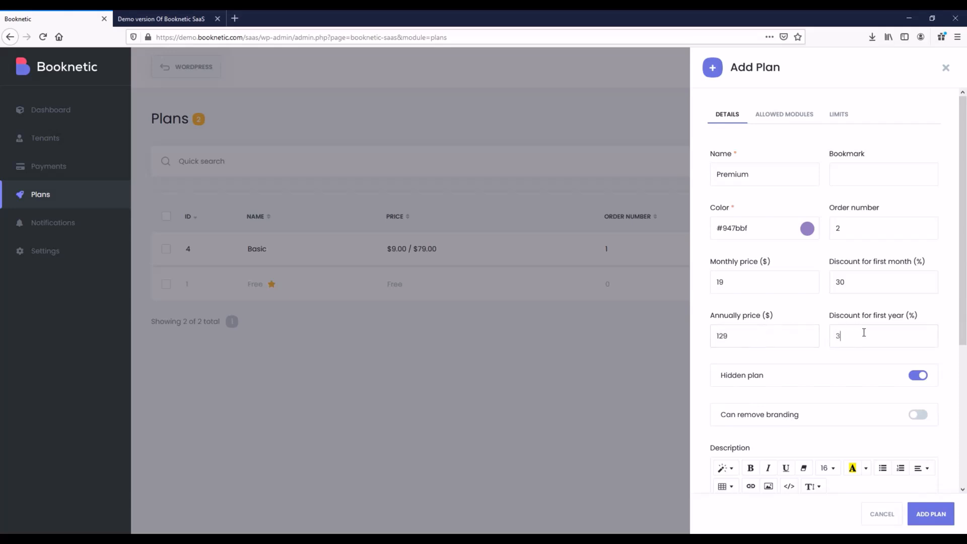
Make the plan visible and paste the Premium feature list into its description.
left_click(918, 377)
scroll(818, 357, "down", 2)
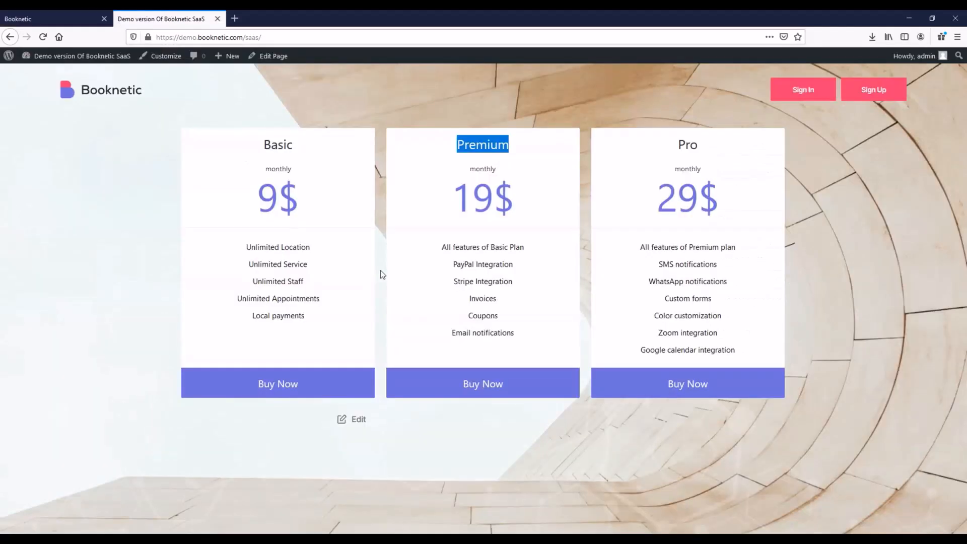
left_click_drag(442, 249, 518, 341)
left_click(81, 14)
left_click(760, 430)
key("ctrl+v")
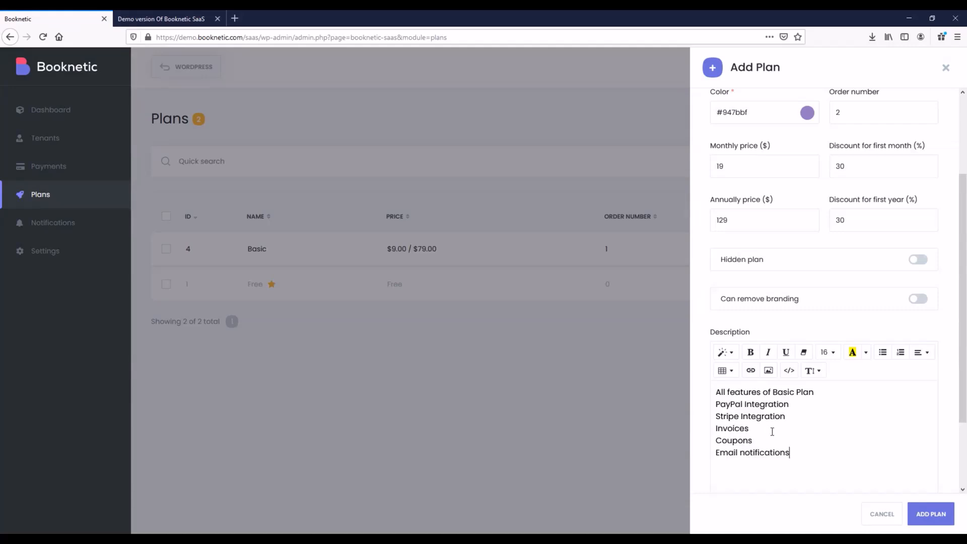
scroll(779, 326, "up", 3)
Enable the Dashboard, Appointments, Calendar, Payments, Customers, Services, Staff and Locations modules.
left_click(786, 116)
left_click(741, 165)
left_click(745, 204)
left_click(737, 241)
left_click(736, 280)
left_click(737, 322)
left_click(741, 361)
left_click(731, 398)
left_click(736, 437)
scroll(743, 351, "down", 2)
scroll(742, 352, "down", 5)
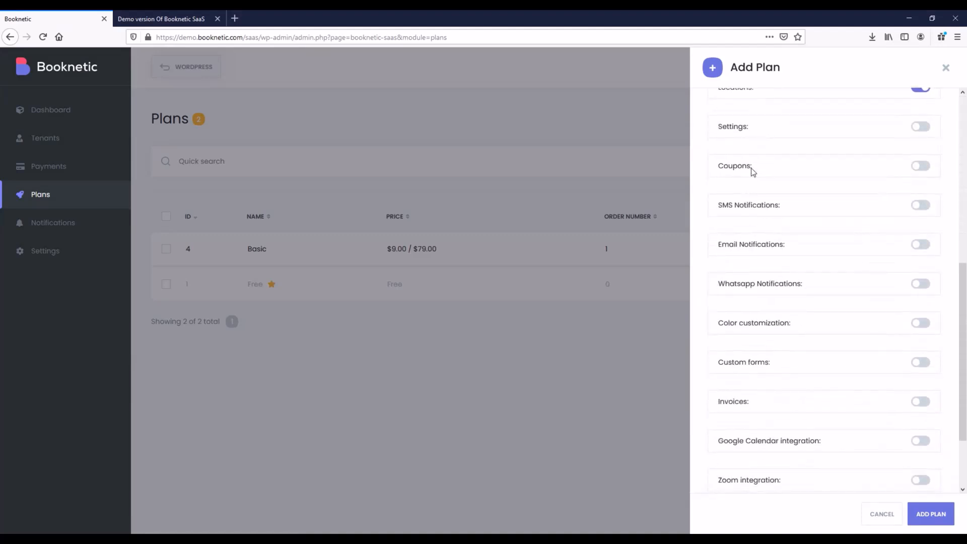
Also enable Settings, Coupons, Email Notifications and Invoices for the Premium plan.
left_click(740, 130)
left_click(744, 170)
left_click(754, 248)
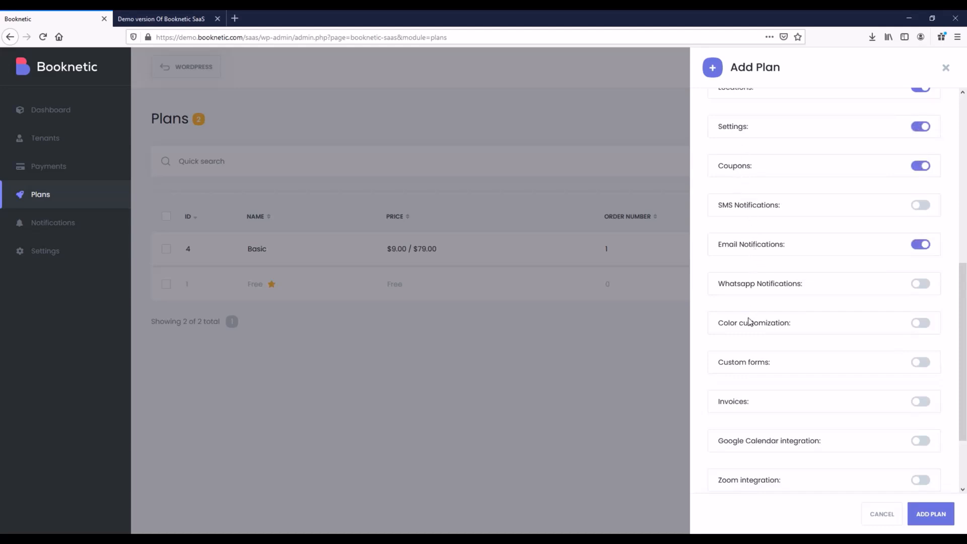
scroll(749, 313, "down", 2)
left_click(739, 313)
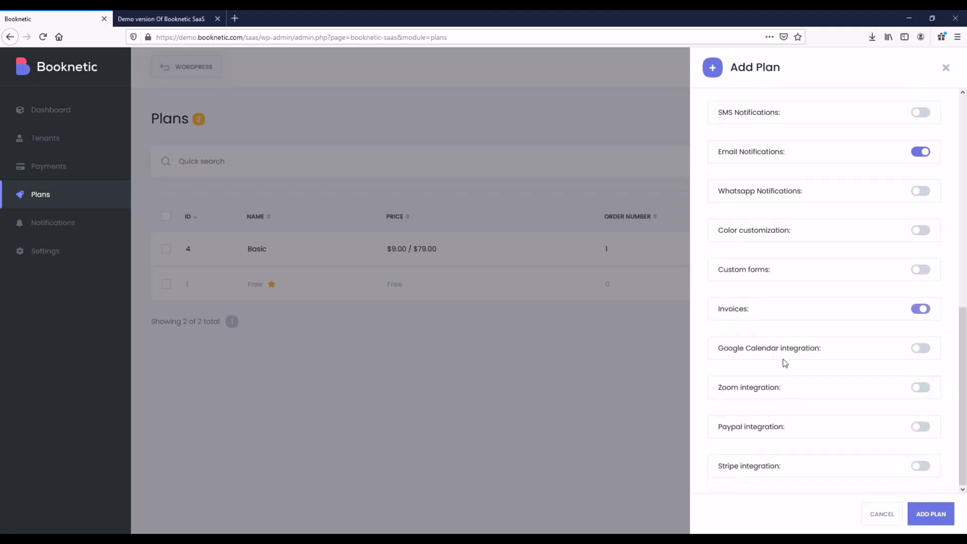
scroll(892, 318, "up", 5)
scroll(867, 232, "up", 4)
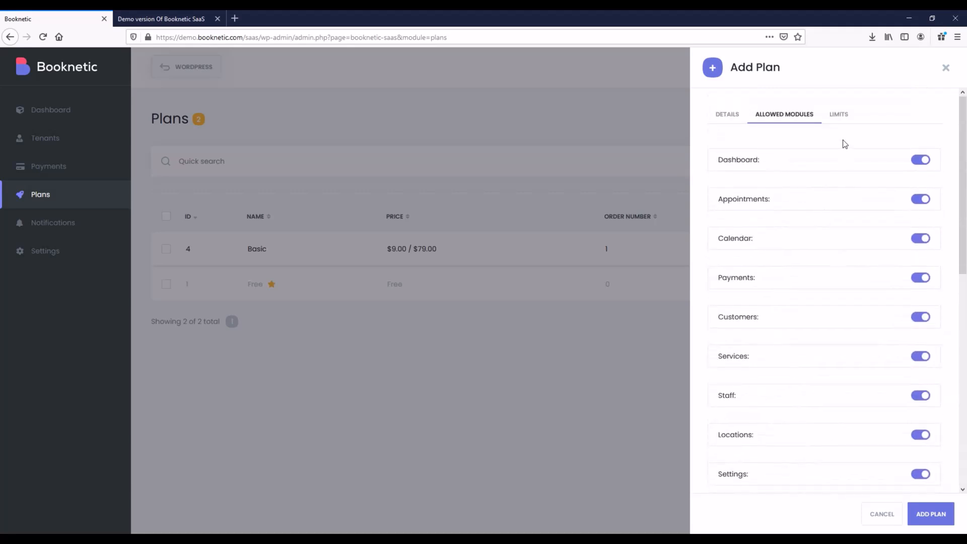
Limit the plan to 3 locations, 3 staff and 3 services, then save it.
left_click(841, 115)
left_click_drag(942, 162, 921, 162)
type("3")
left_click_drag(939, 205, 925, 204)
type("3")
left_click_drag(944, 245, 926, 239)
type("3")
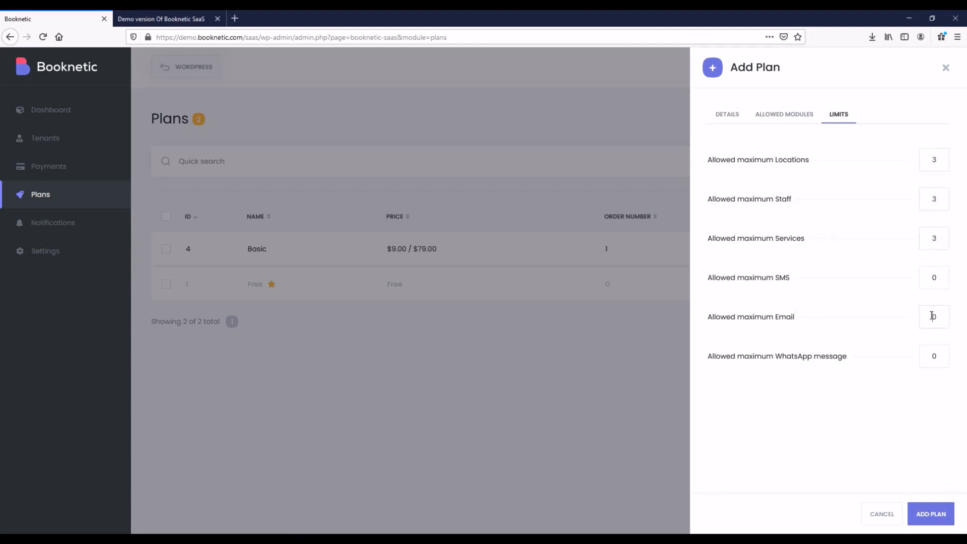
left_click(943, 514)
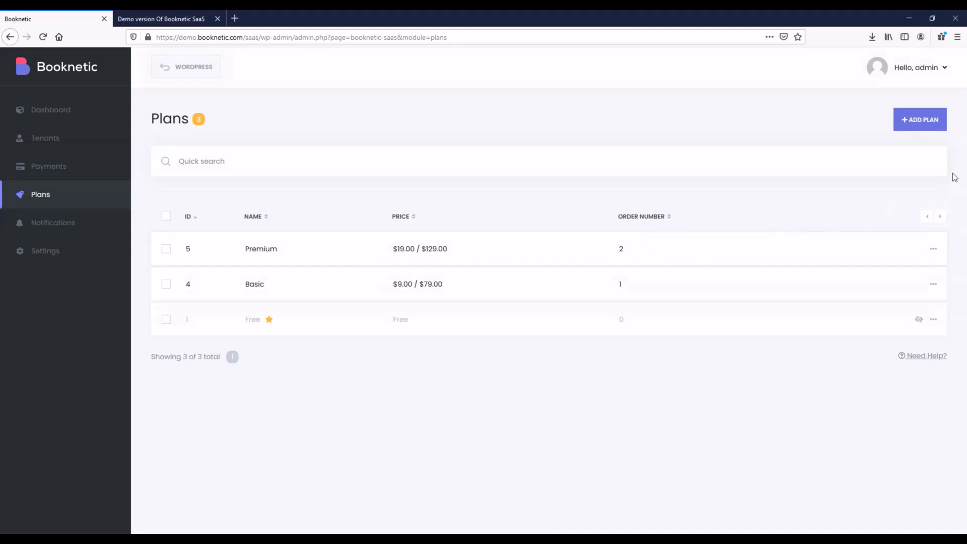
Start a new plan with the green colour #53d56c and enter its pricing.
left_click(919, 126)
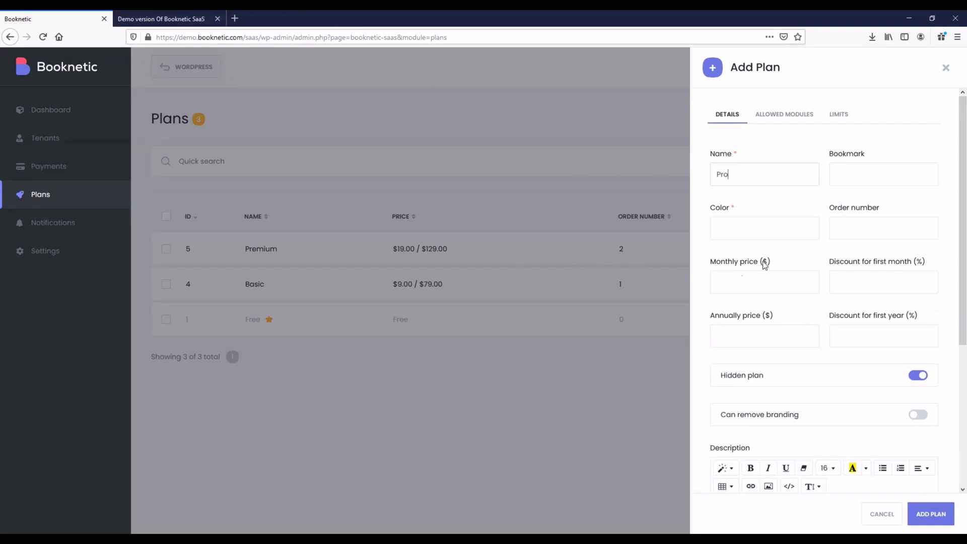
left_click(716, 225)
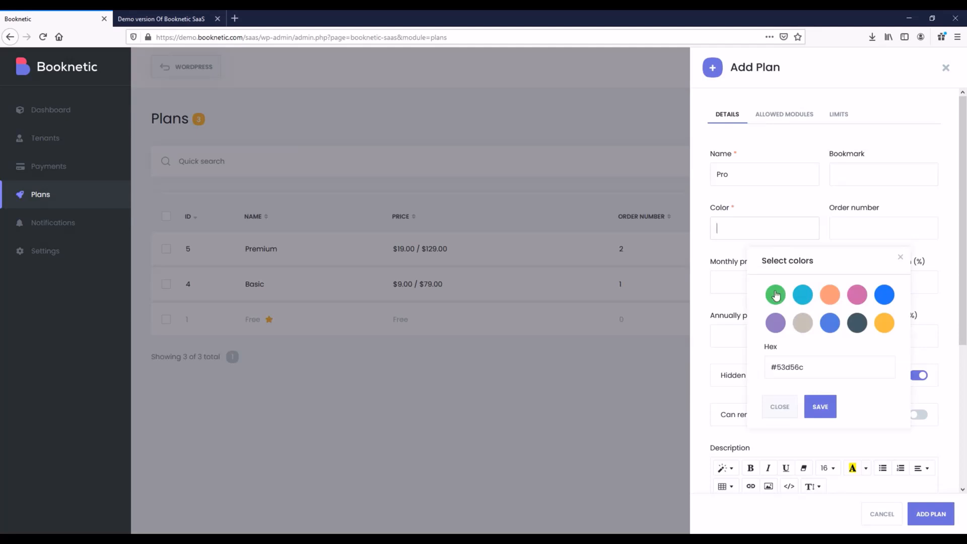
left_click(821, 406)
type("3")
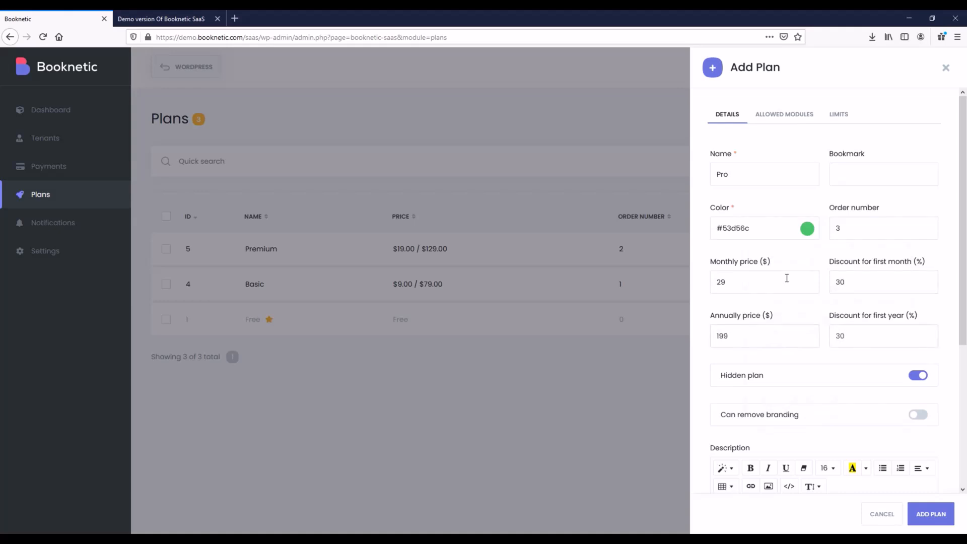
Make the plan visible, allow branding removal, and paste the Pro feature list as description.
left_click(918, 379)
left_click(919, 422)
scroll(808, 424, "down", 5)
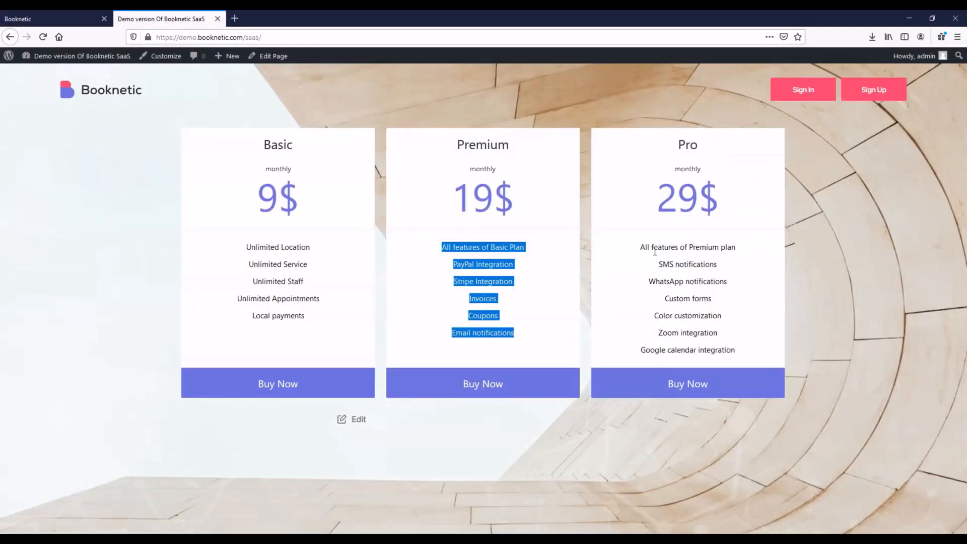
left_click_drag(644, 248, 748, 352)
left_click(88, 16)
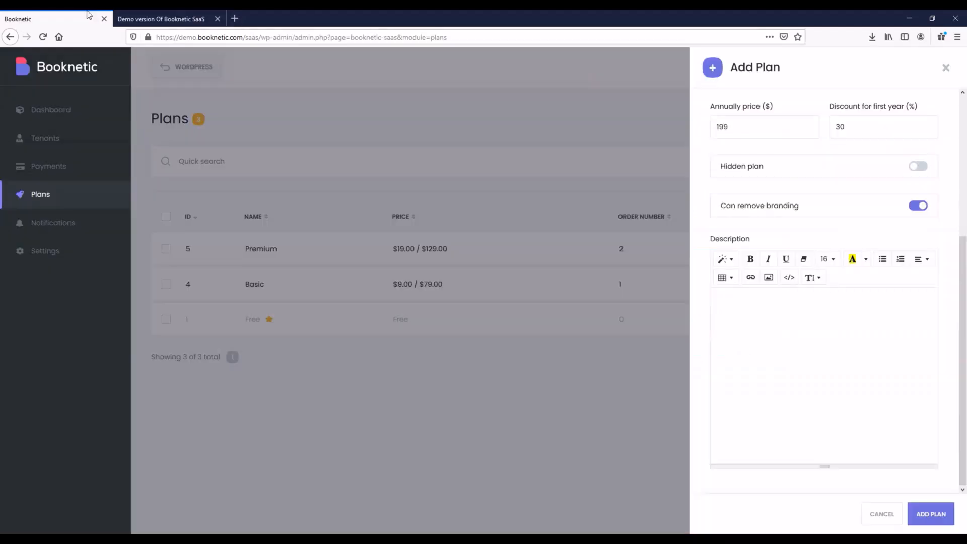
left_click(799, 335)
key("ctrl+v")
scroll(760, 328, "up", 4)
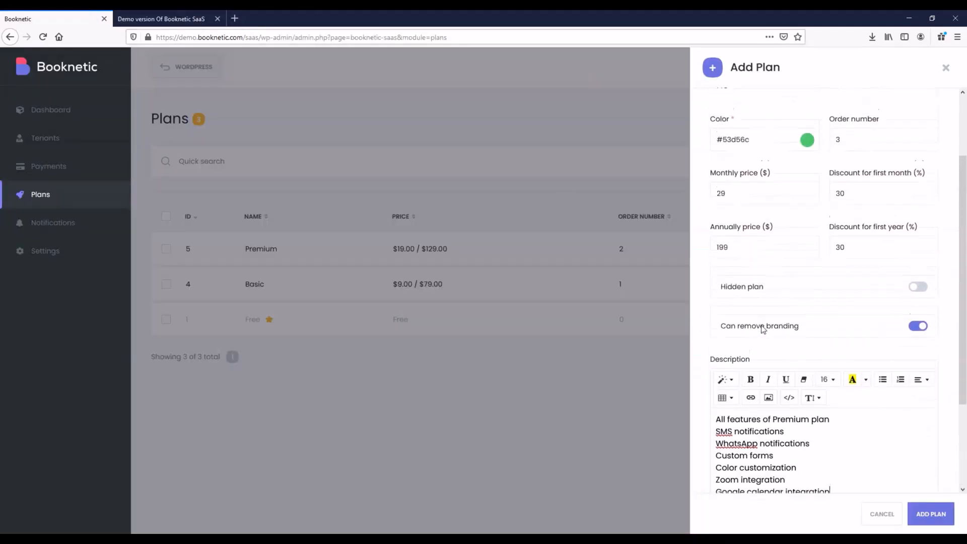
Enable the Dashboard, Appointments, Calendar, Payments, Customers, Services and Staff modules.
left_click(784, 117)
left_click(740, 164)
left_click(739, 200)
left_click(730, 243)
left_click(736, 278)
left_click(740, 318)
left_click(735, 364)
left_click(730, 398)
scroll(731, 400, "down", 5)
Enable Locations, Settings, Coupons, and SMS, Email and WhatsApp notifications.
left_click(734, 203)
left_click(737, 246)
left_click(734, 281)
left_click(739, 323)
left_click(746, 363)
left_click(748, 400)
left_click_drag(745, 439, 750, 439)
scroll(750, 440, "down", 5)
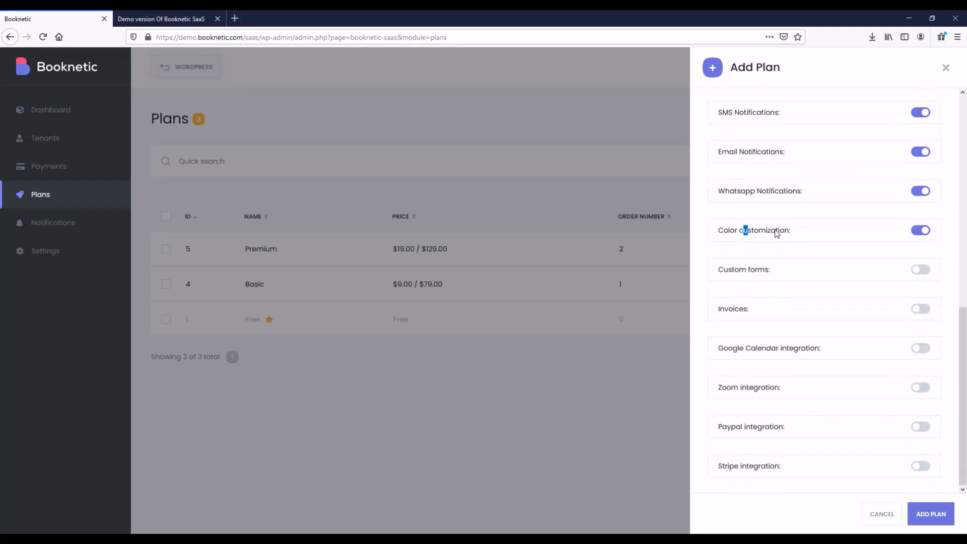
Enable Custom forms, Invoices, and the Google Calendar, Zoom, PayPal and Stripe integrations.
left_click(755, 271)
left_click(747, 312)
left_click(746, 349)
left_click(747, 388)
left_click(750, 428)
left_click(759, 466)
scroll(818, 242, "up", 10)
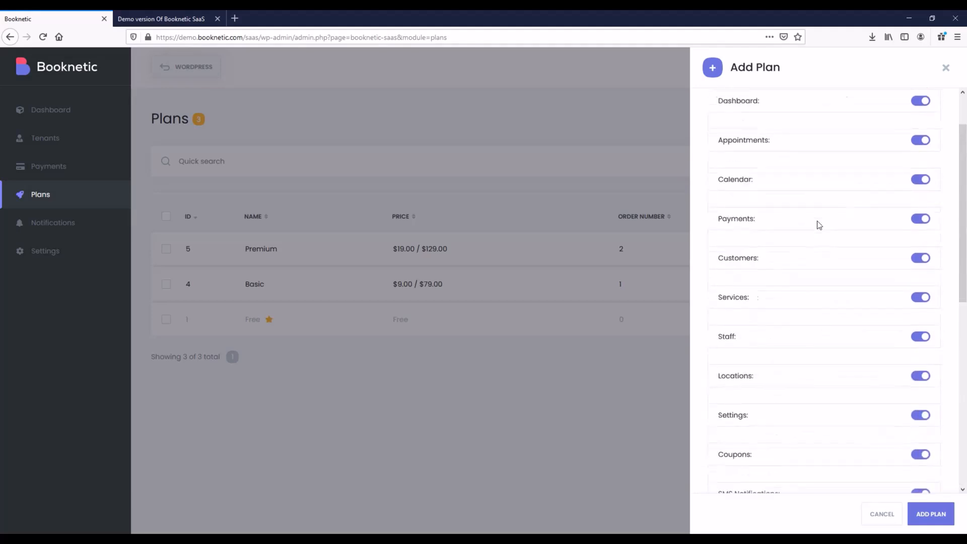
Set limits to -1 locations, staff and services, 200 SMS, 1000 emails, 200 WhatsApp, and save.
left_click(842, 115)
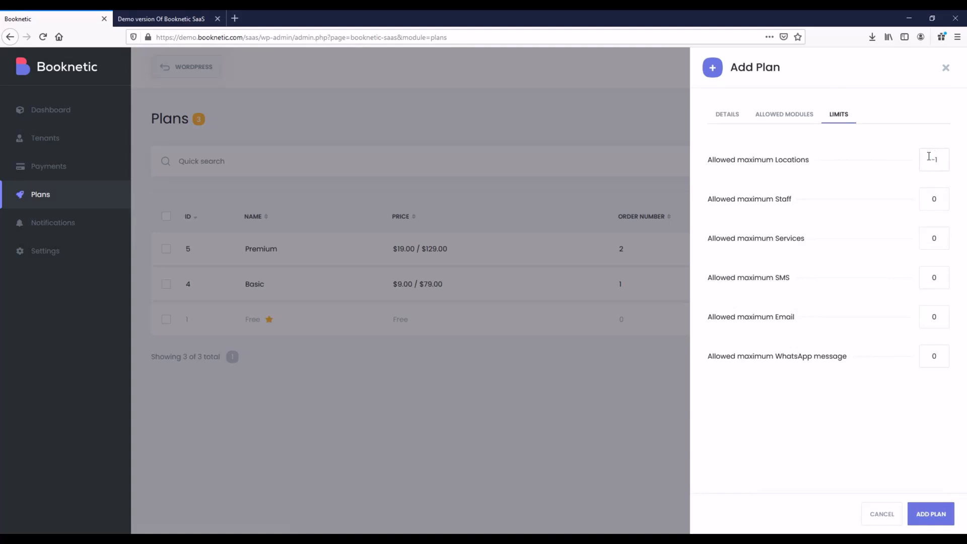
double_click(934, 199)
type("-1")
double_click(939, 239)
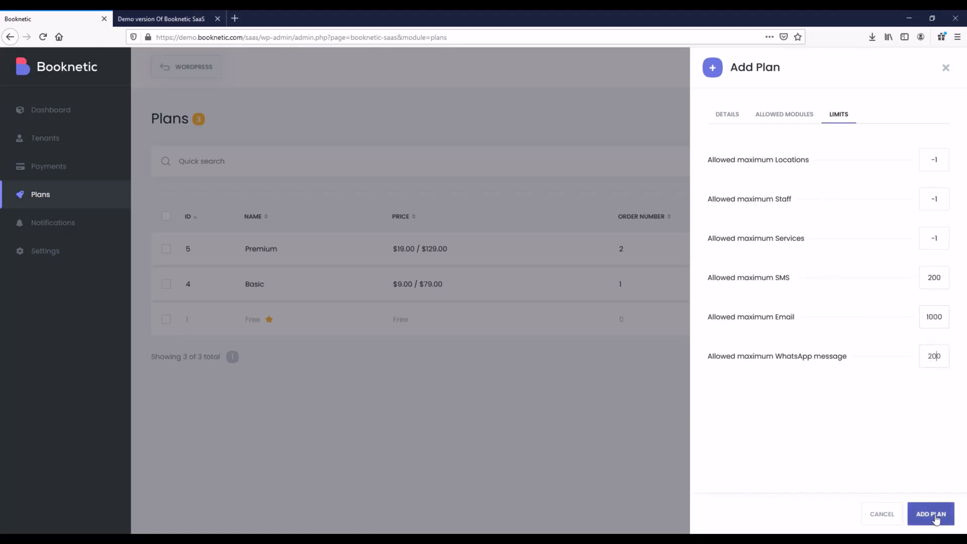
left_click(871, 514)
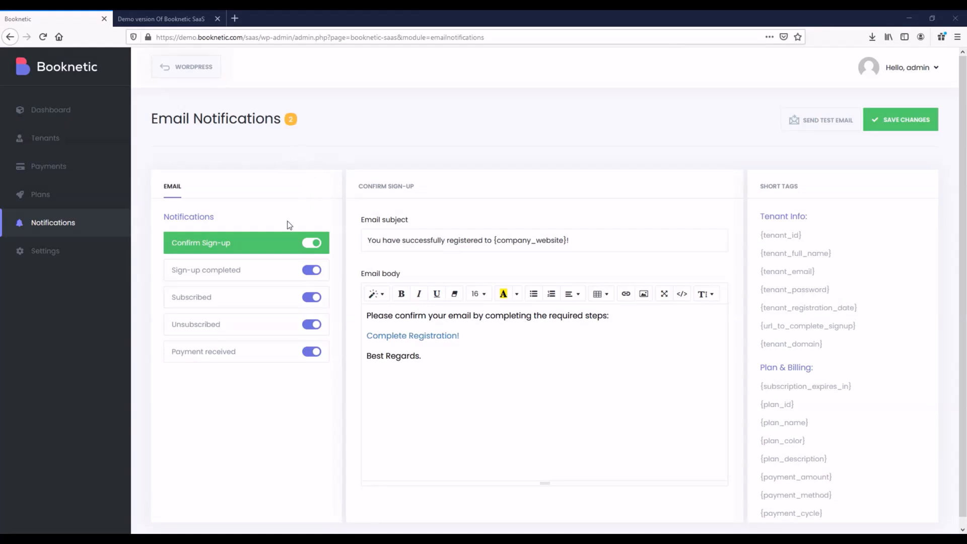
Review the Confirm Sign-up, Sign-up completed, Subscribed, Unsubscribed and Payment received email templates.
left_click(209, 248)
left_click(204, 278)
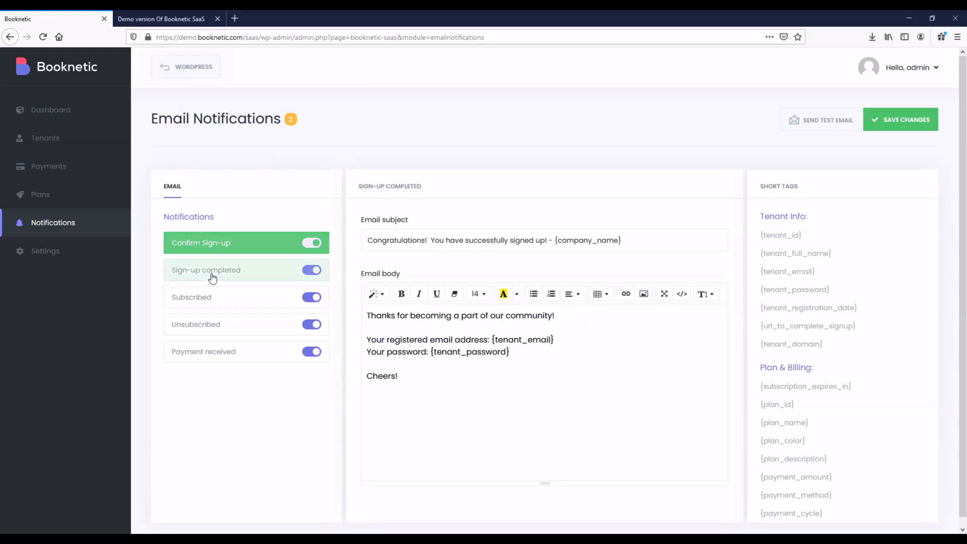
left_click(177, 303)
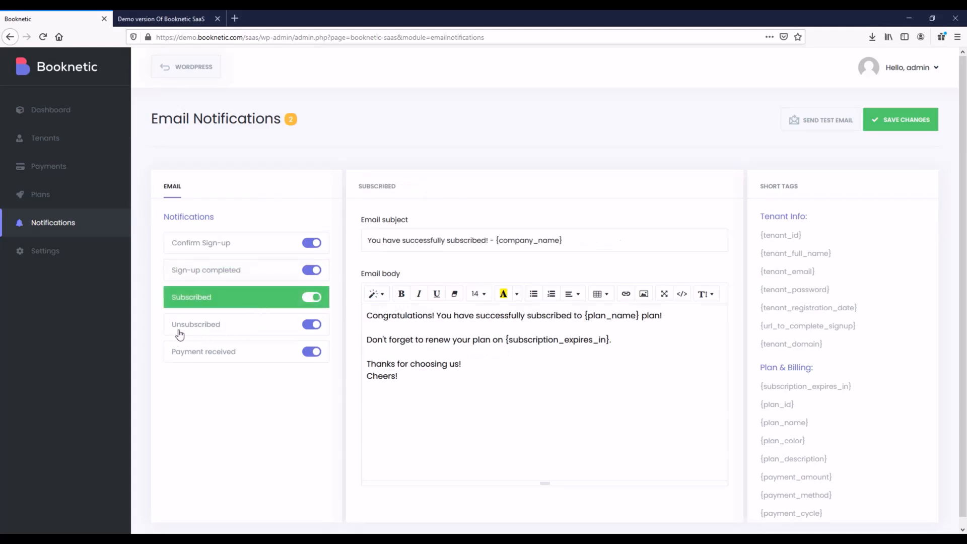
left_click(200, 328)
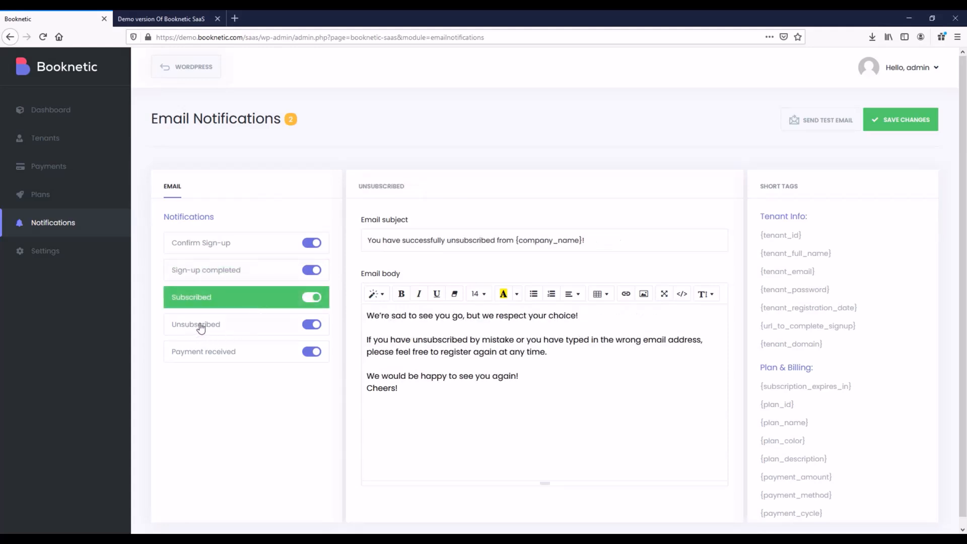
left_click(190, 359)
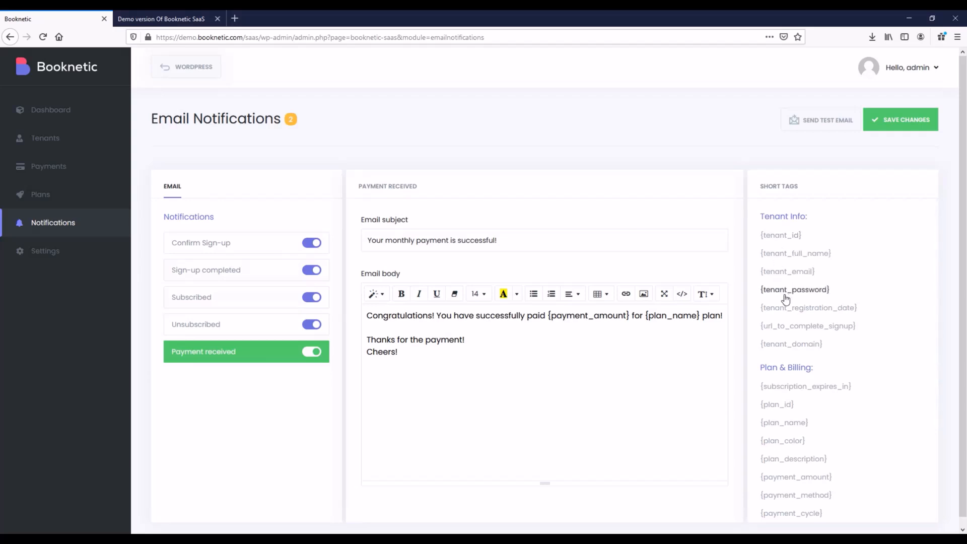
Return to the Confirm Sign-up template and toggle it off and back on, leaving it enabled.
scroll(795, 371, "down", 2)
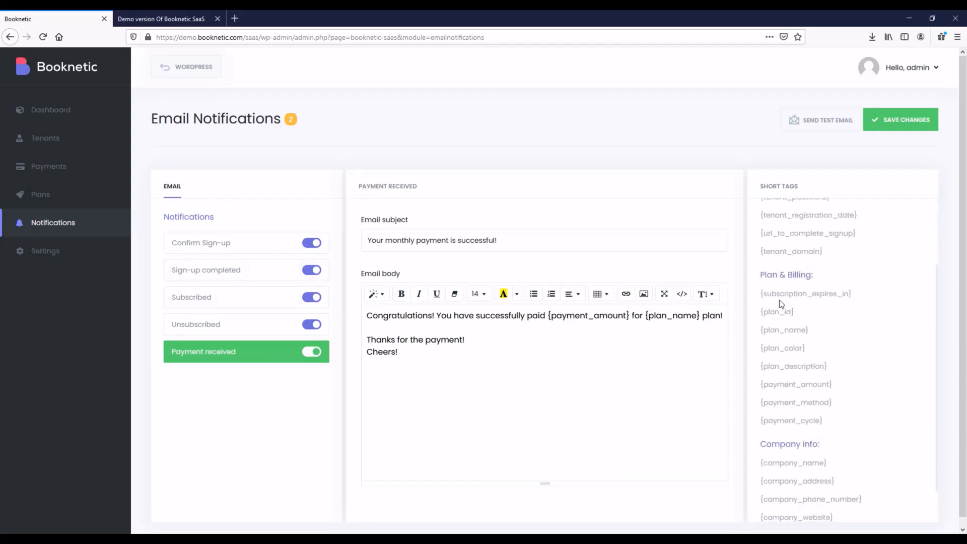
scroll(780, 304, "down", 1)
scroll(776, 398, "down", 1)
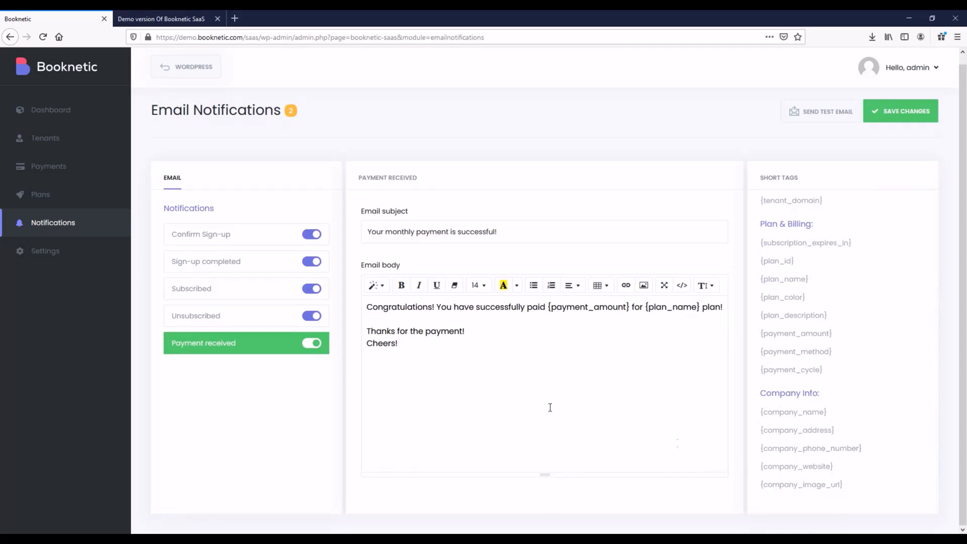
left_click(263, 240)
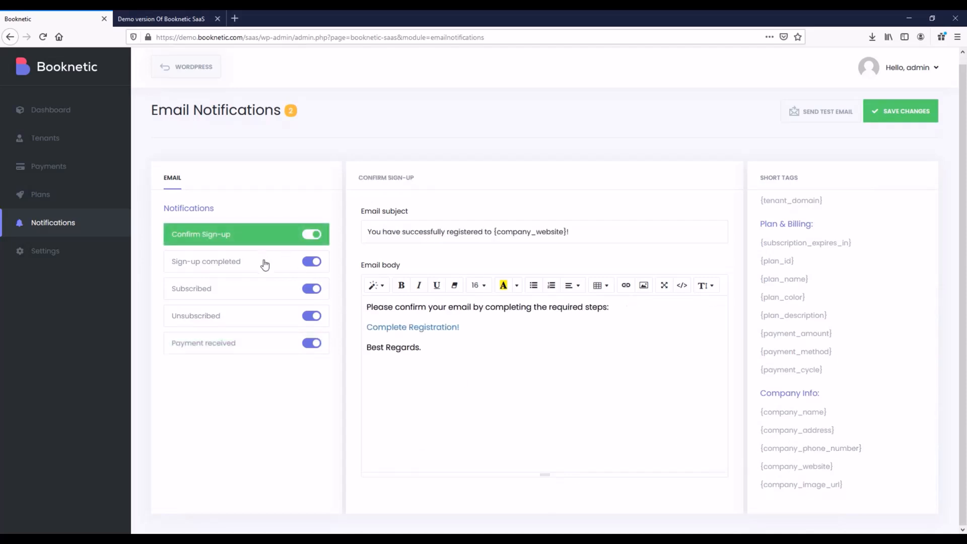
left_click(316, 238)
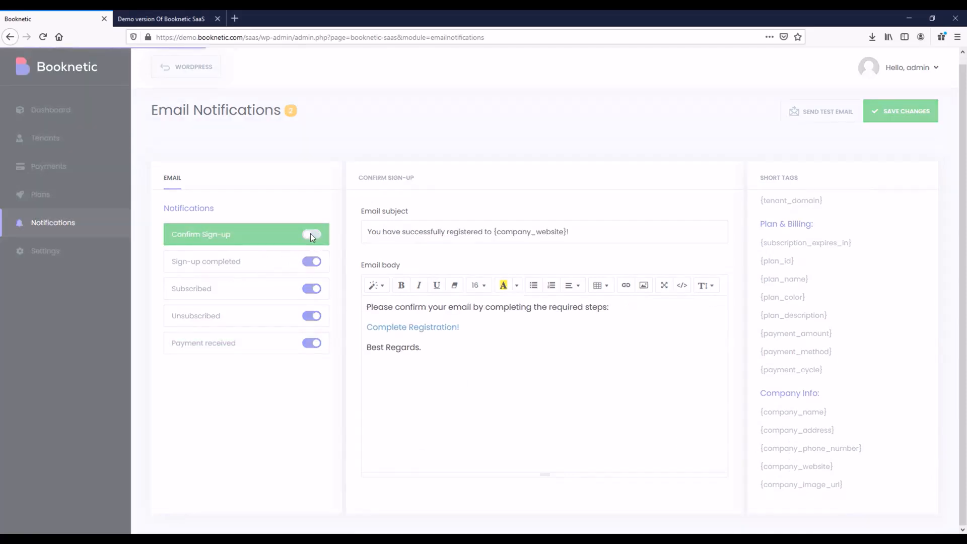
left_click(311, 236)
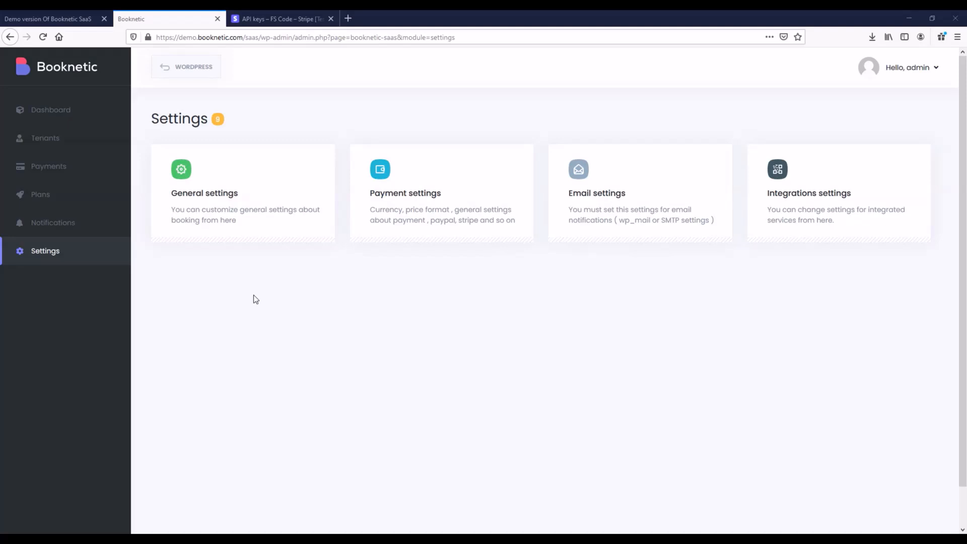
Check General settings, toggling Google reCAPTCHA on and back off, then open payment general settings.
left_click(279, 211)
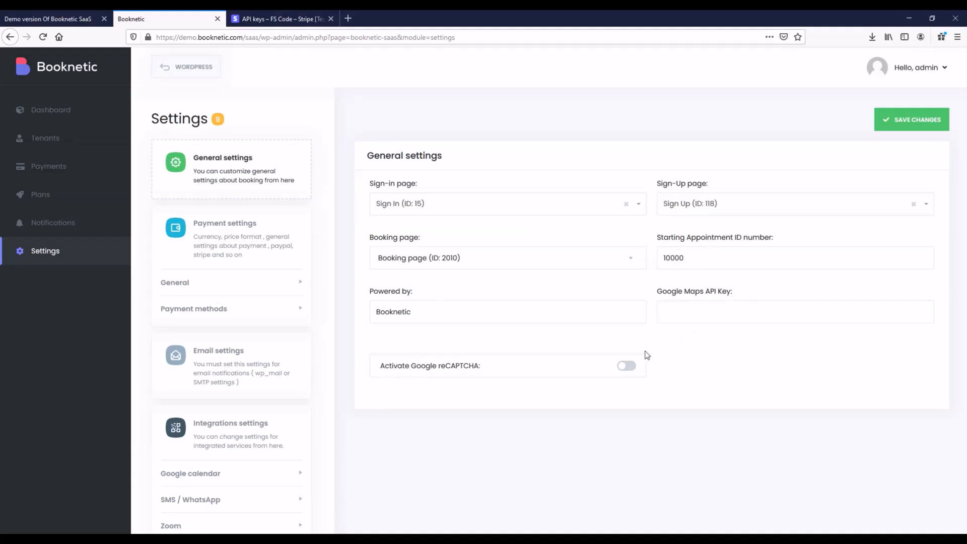
left_click(628, 374)
left_click(828, 373)
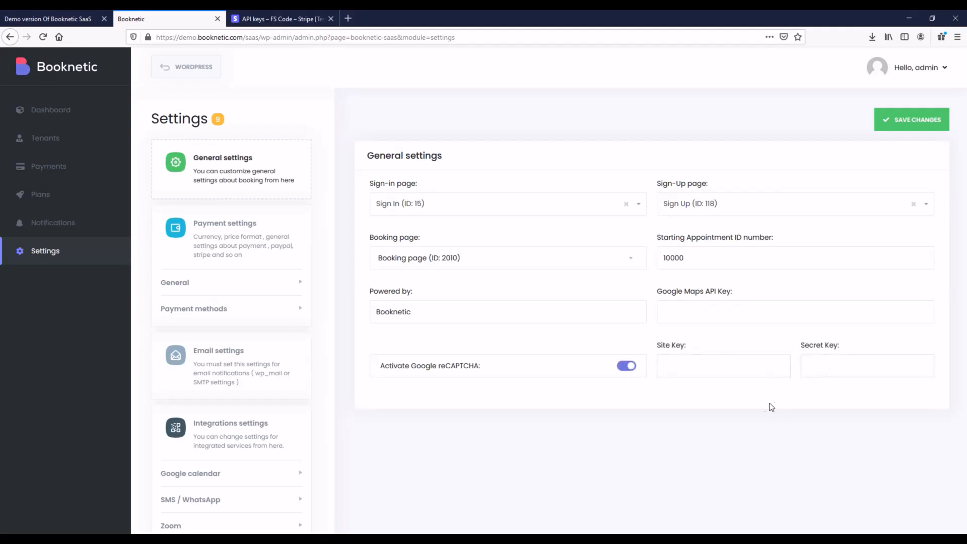
left_click(636, 367)
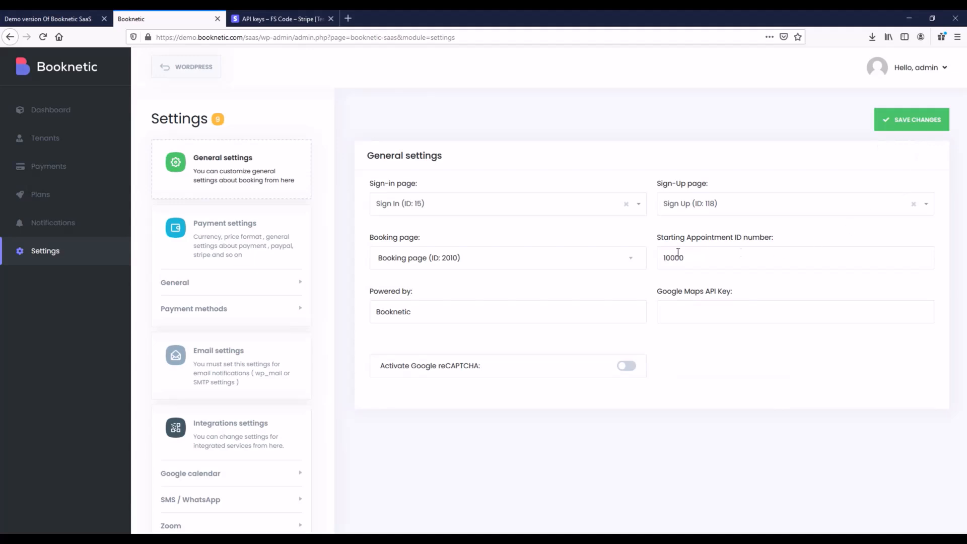
left_click(224, 246)
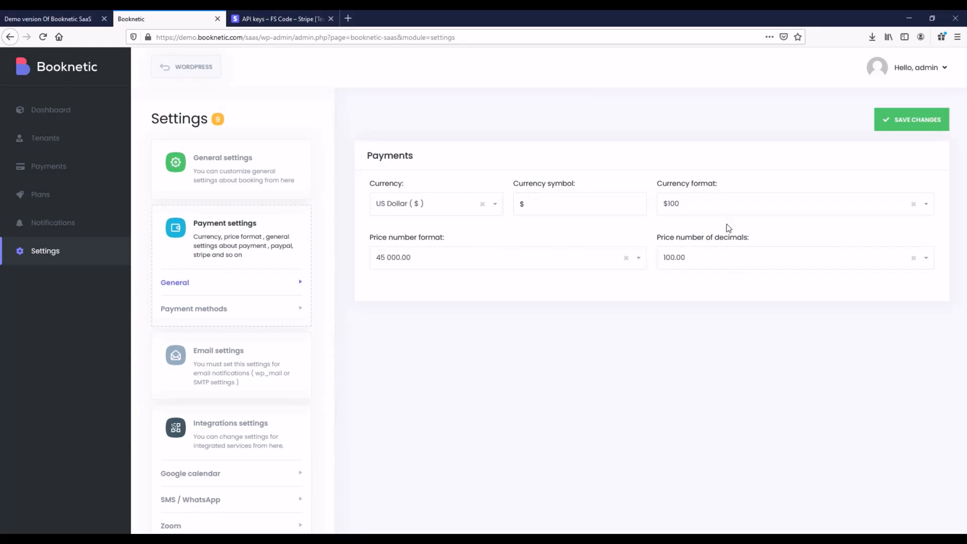
Review the price number format options and keep price decimals at 100.00.
left_click(462, 262)
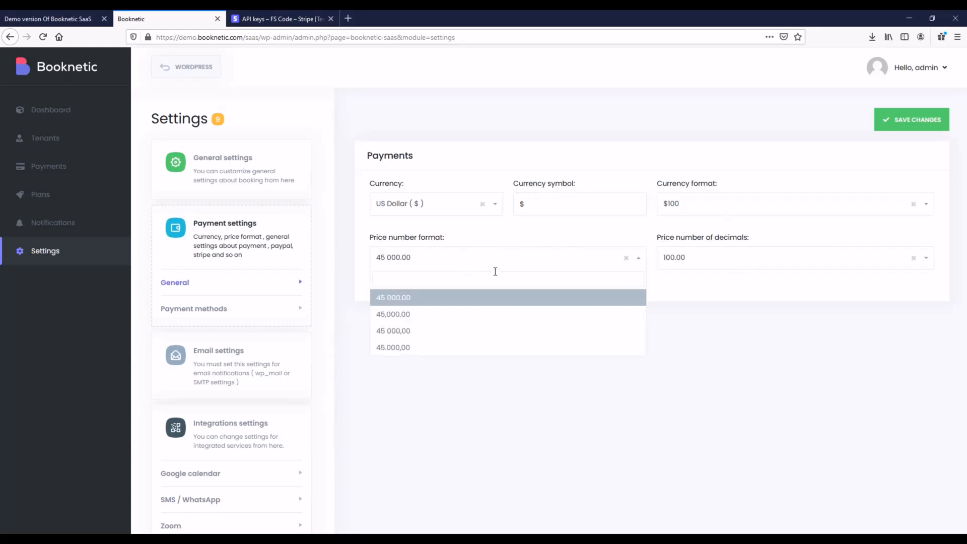
left_click(738, 266)
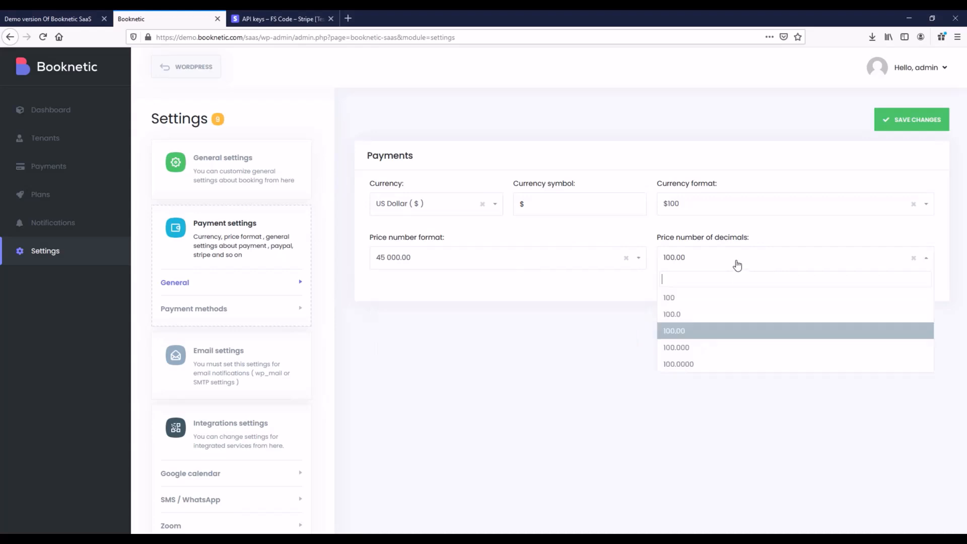
left_click(688, 415)
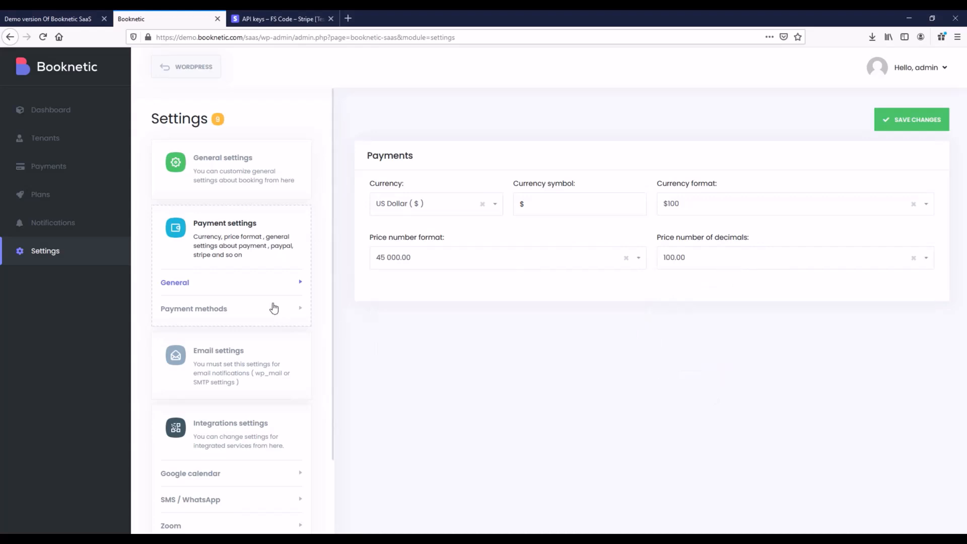
In payment methods, keep Stripe first and enabled with PayPal off, showing Stripe's key fields.
left_click(189, 312)
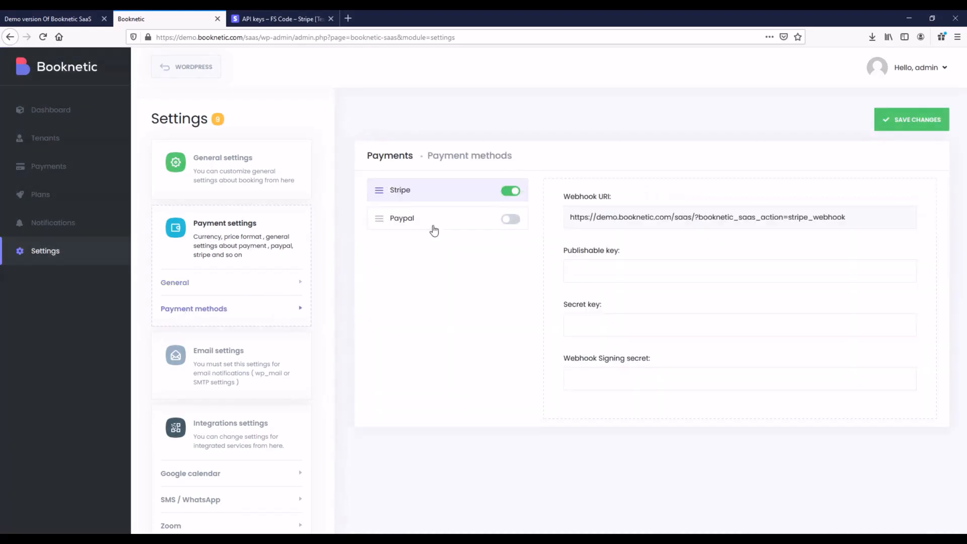
left_click(471, 227)
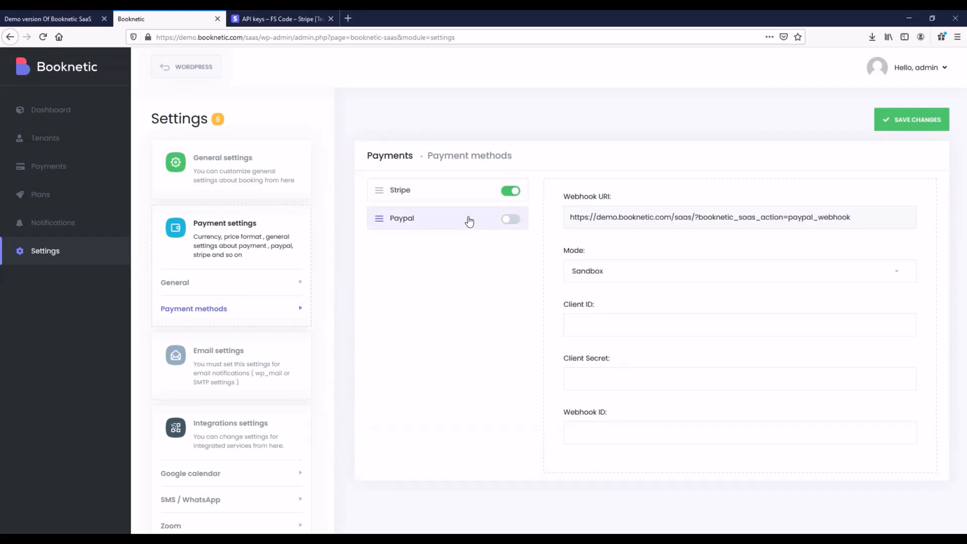
left_click(442, 191)
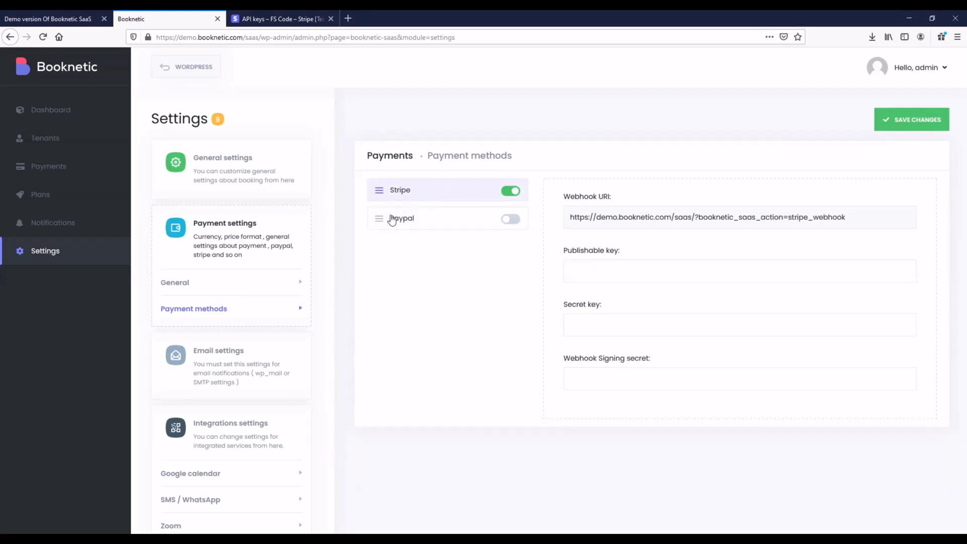
mouse_move(378, 190)
left_mouse_down()
mouse_move(382, 217)
mouse_move(380, 192)
left_mouse_up()
left_click(511, 220)
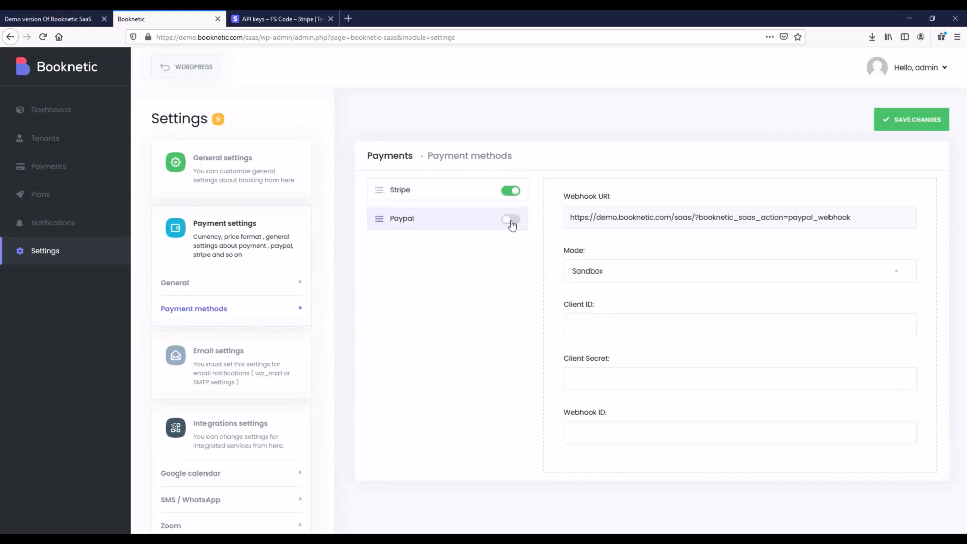
left_click(512, 221)
left_click(469, 197)
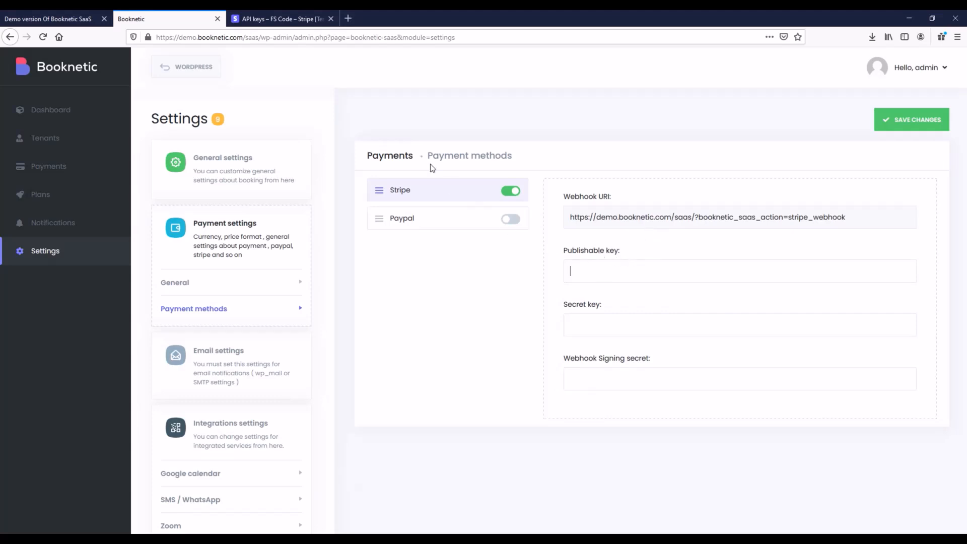
left_click(285, 19)
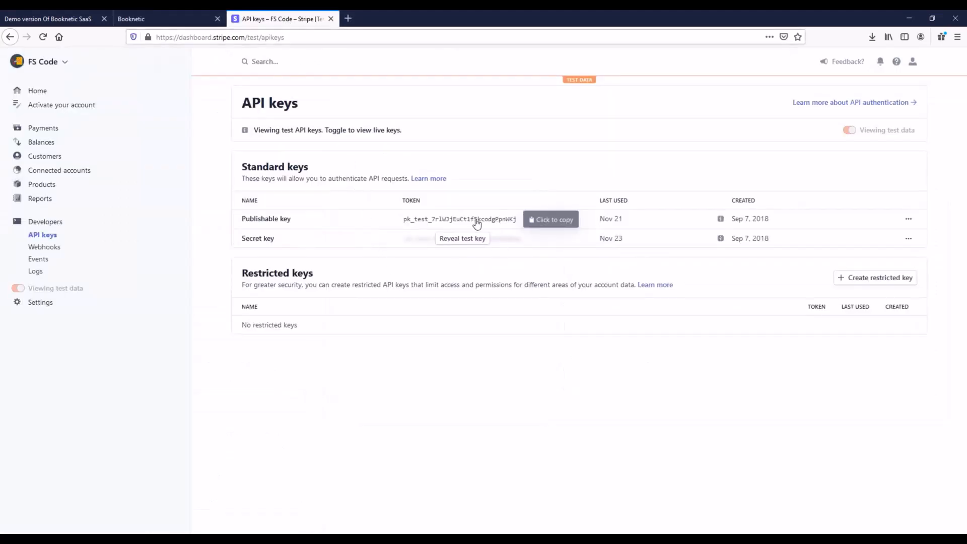
Copy Stripe's publishable test key into Booknetic's Publishable key field.
left_click(459, 220)
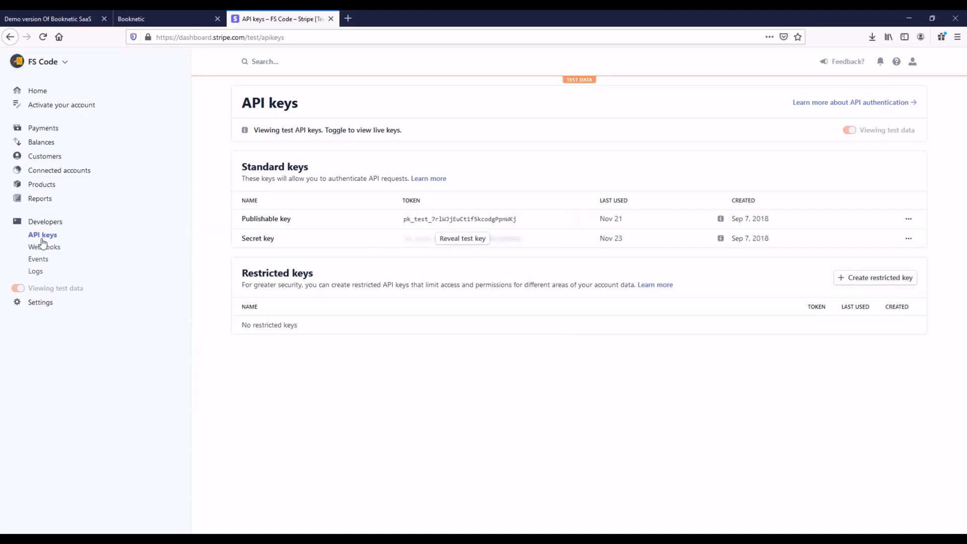
left_click(151, 19)
right_click(615, 270)
left_click(653, 322)
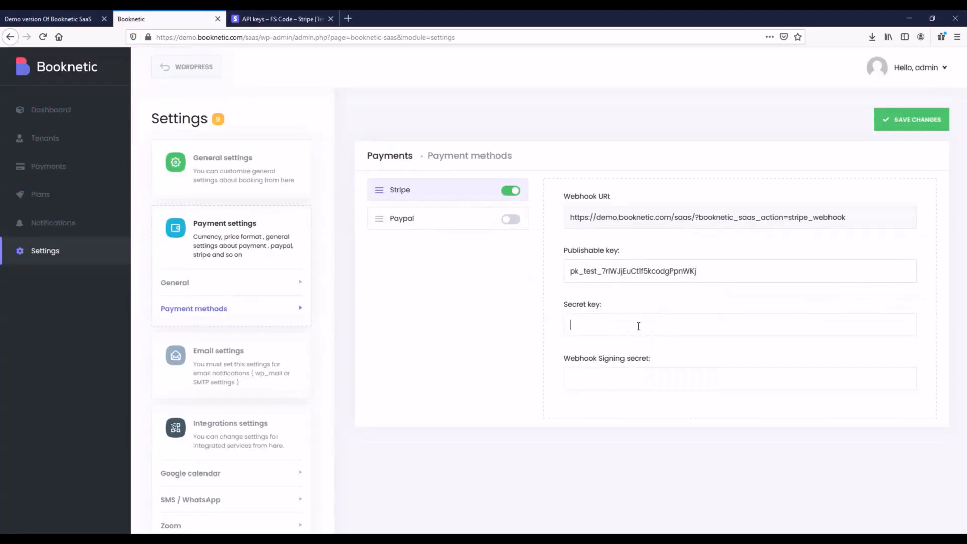
Reveal and copy Stripe's secret test key into Booknetic's Secret key field, then open Stripe Webhooks.
key("ctrl+Tab")
left_click(461, 239)
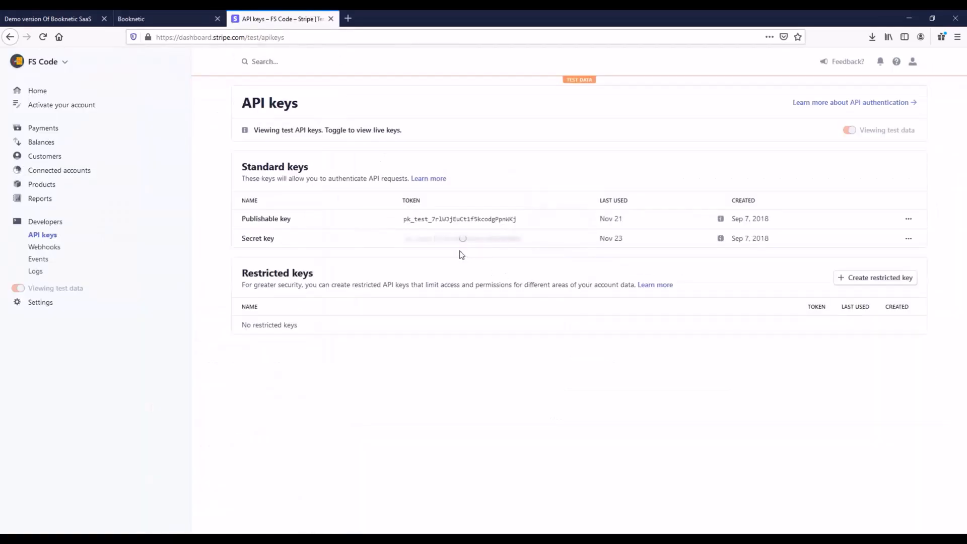
left_click(455, 241)
left_click(168, 15)
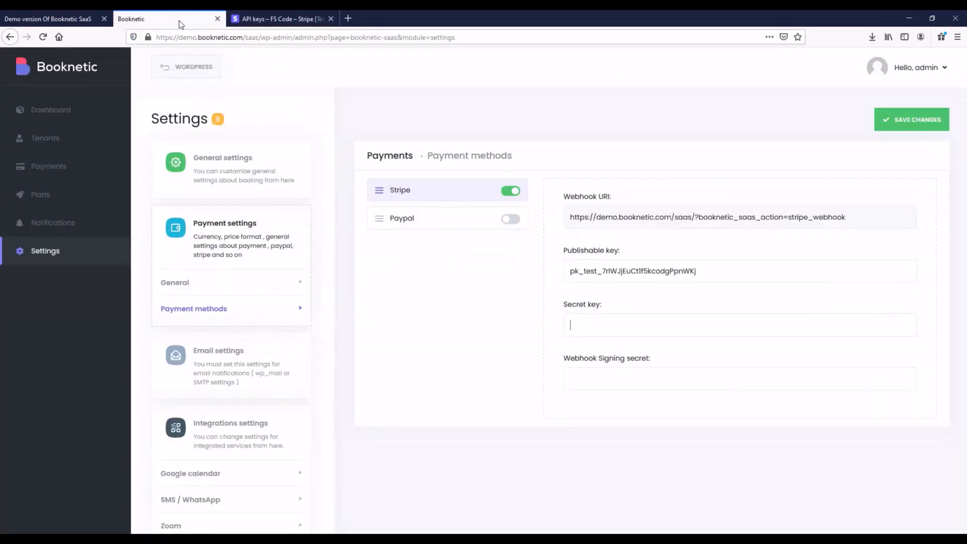
key("ctrl+v")
left_click_drag(565, 358, 669, 367)
left_click(670, 367)
key("ctrl+Tab")
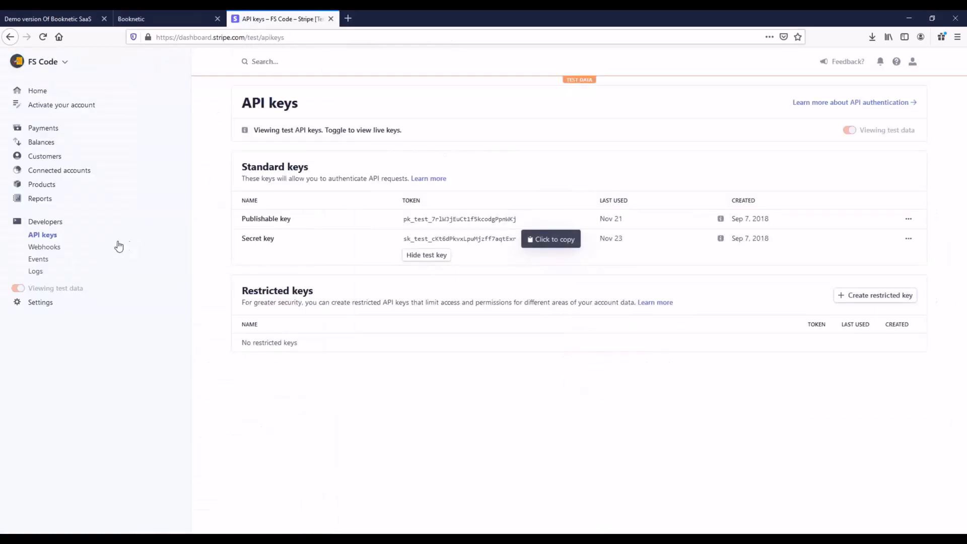
left_click(54, 247)
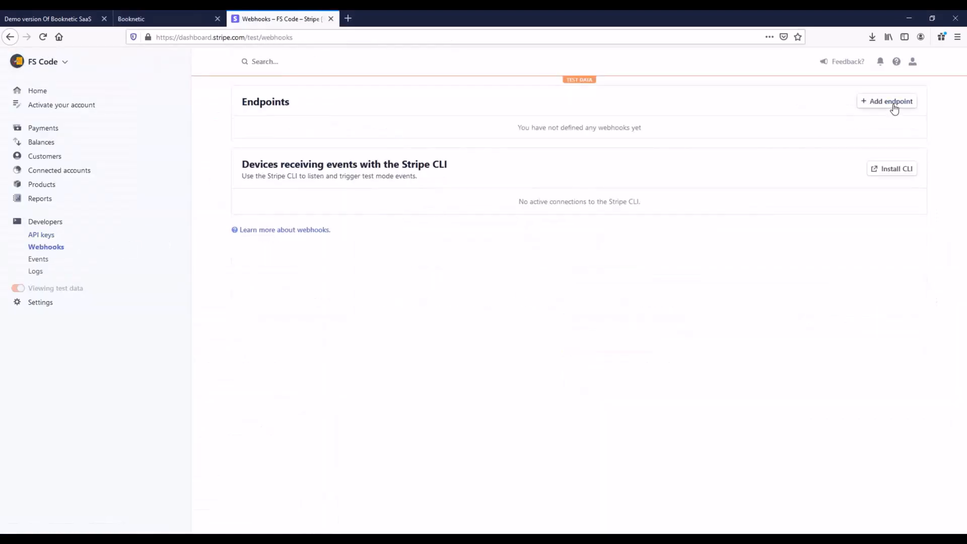
Start a new Stripe webhook endpoint using Booknetic's Stripe Webhook URI, described as 'Booknetic Webhook'.
left_click(894, 111)
key("ctrl+shift+Tab")
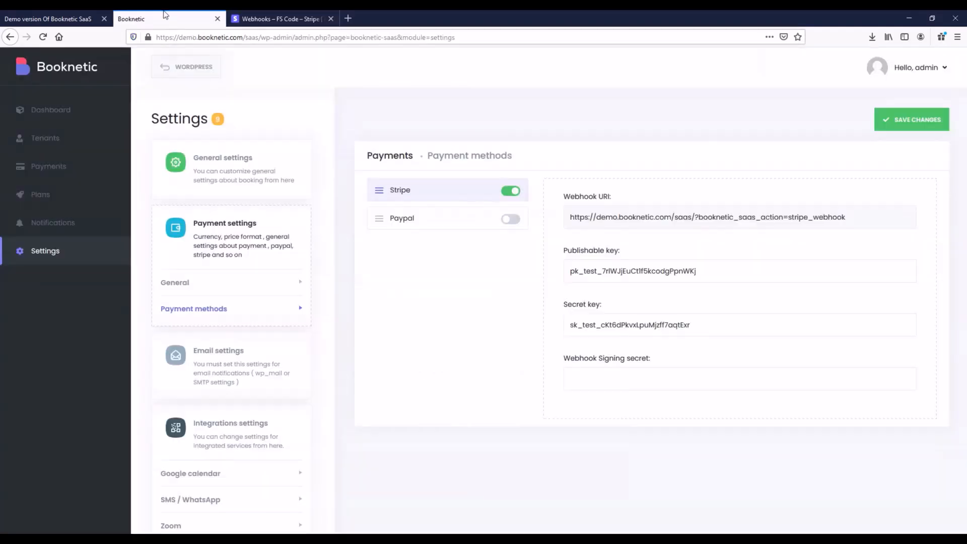
left_click_drag(574, 217, 854, 216)
key("ctrl+c")
key("ctrl+Tab")
left_click(386, 128)
key("ctrl+v")
left_click(403, 195)
type("Booknetic")
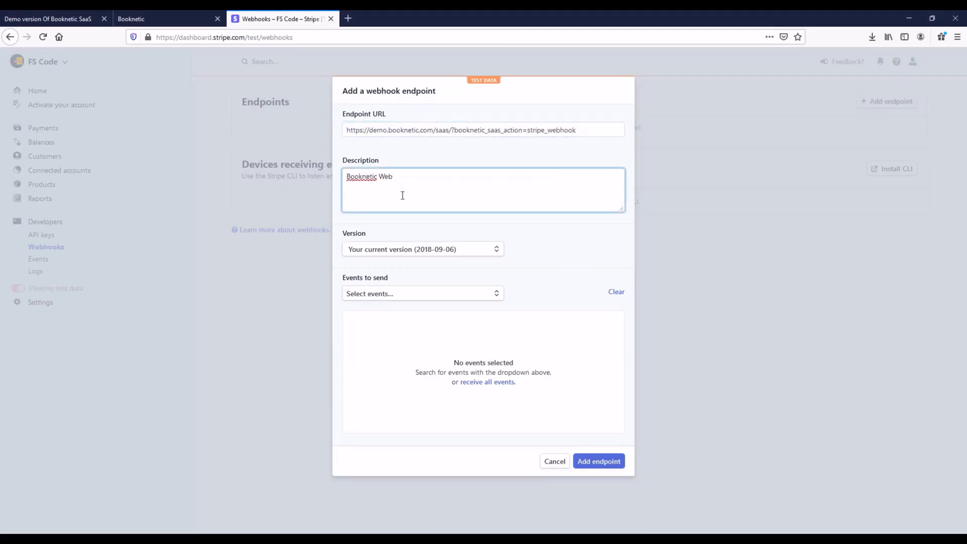
Pick API version 2020-08-27, select invoice.paid and customer.subscription.deleted events, and create the endpoint.
left_click(416, 252)
left_click(378, 279)
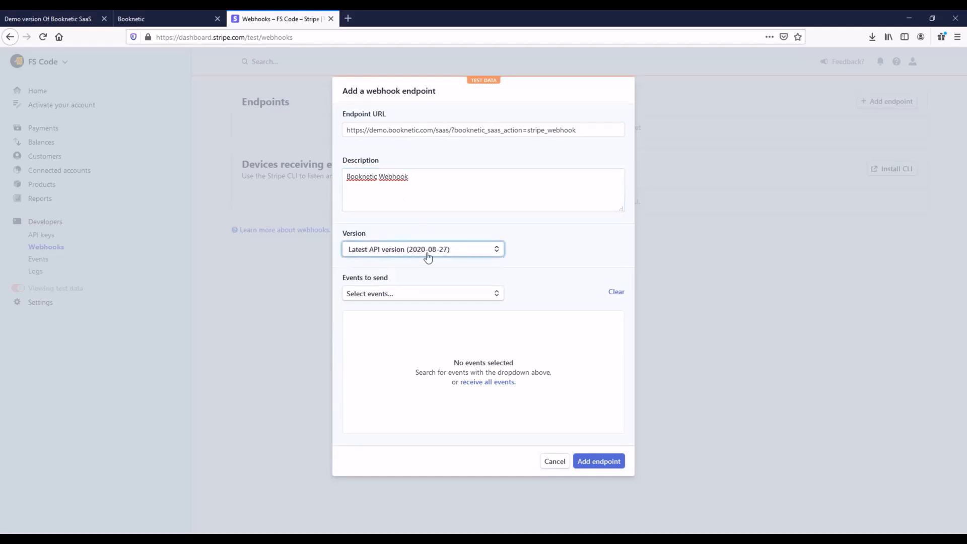
left_click(377, 294)
type("invoi")
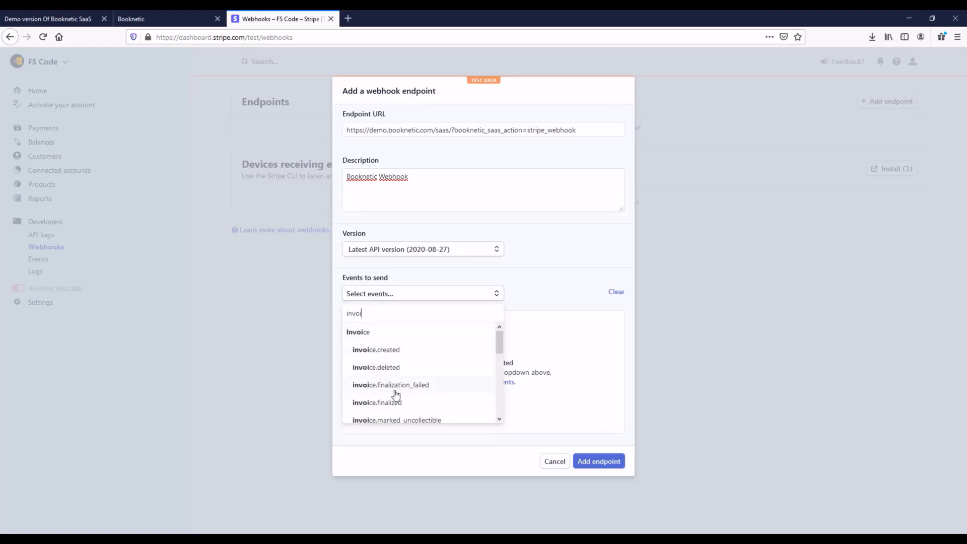
scroll(402, 399, "down", 3)
left_click(395, 352)
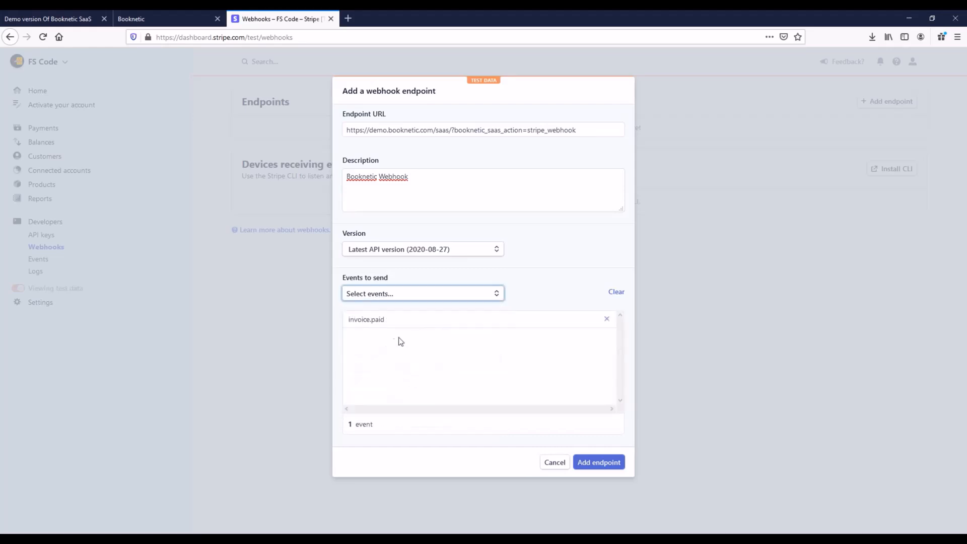
left_click(383, 301)
type("cu")
key("ctrl+a")
type("c")
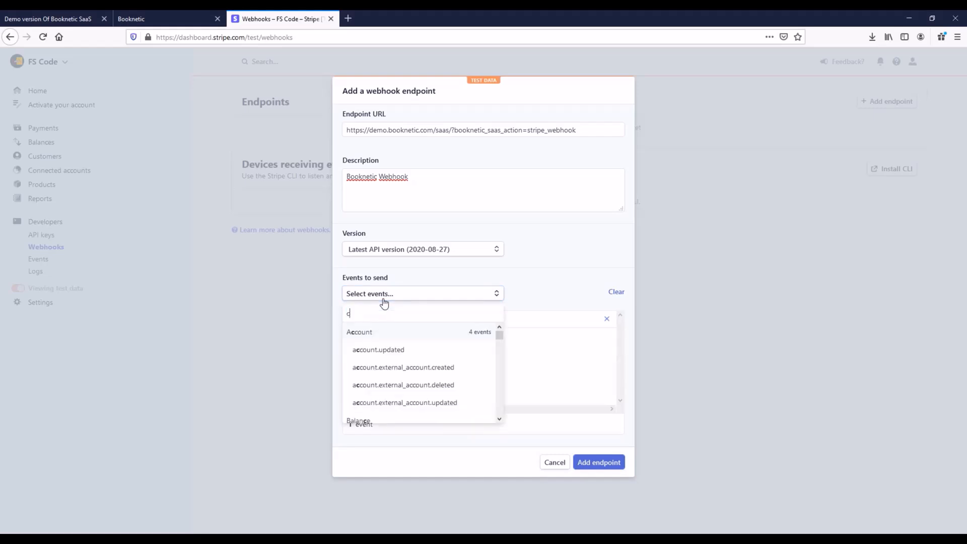
type("ustomer.sub")
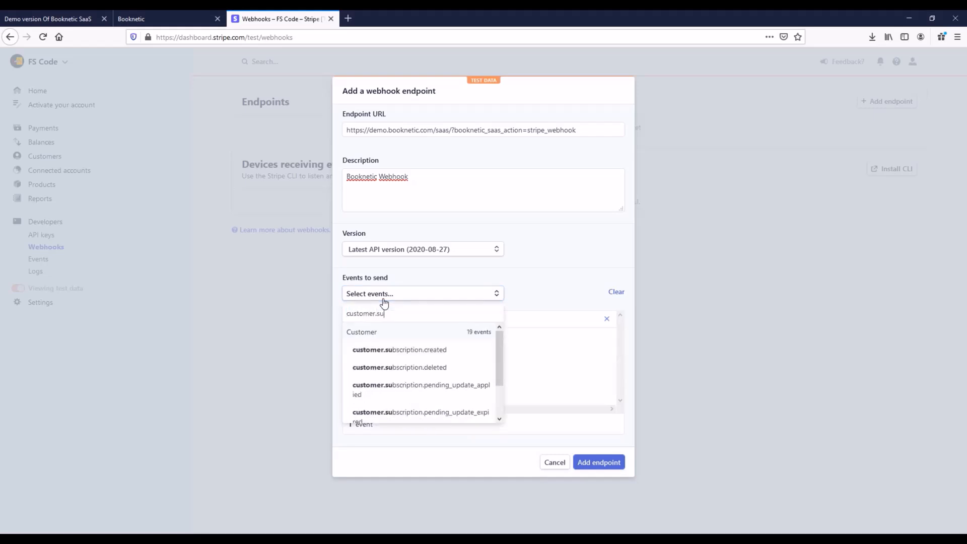
left_click(406, 368)
left_click(445, 376)
left_click(599, 464)
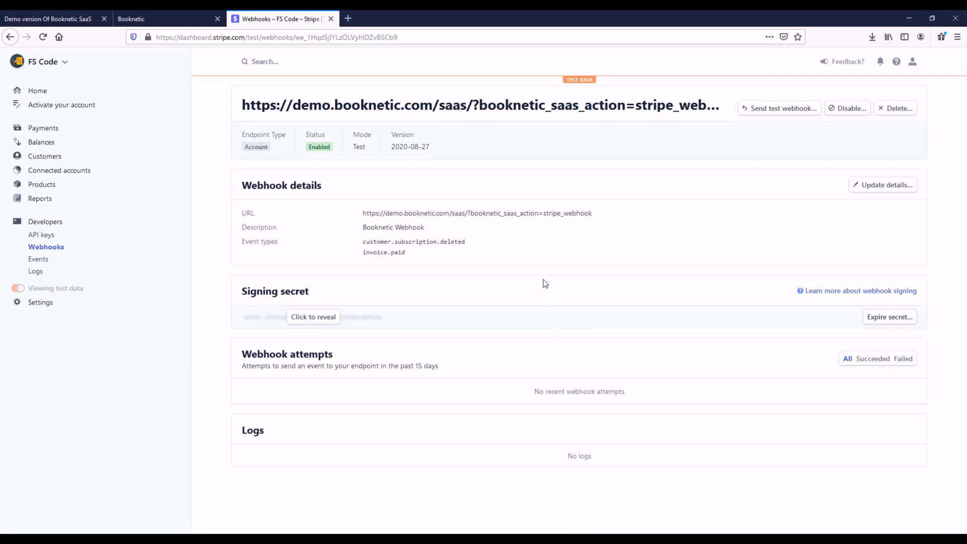
Paste the Stripe webhook signing secret into Booknetic's Webhook Signing secret field and save the settings.
left_click_drag(240, 292, 311, 294)
left_click(313, 319)
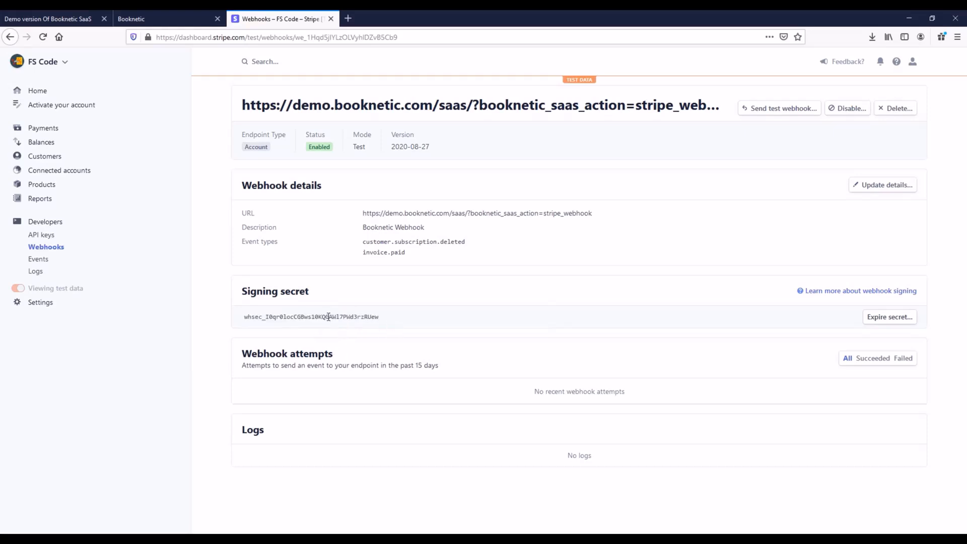
double_click(328, 317)
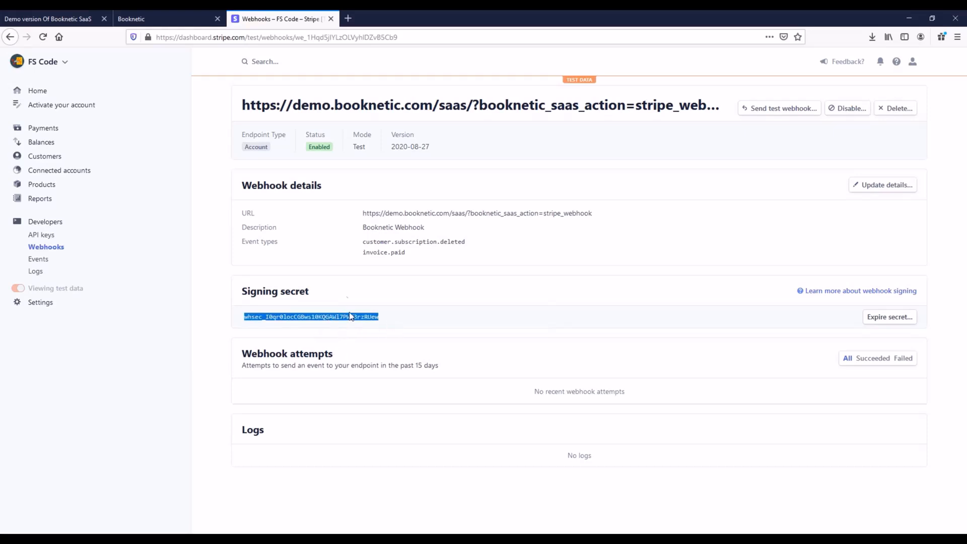
left_click(178, 19)
left_click(682, 373)
key("ctrl+v")
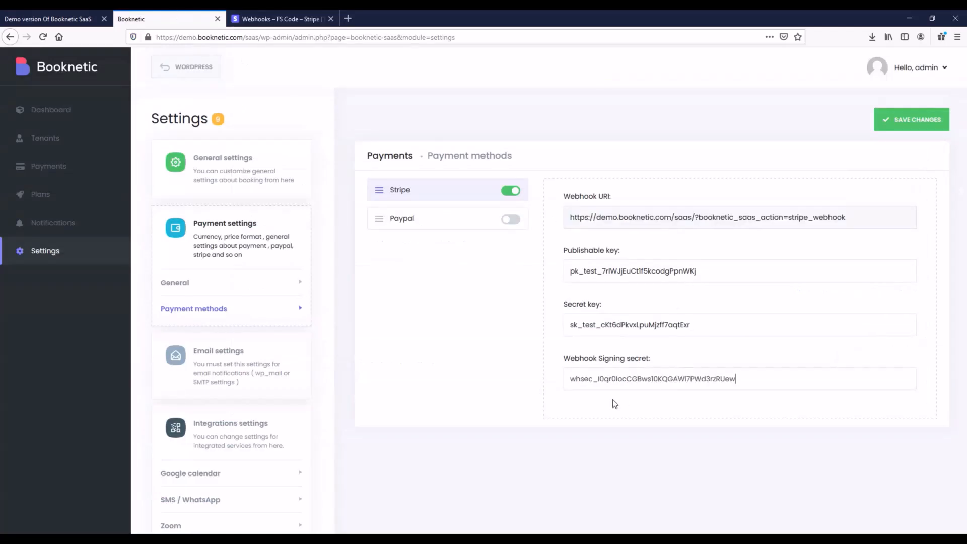
left_click(909, 129)
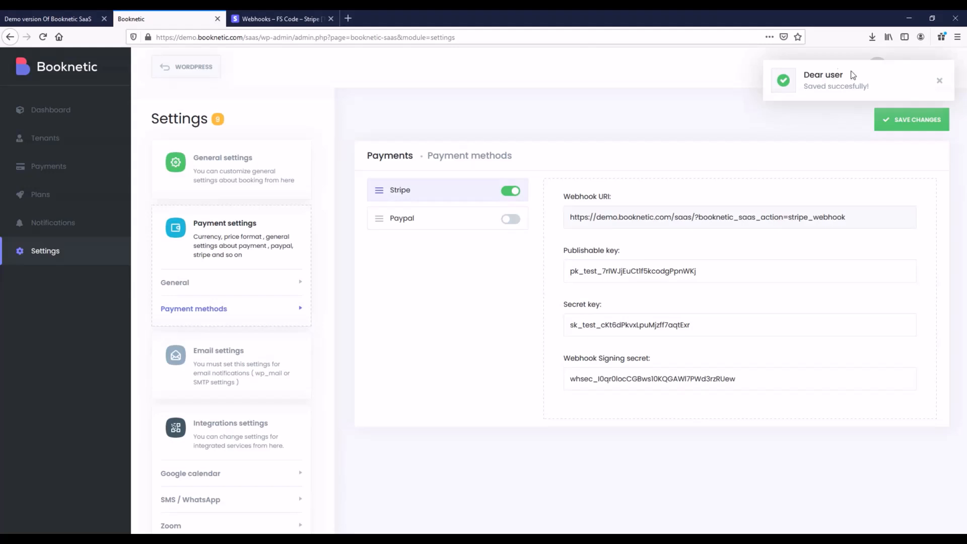
left_click(940, 81)
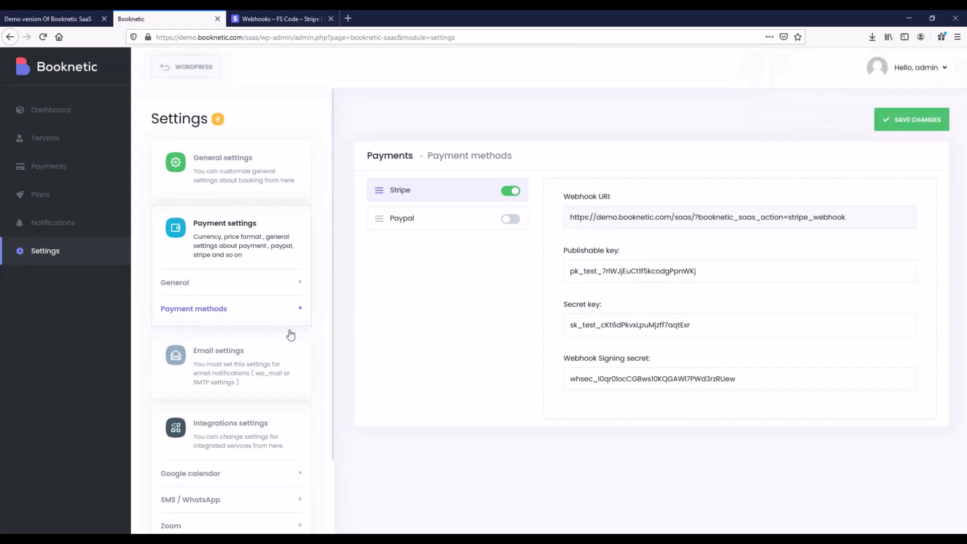
left_click(252, 364)
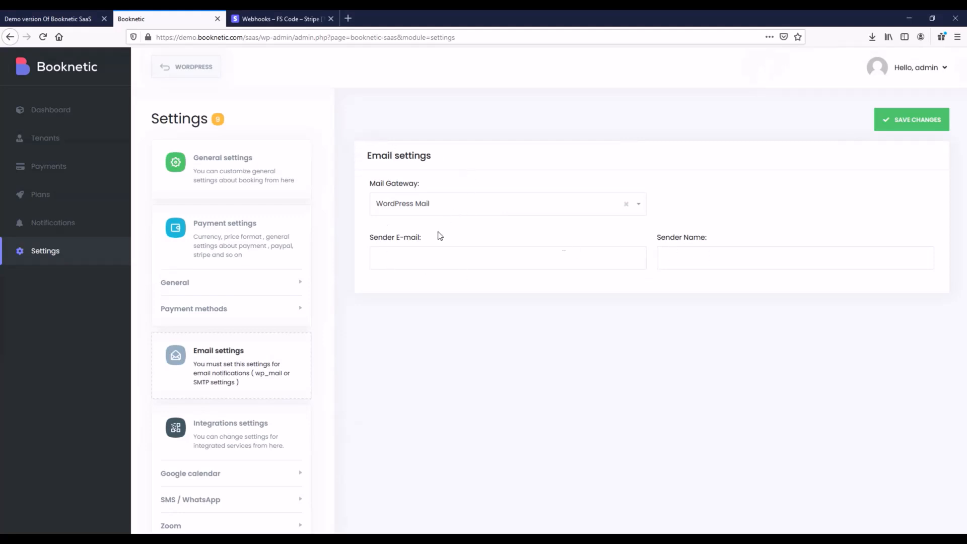
Change the Mail Gateway from WordPress Mail to SMTP so hostname, port, username and password fields appear.
left_click(418, 207)
left_click(414, 227)
left_click(395, 207)
left_click(395, 240)
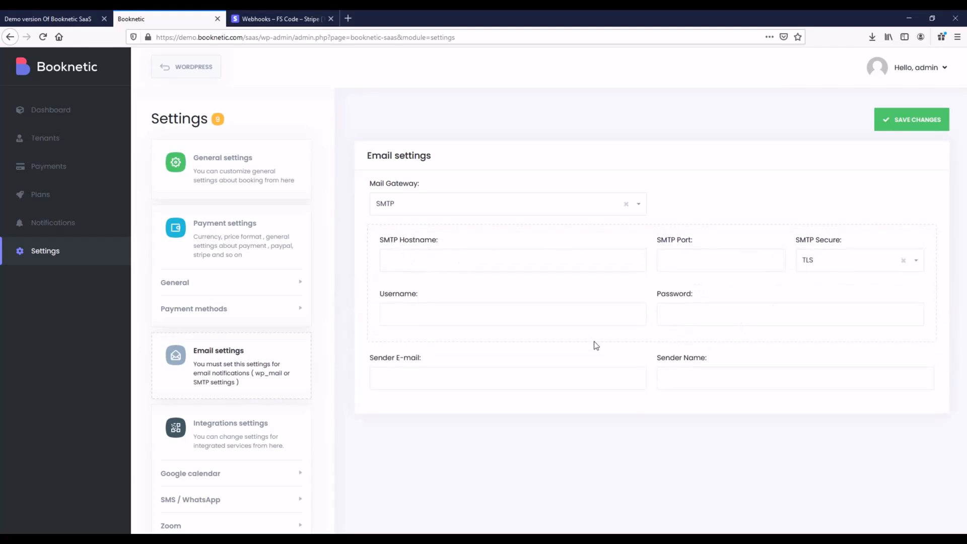
left_click_drag(365, 358, 484, 361)
left_click_drag(707, 360, 662, 355)
left_click(662, 355)
scroll(234, 353, "down", 3)
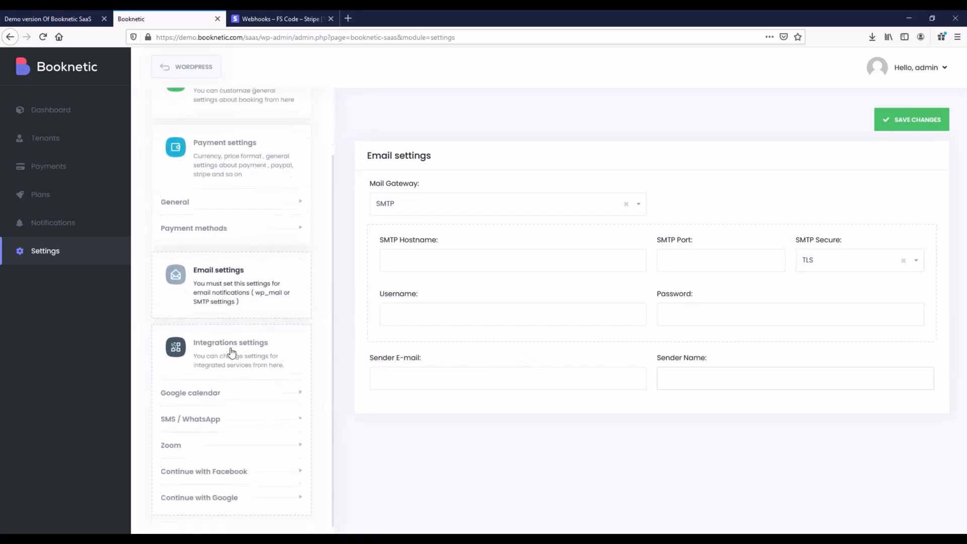
Enable the Google Calendar integration with Live sync as the busy-slot sync method.
left_click(209, 387)
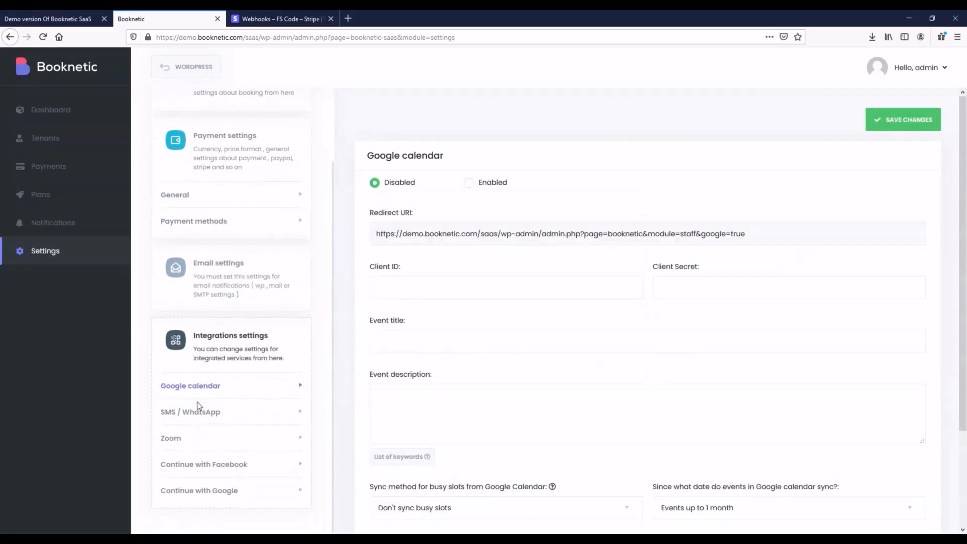
left_click(473, 191)
scroll(426, 244, "down", 2)
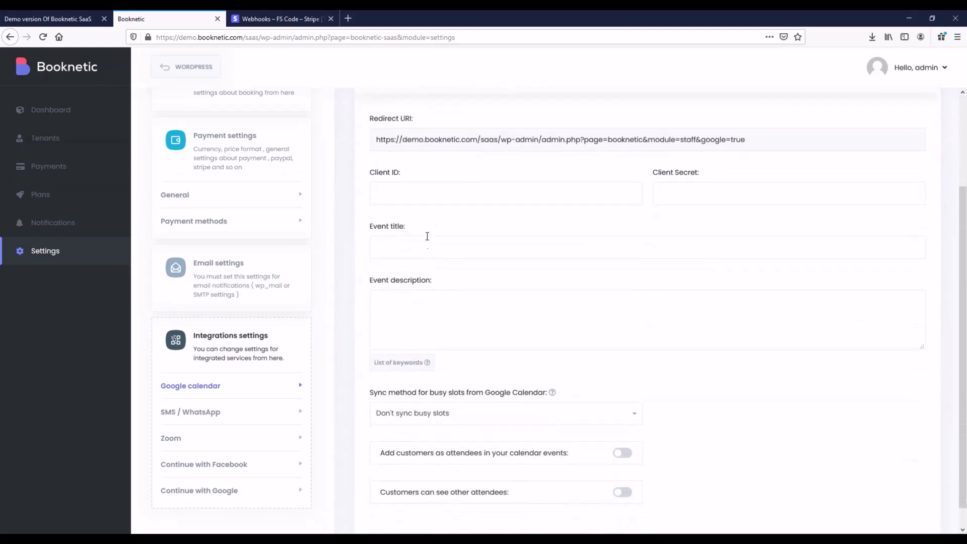
scroll(625, 242, "down", 1)
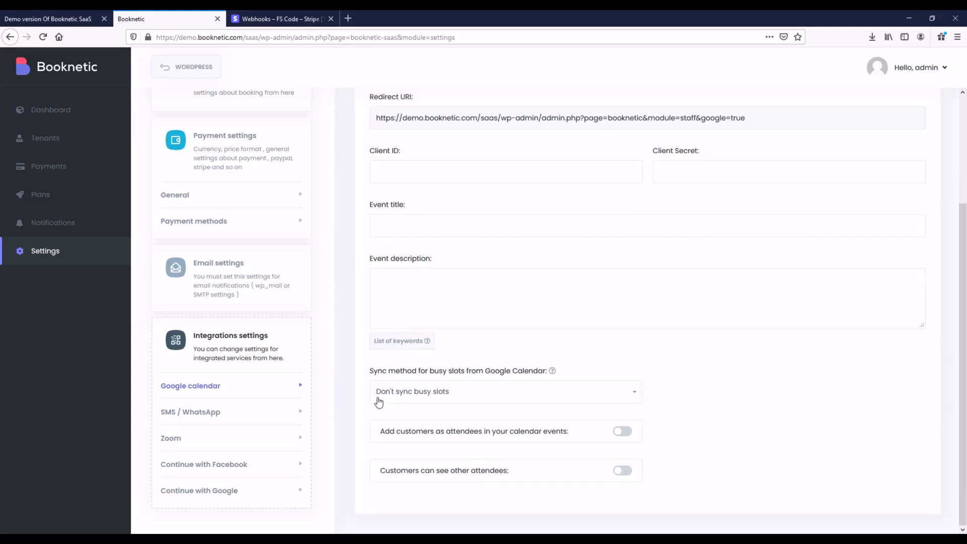
left_click(394, 396)
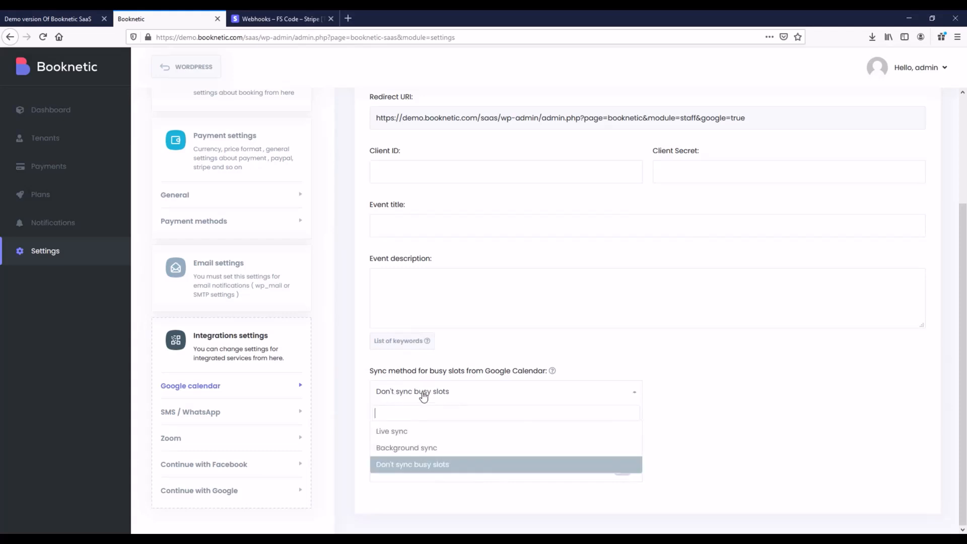
left_click(406, 438)
left_click_drag(369, 375, 434, 373)
left_click(374, 432)
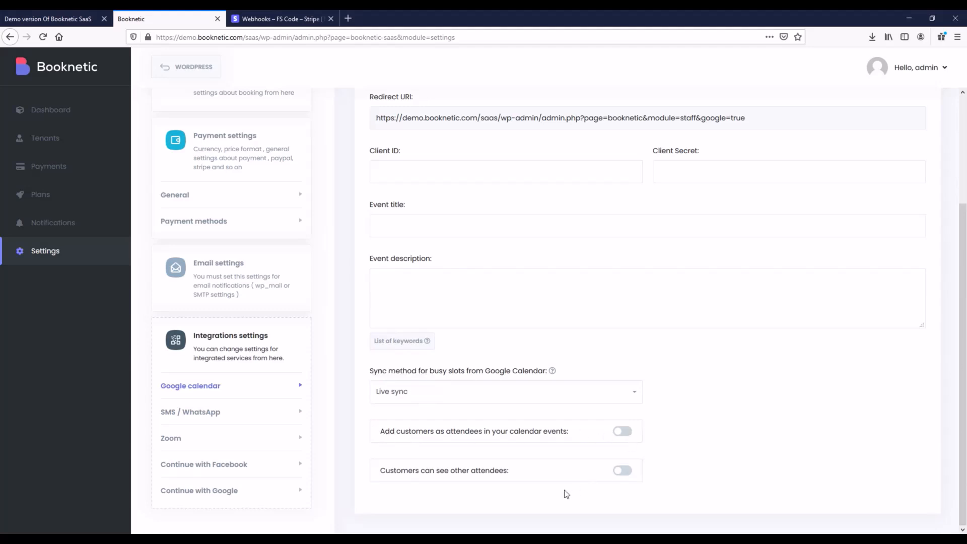
Check the SMS/WhatsApp settings, then enable the Zoom, Continue with Facebook and Continue with Google integrations.
left_click(196, 414)
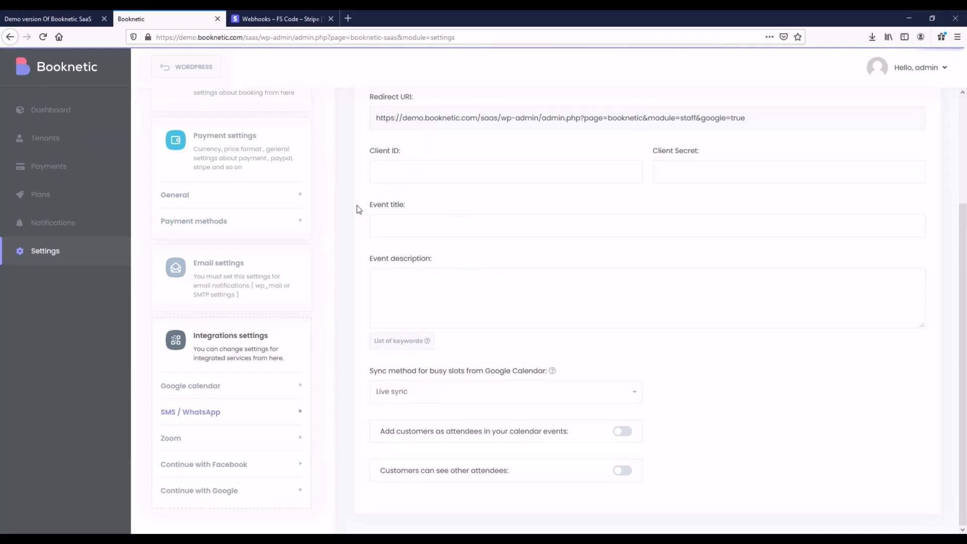
left_click(383, 204)
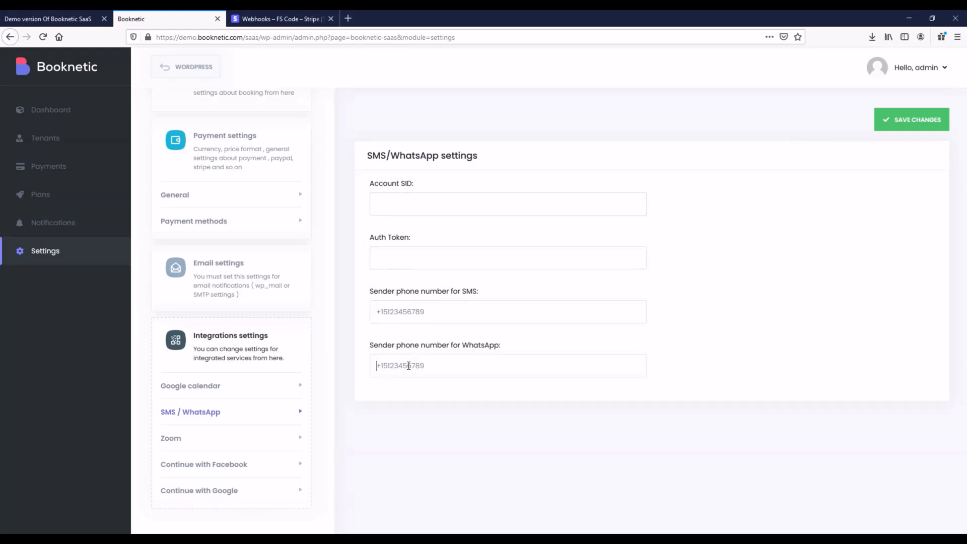
left_click(187, 438)
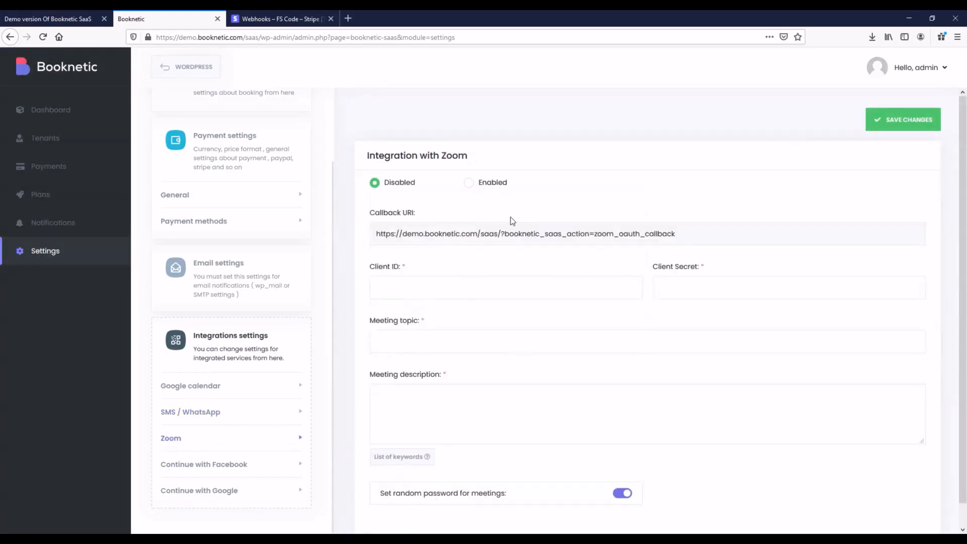
left_click(472, 190)
scroll(474, 257, "down", 1)
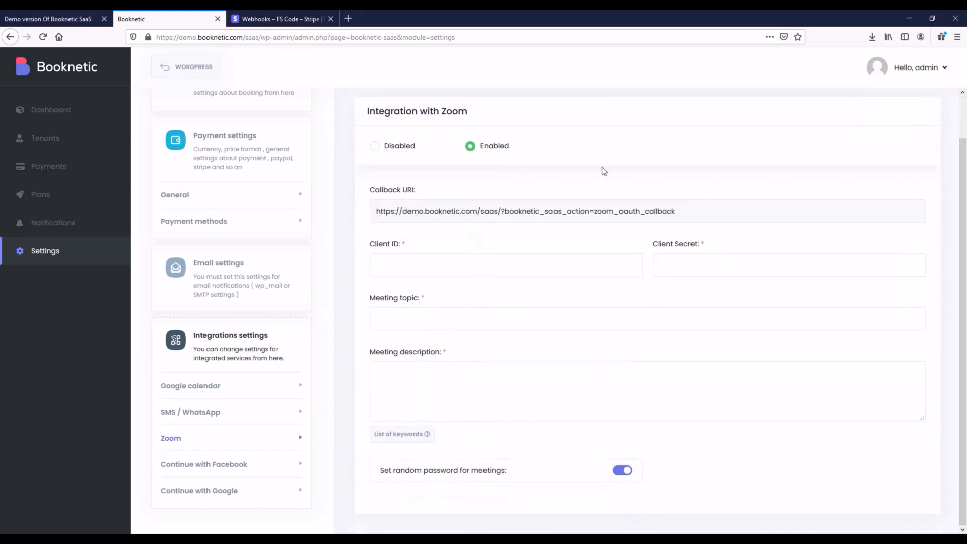
left_click(237, 471)
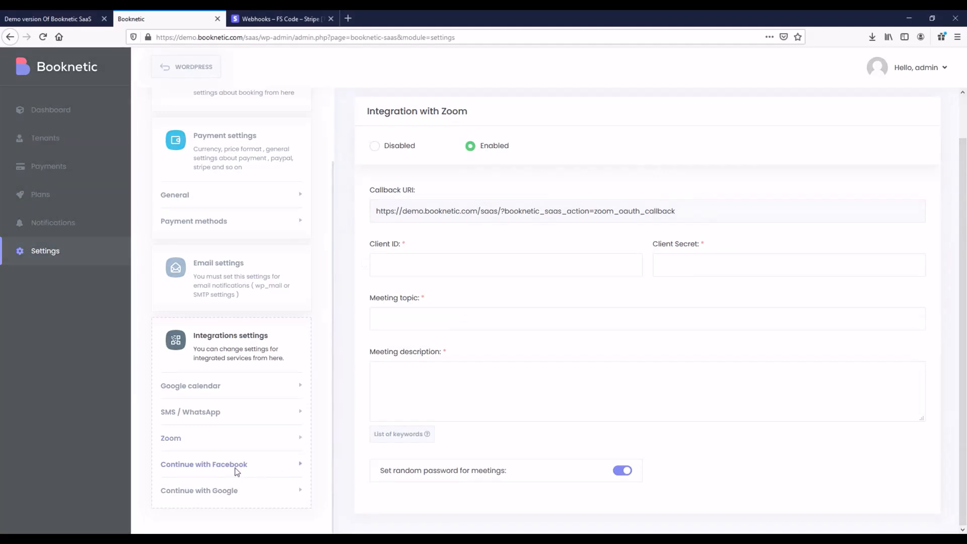
left_click(488, 191)
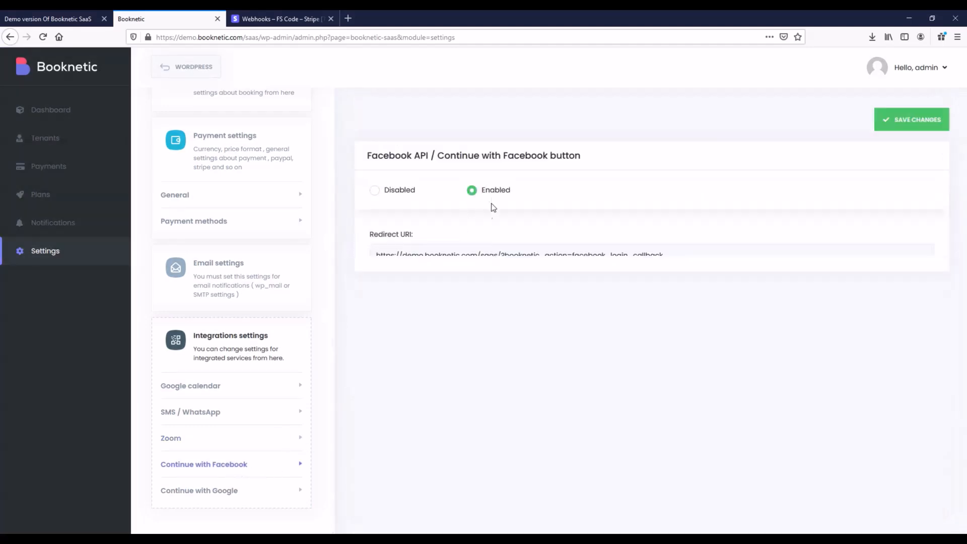
left_click(210, 496)
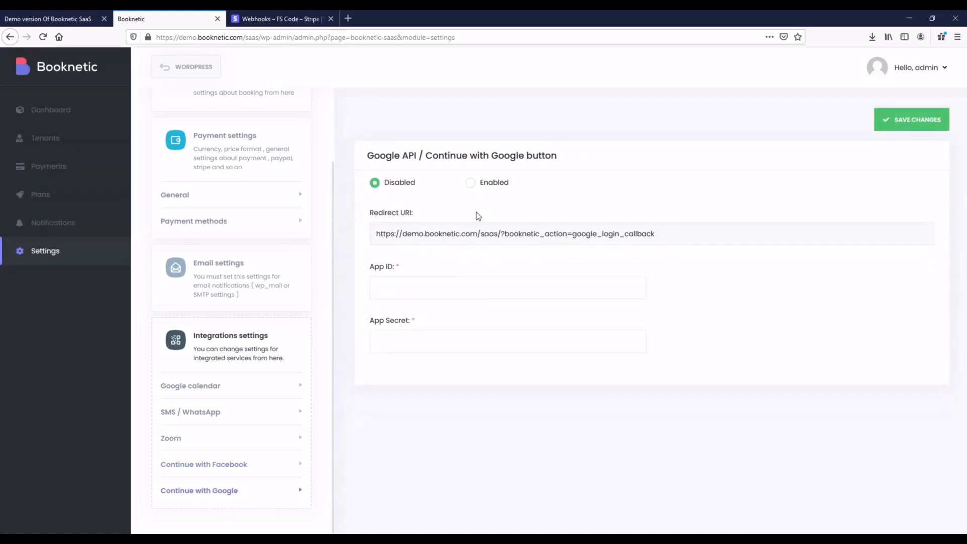
left_click(495, 195)
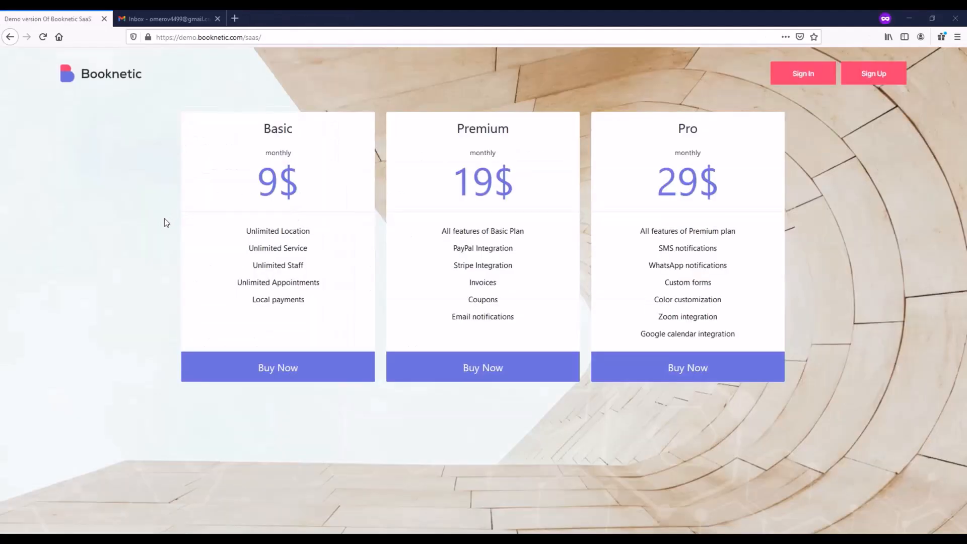
Submit the Sign Up form with a full name, e-mail and password, then check the Gmail inbox.
left_click(885, 81)
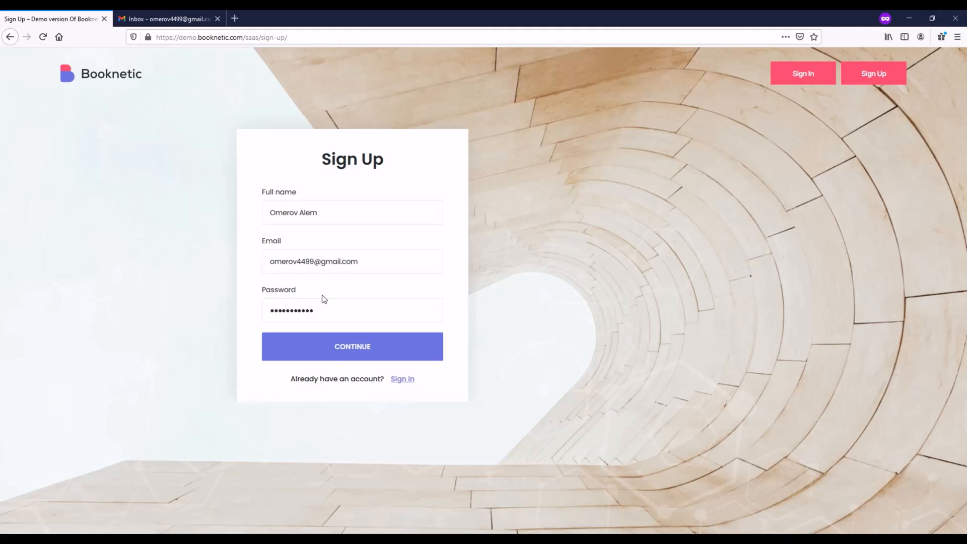
left_click(355, 354)
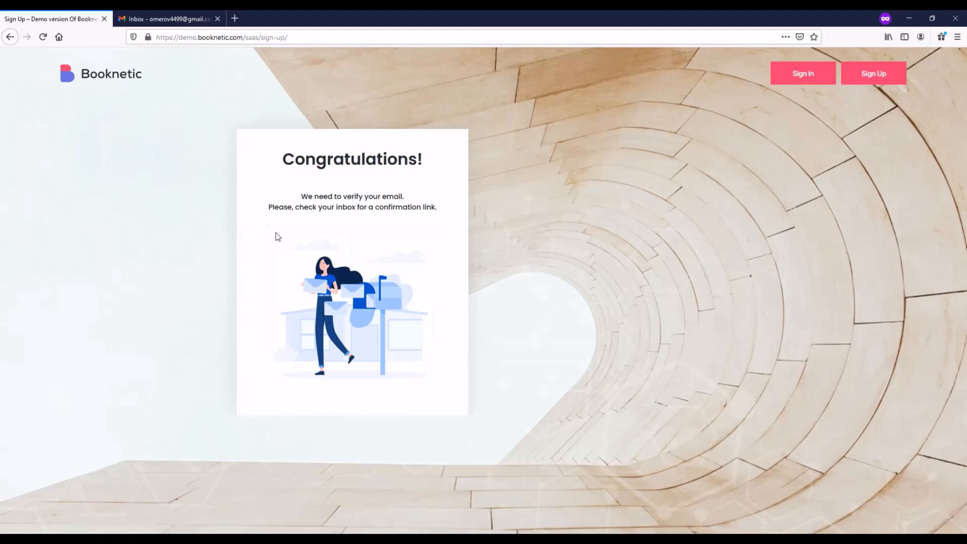
left_click(149, 15)
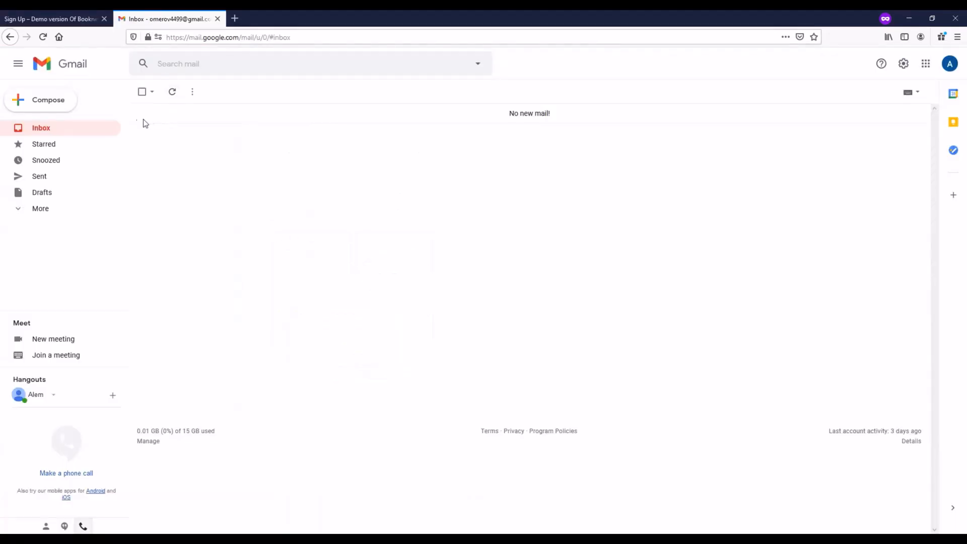
Refresh Gmail, open the Booknetic registration e-mail and follow its Complete Registration! link.
left_click(65, 129)
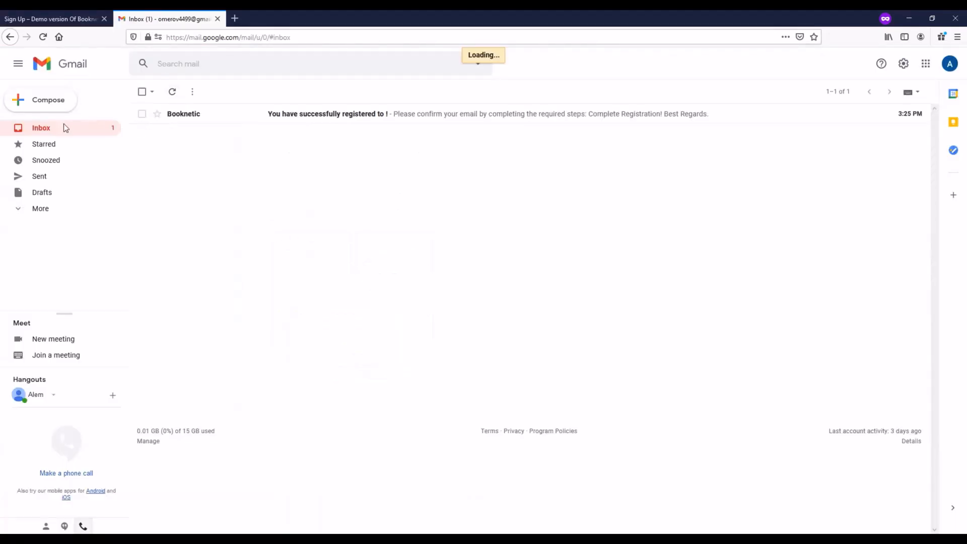
left_click(313, 121)
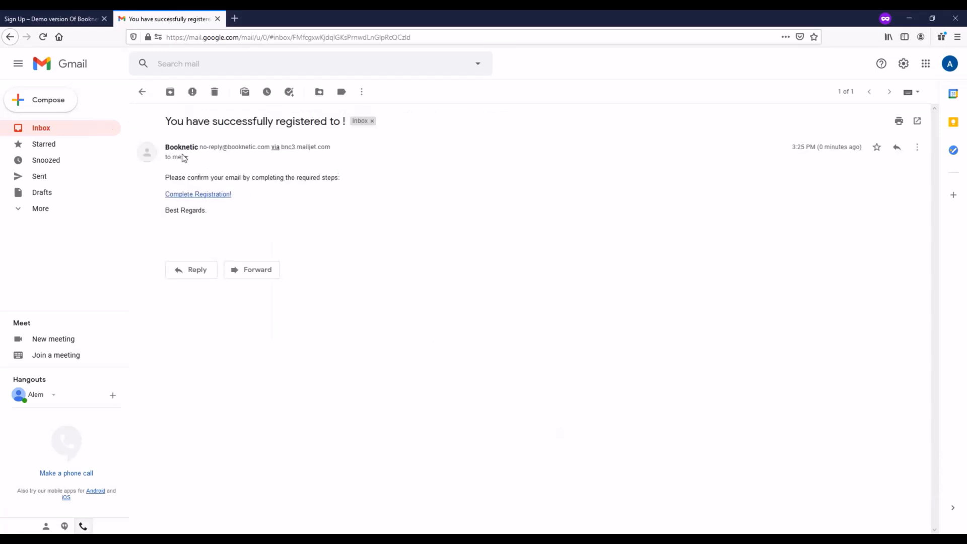
left_click(207, 196)
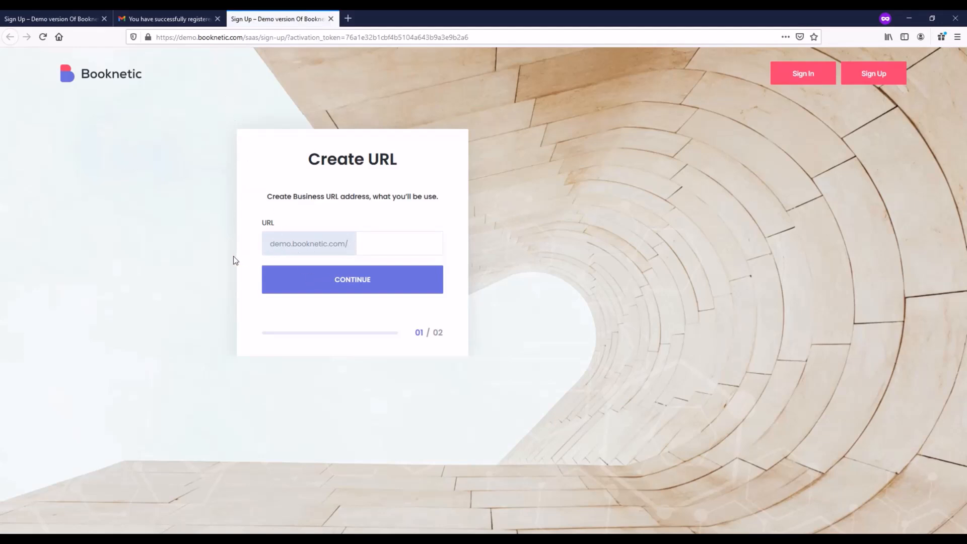
Enter the business URL, fill in the company name and address, complete registration and open the dashboard.
left_click(385, 240)
left_click(345, 284)
left_click(324, 282)
type("Omerov's Company")
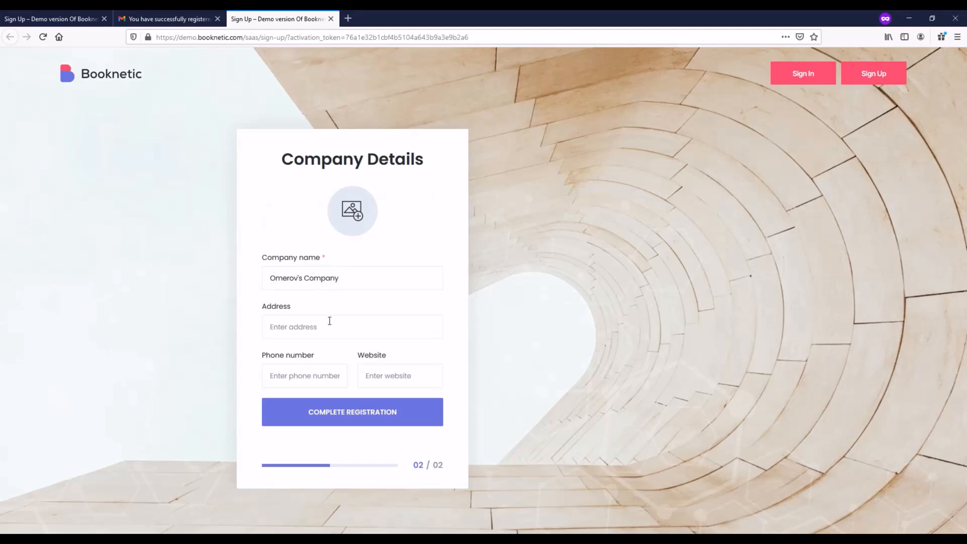
left_click(329, 321)
type("Omerov's street")
left_click(380, 422)
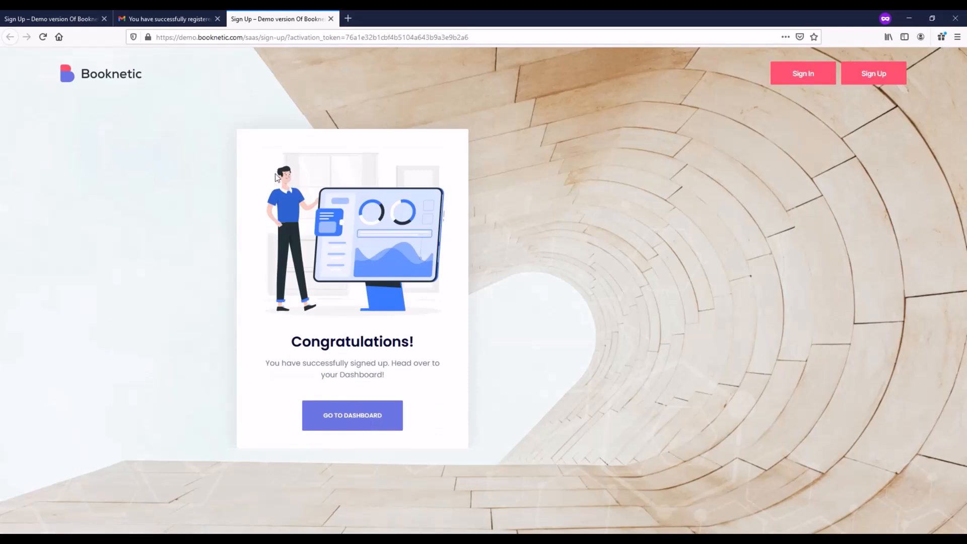
left_click(361, 421)
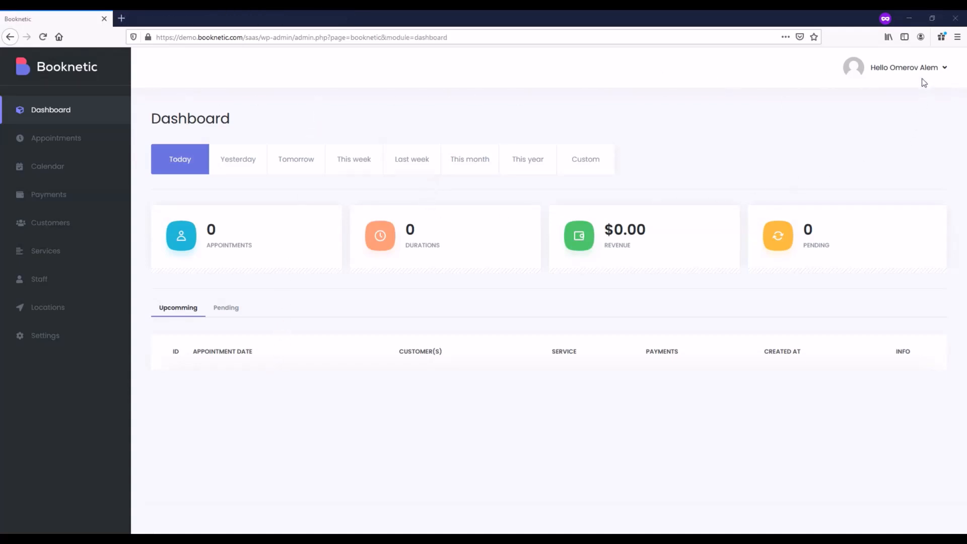
Open Share your page and preview the tenant's booking page link in a new tab.
left_click(918, 70)
left_click(916, 106)
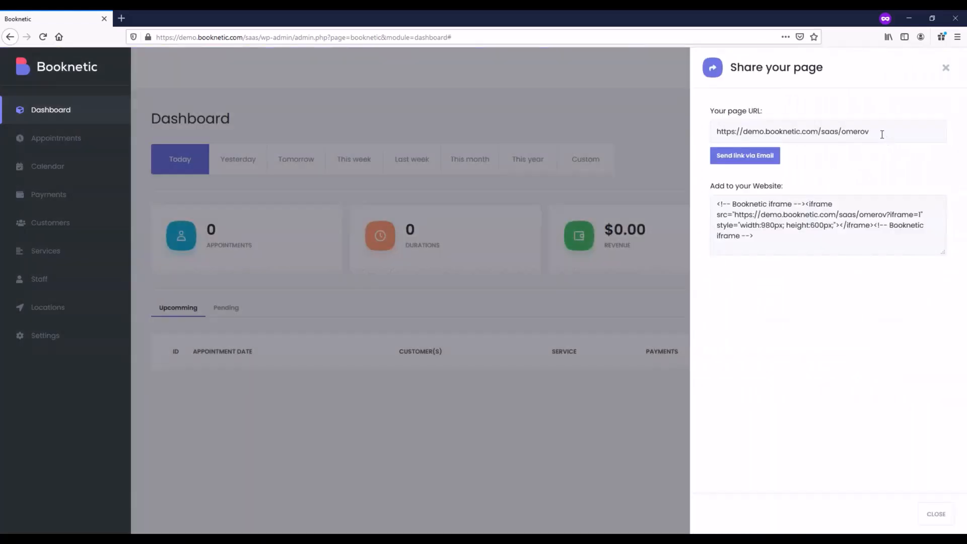
left_click_drag(717, 132, 870, 132)
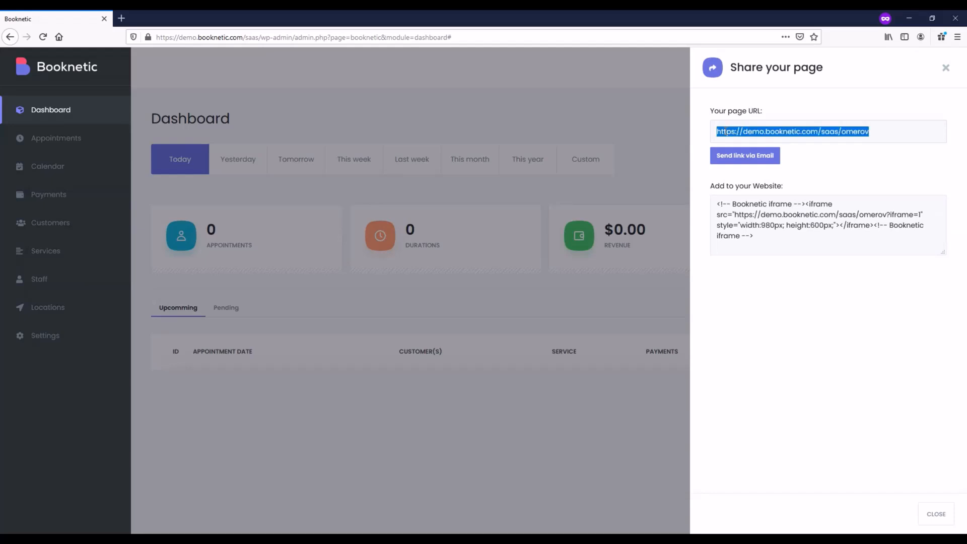
right_click(727, 132)
left_click(749, 155)
left_click(161, 19)
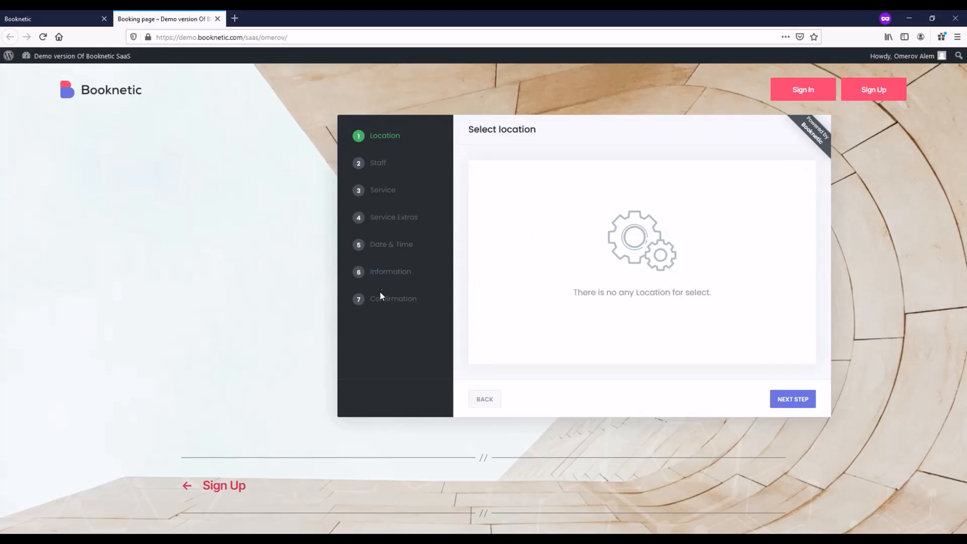
left_click(217, 19)
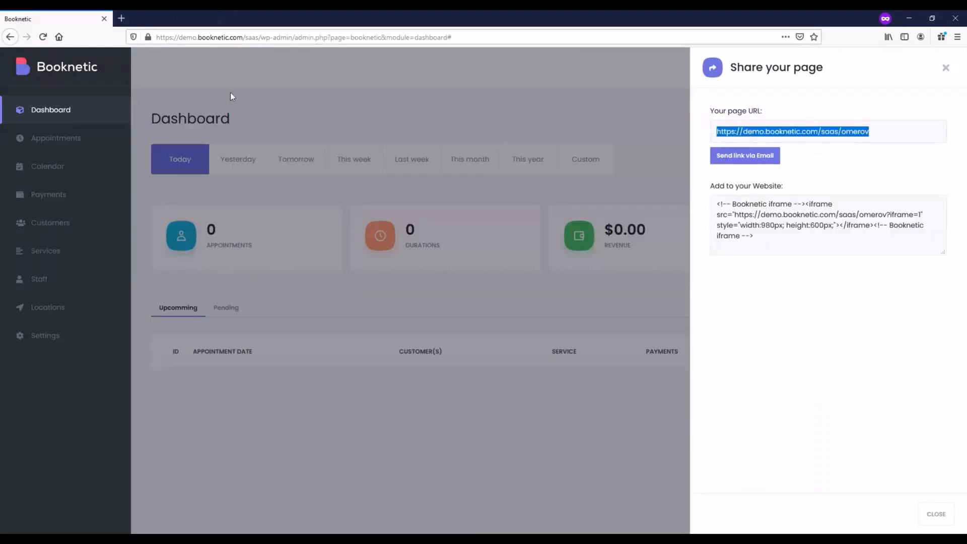
Look over the website embed code, close the sharing panel and go to the Billing page.
left_click(735, 214)
left_click_drag(719, 203, 770, 253)
left_click(842, 393)
left_click(937, 513)
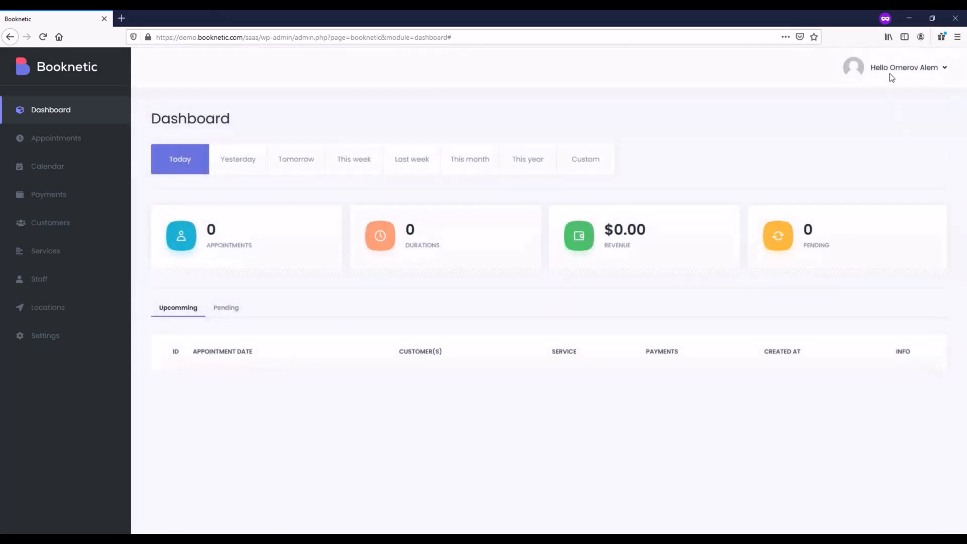
left_click(893, 69)
left_click(893, 93)
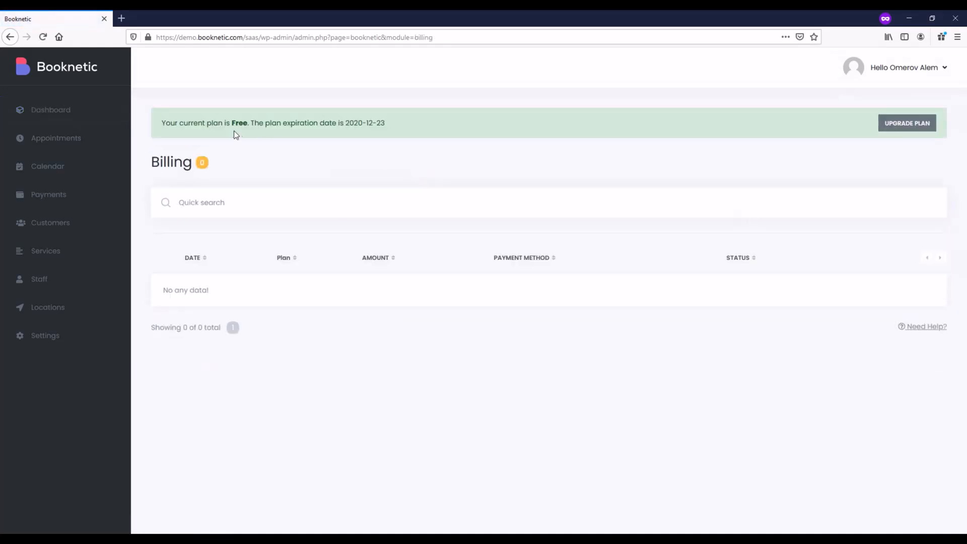
Upgrade from the current Free plan by choosing the Pro plan.
left_click_drag(233, 122, 248, 123)
left_click(907, 124)
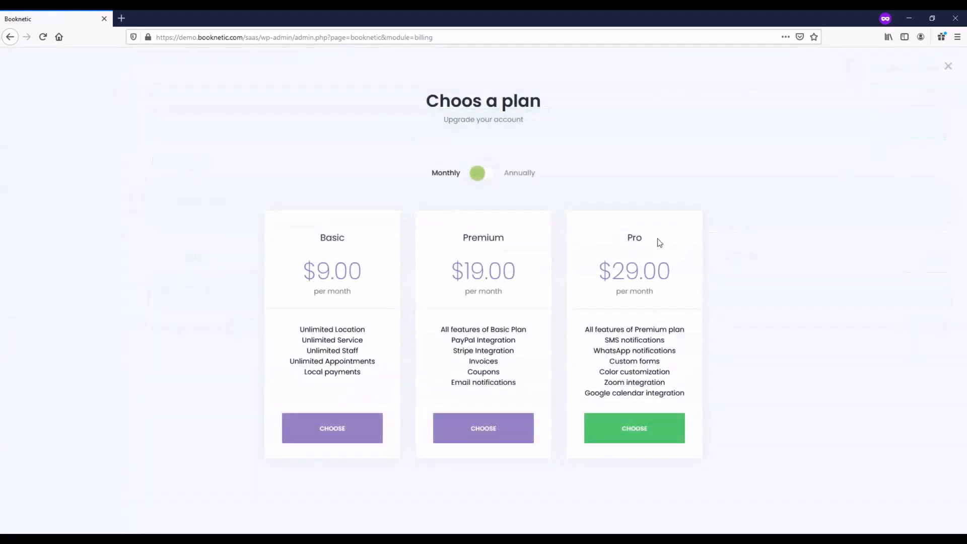
left_click(647, 433)
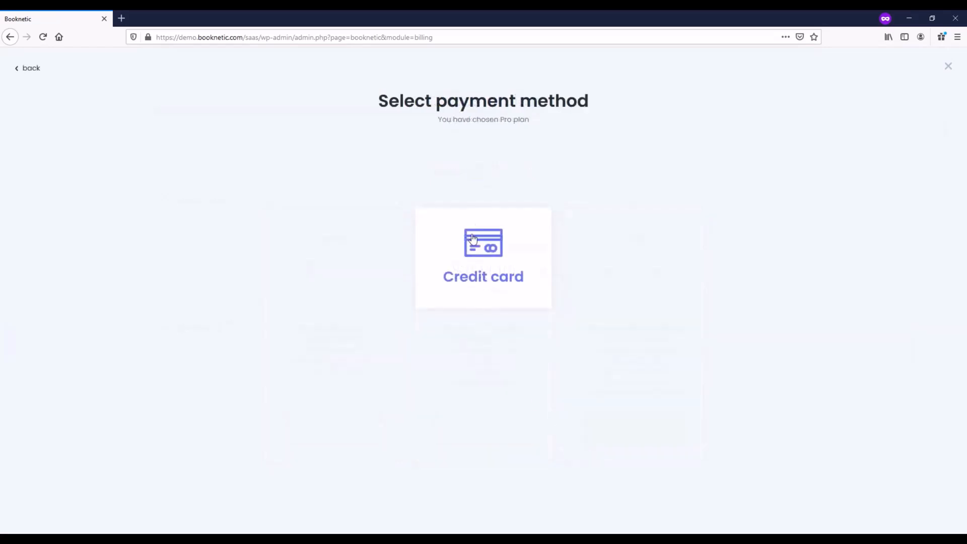
Pay the $29.00/month Pro subscription by credit card using the 4242 test card and the cardholder's name.
left_click(513, 258)
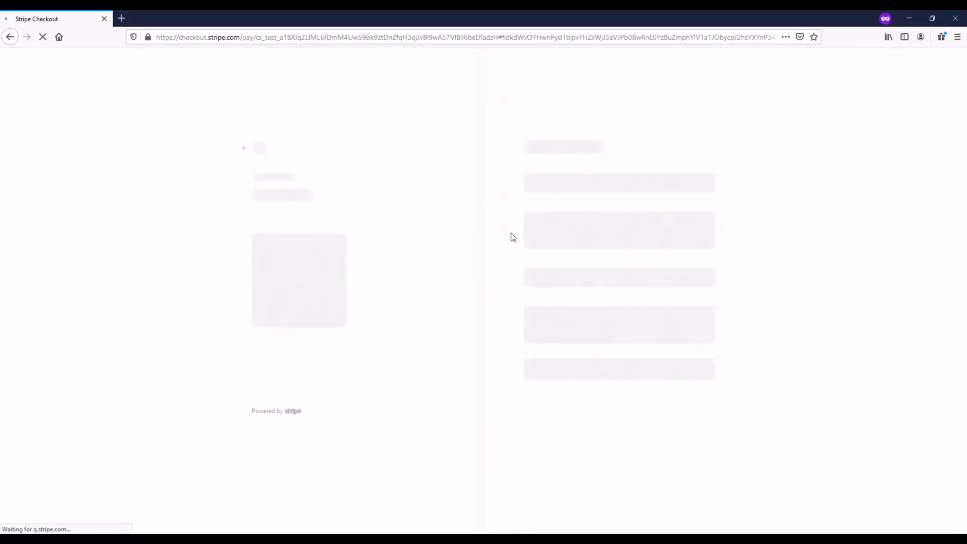
left_click(551, 231)
type("4")
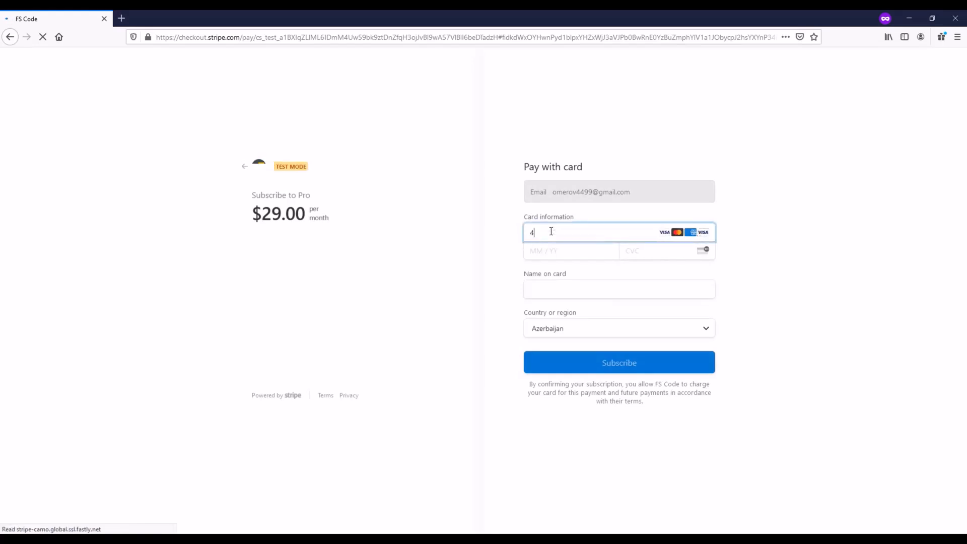
type("24242424242 4")
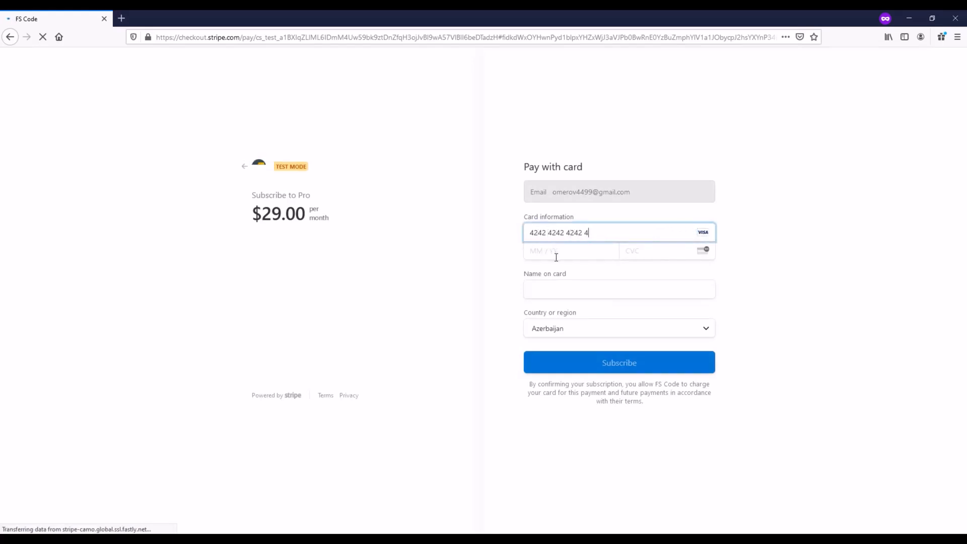
type("1122123")
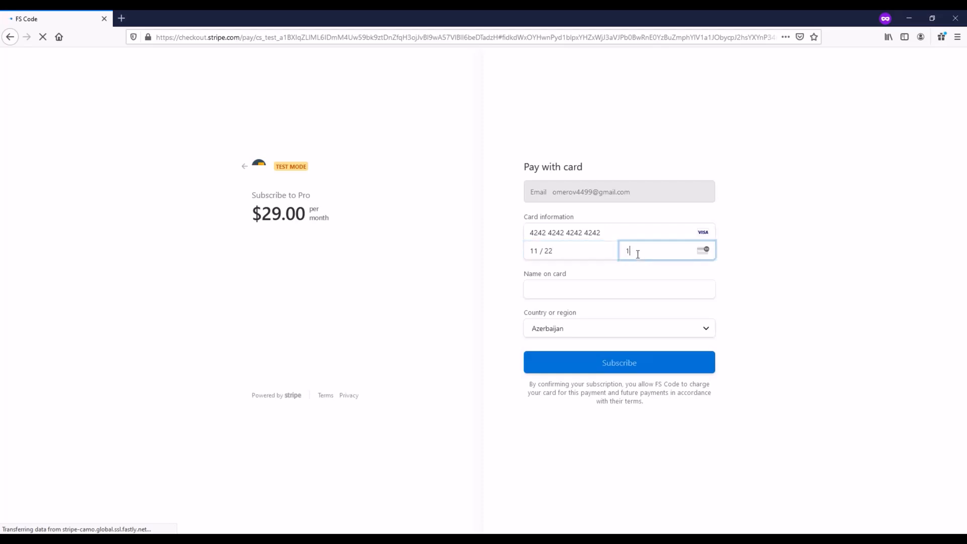
left_click(609, 284)
type("Omerov")
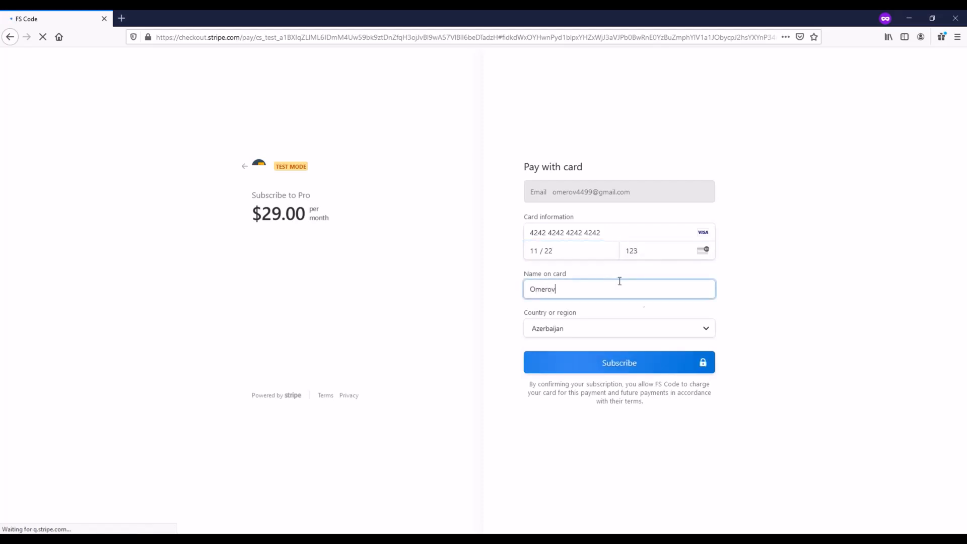
left_click(622, 361)
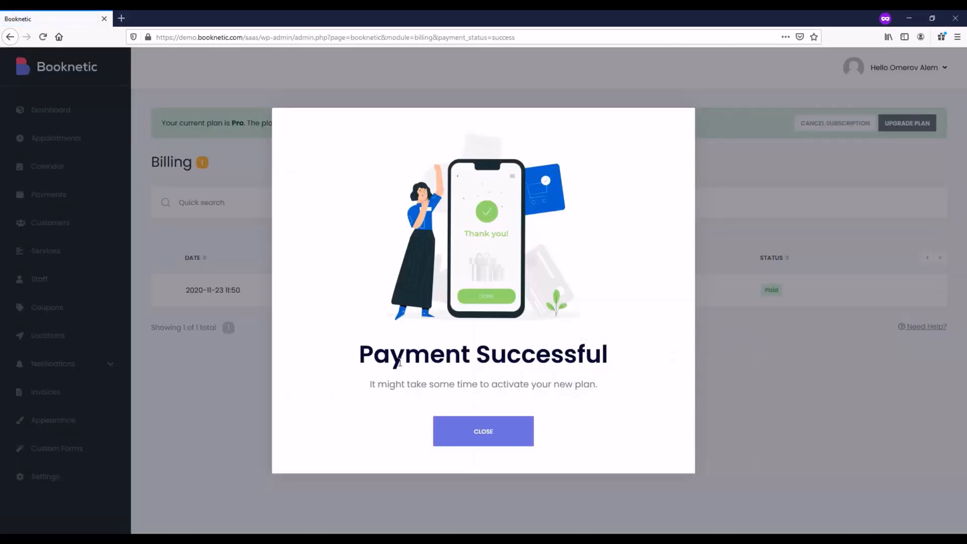
Dismiss the Payment Successful message with the Pro plan paid, and go to the Services page.
left_click(485, 434)
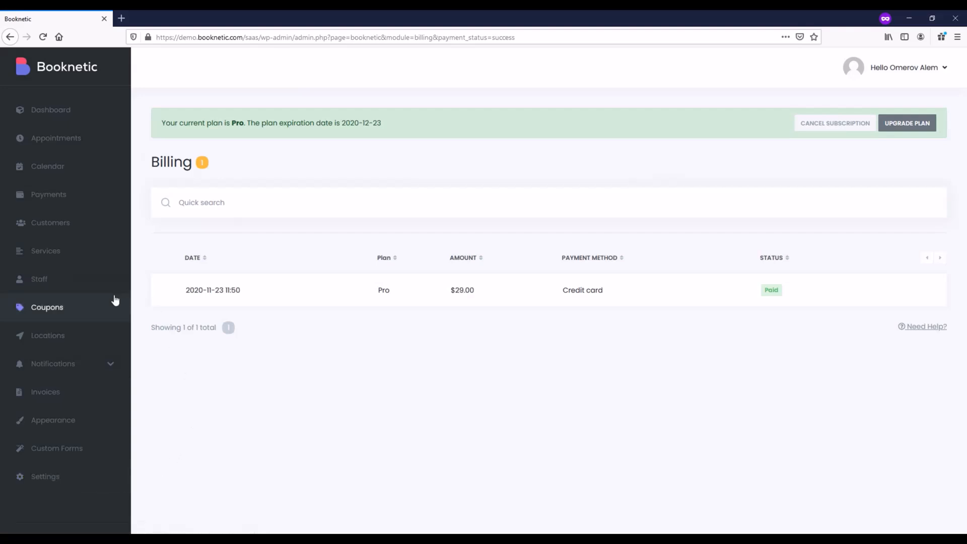
left_click(67, 261)
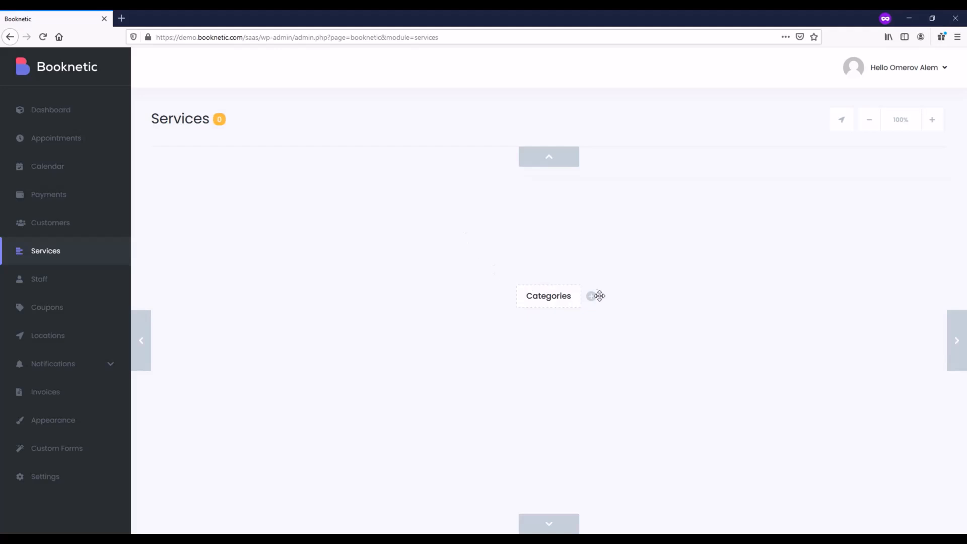
Create a category named 'Services' under Categories, then move to the Appointments page.
left_click(592, 297)
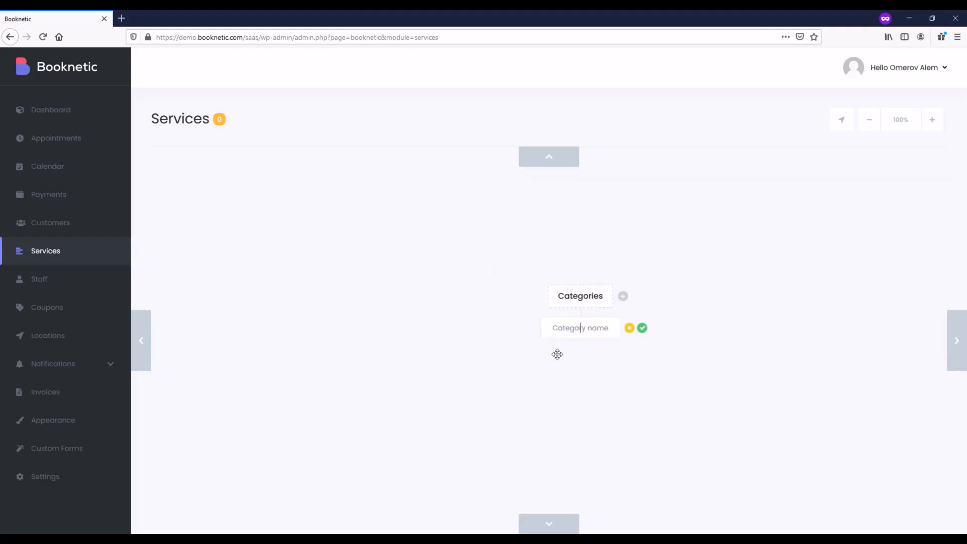
type("Services")
left_click(642, 328)
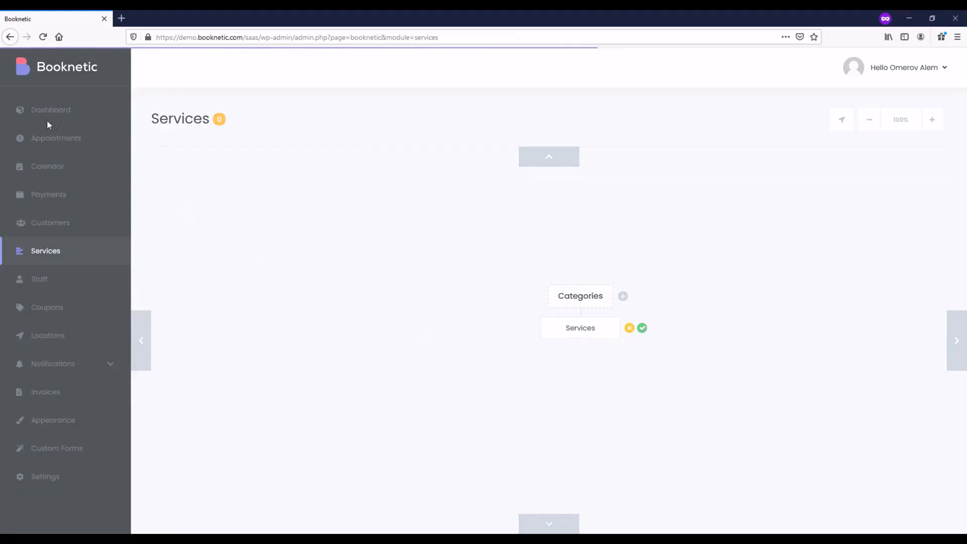
left_click(54, 146)
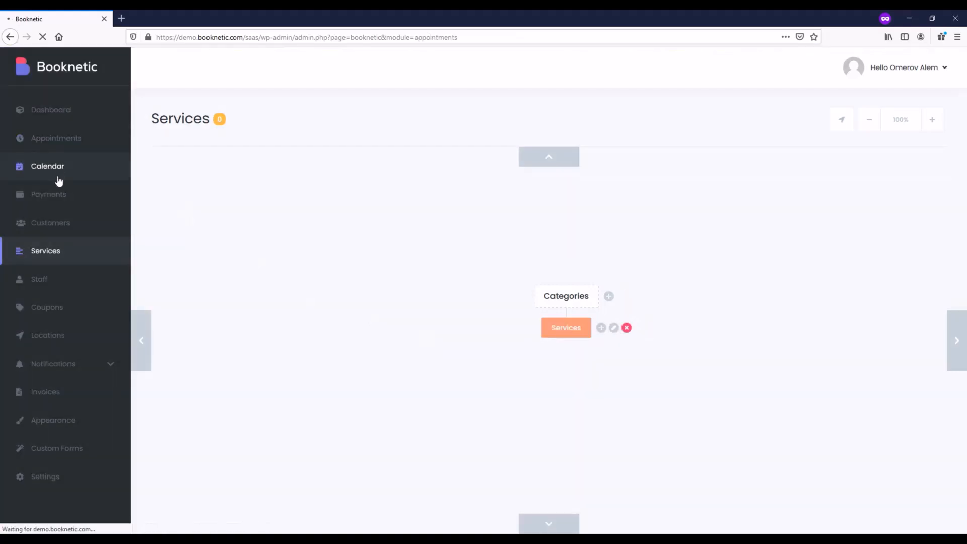
Look through the Calendar, Payments and Appearance pages.
left_click(60, 177)
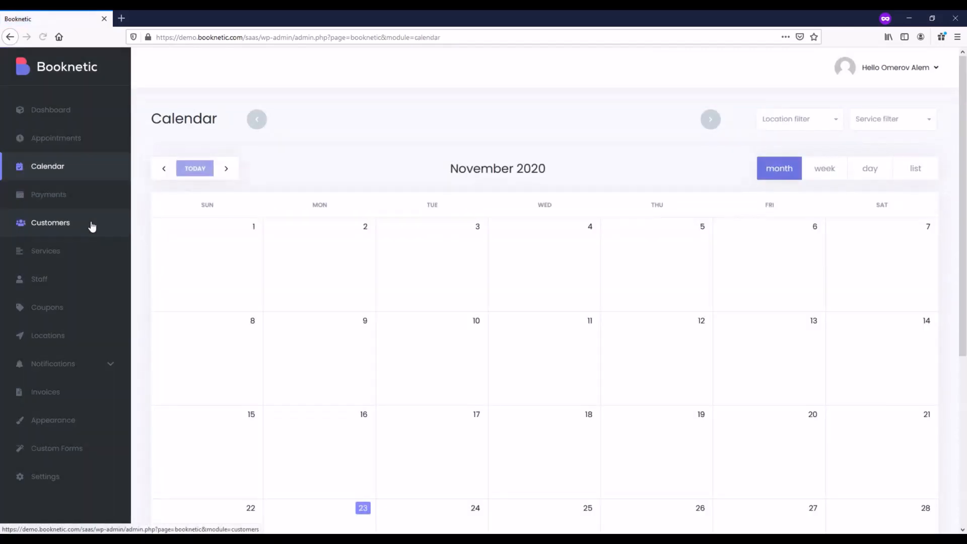
left_click(79, 204)
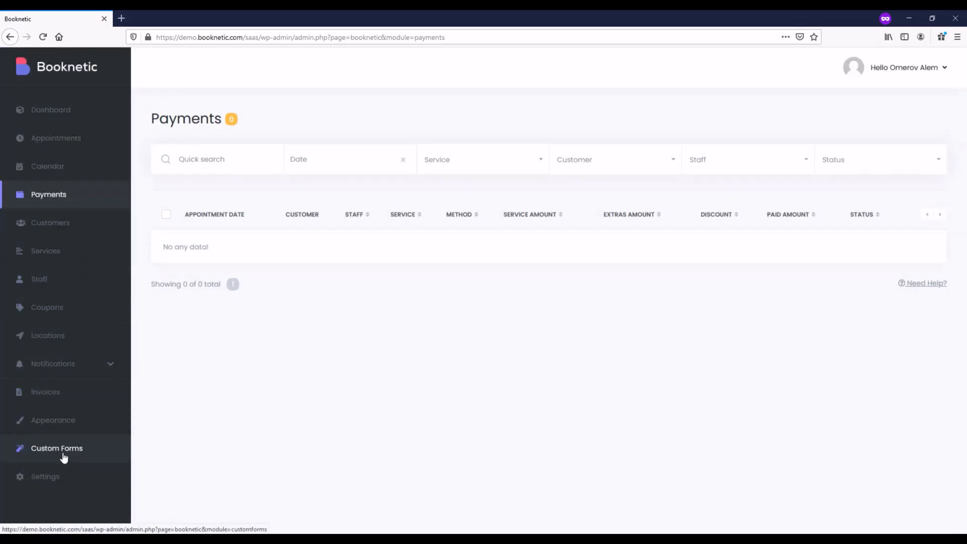
left_click(63, 426)
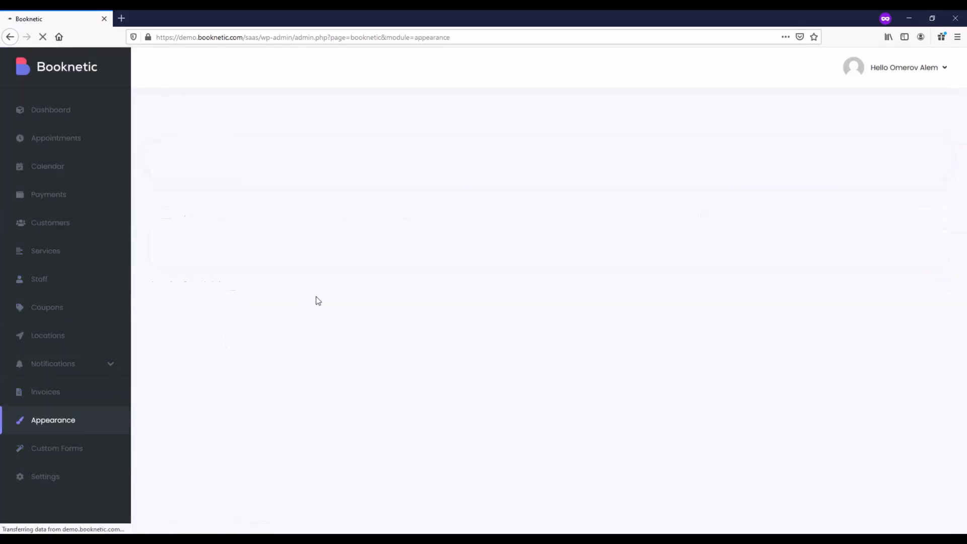
scroll(302, 272, "down", 5)
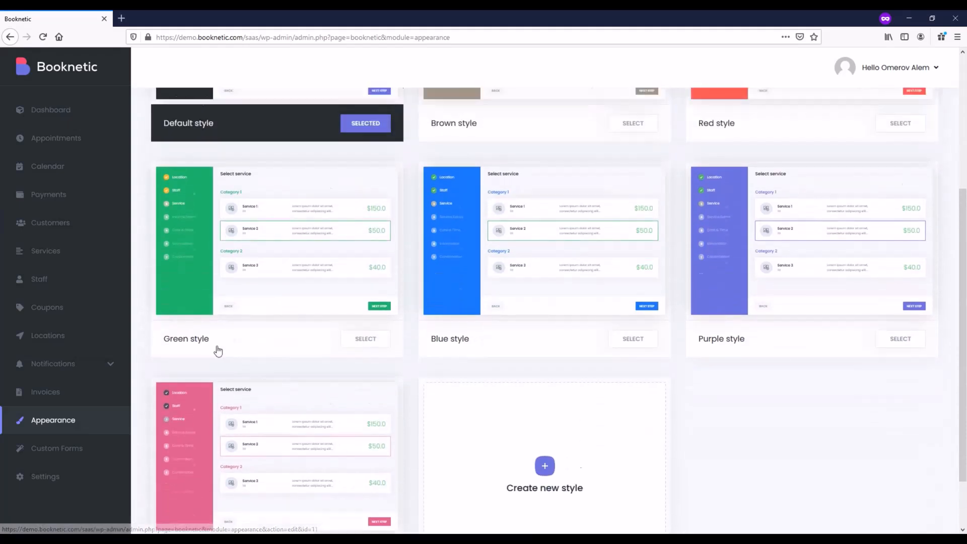
scroll(234, 340, "up", 5)
Review the General settings: 5m time slots, 365 booking days, Approved status, branding removed.
left_click(76, 478)
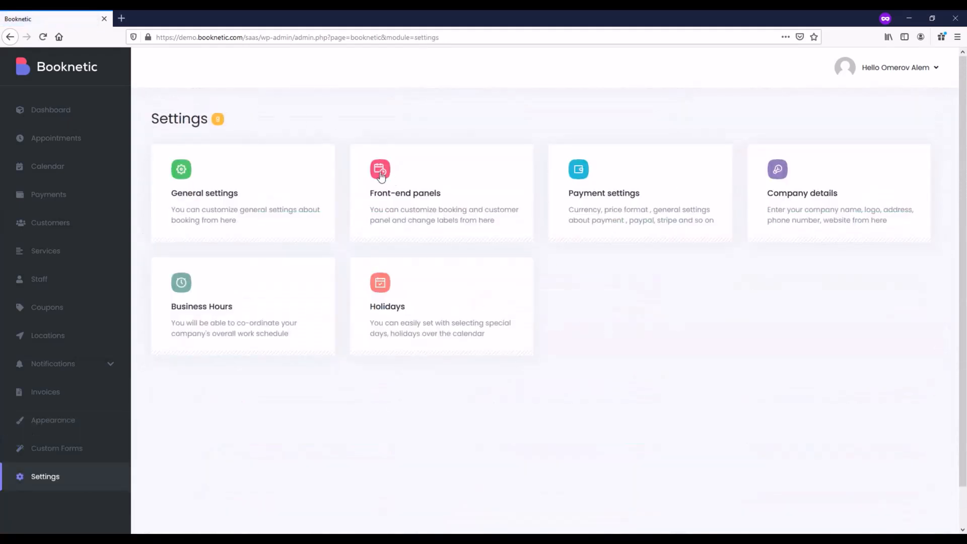
left_click(270, 192)
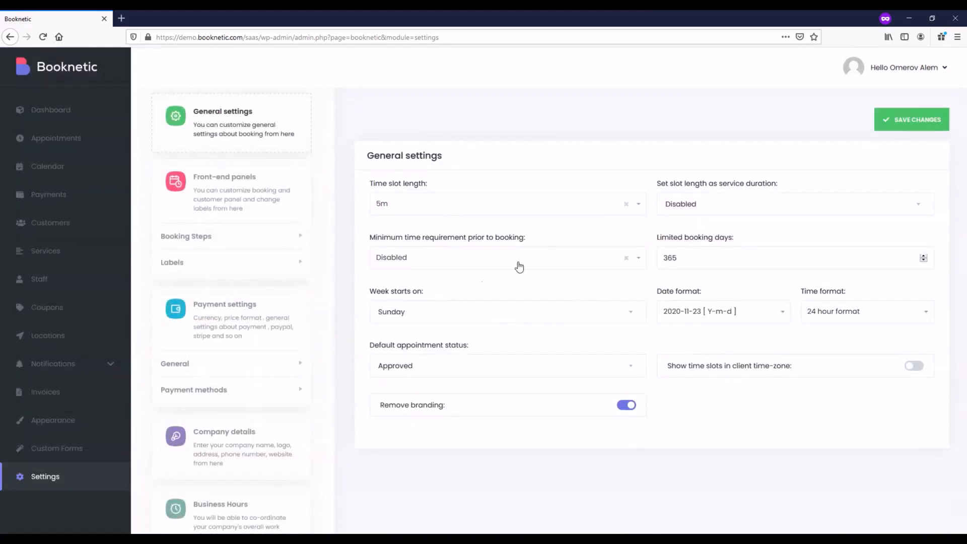
left_click_drag(381, 406, 453, 405)
left_click(443, 427)
scroll(262, 362, "down", 3)
scroll(236, 356, "up", 2)
scroll(236, 323, "up", 2)
scroll(229, 325, "down", 4)
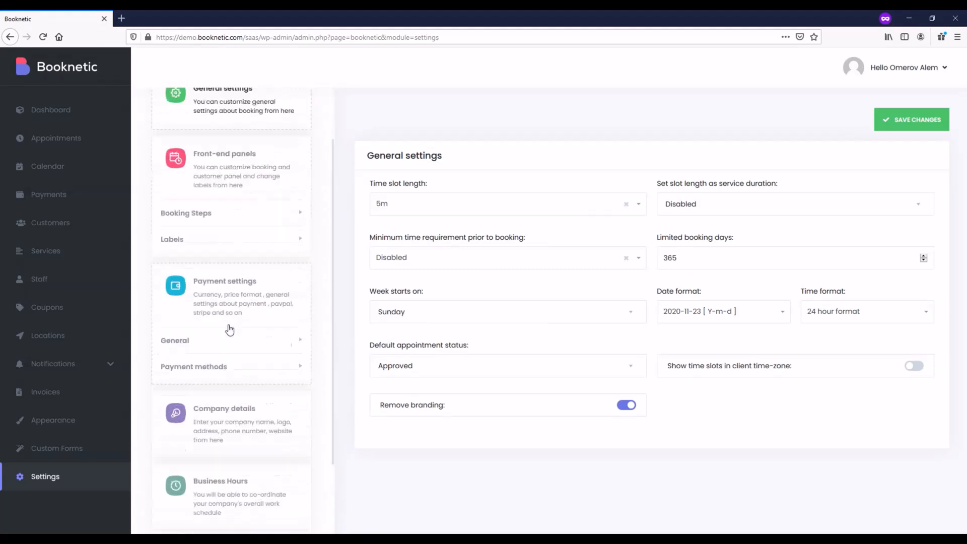